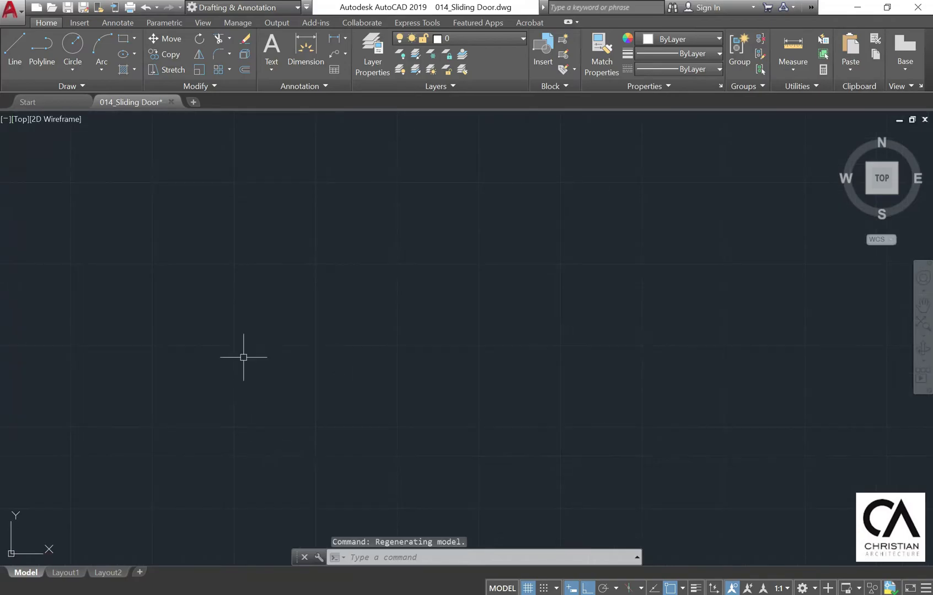
Draw a horizontal rectangle 2400 long and 100 high as the outline of the sliding door.
click(123, 38)
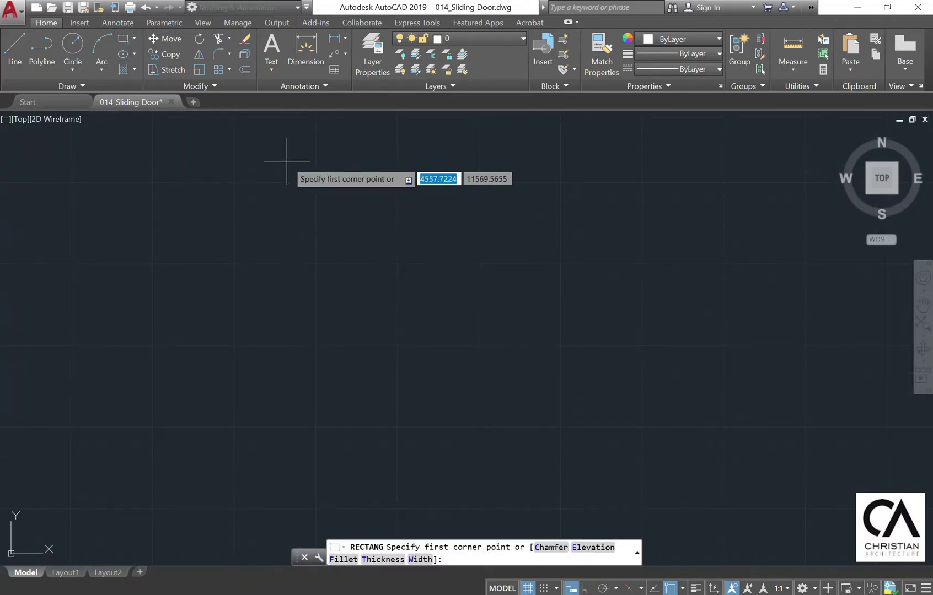
click(287, 161)
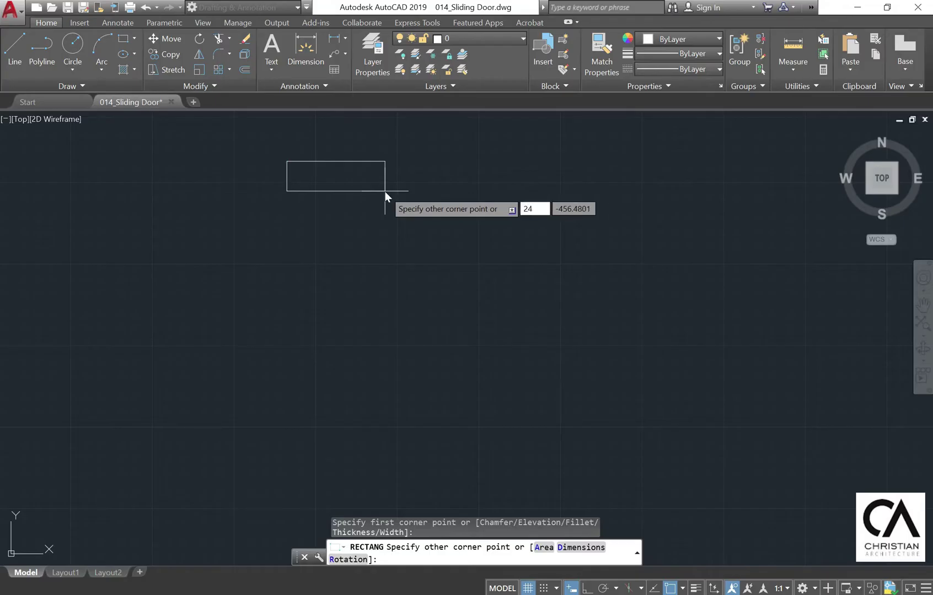
key(Tab)
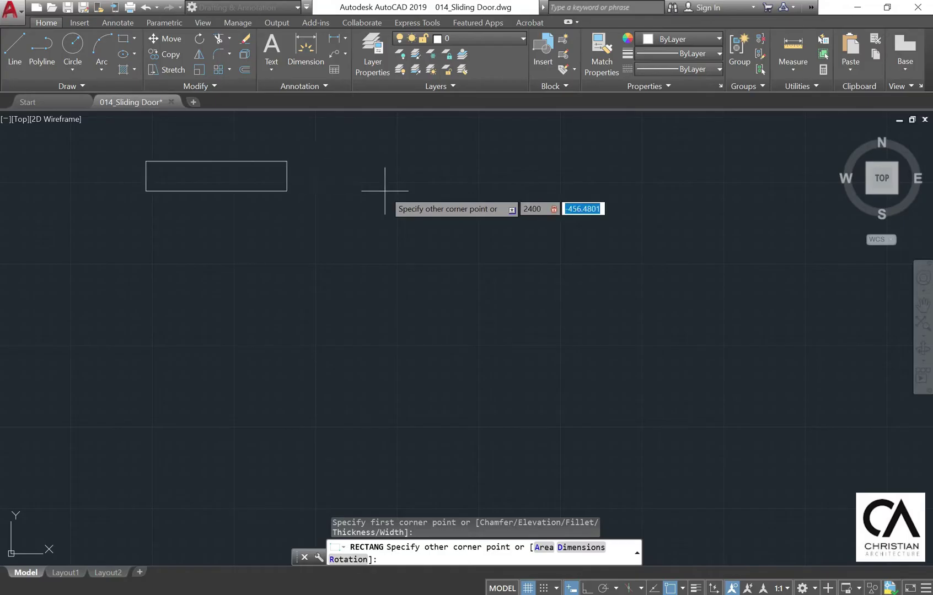
text(100)
key(Return)
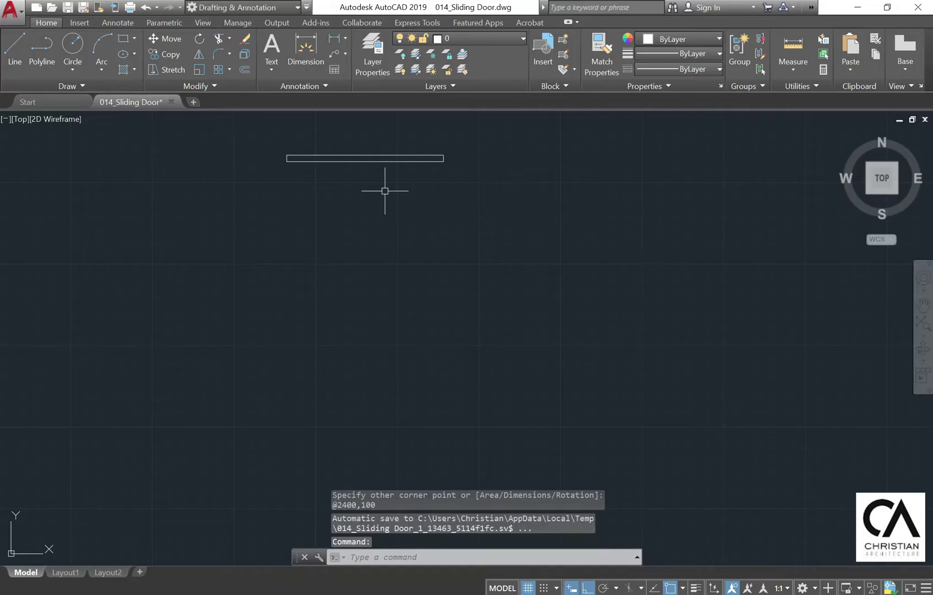
key(Escape)
Explode the rectangle into separate lines.
scroll(360, 179, up, 2)
scroll(248, 121, up, 3)
middle_drag(541, 248, 415, 212)
mouse_move(342, 223)
middle_down()
mouse_move(312, 228)
mouse_move(325, 258)
middle_up()
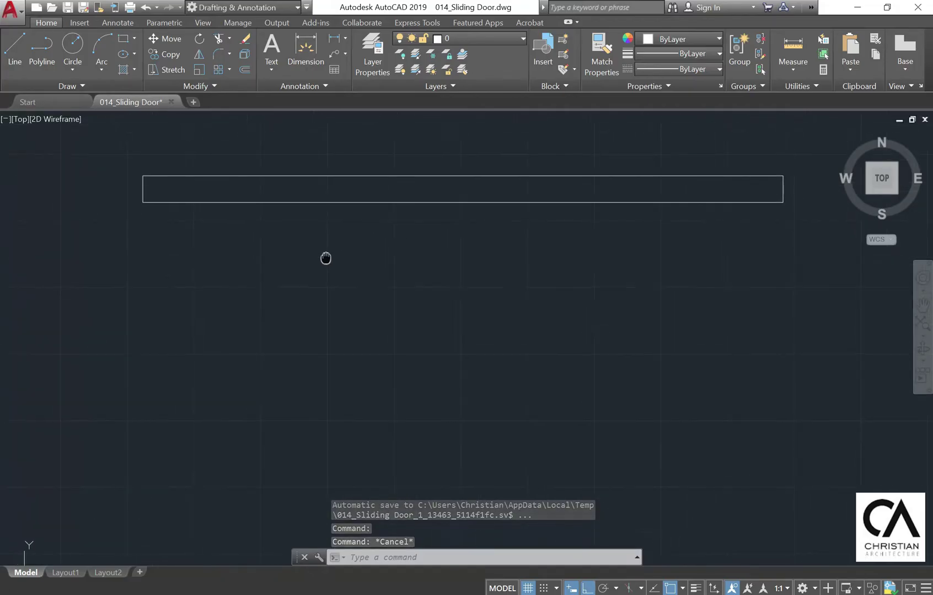
click(246, 55)
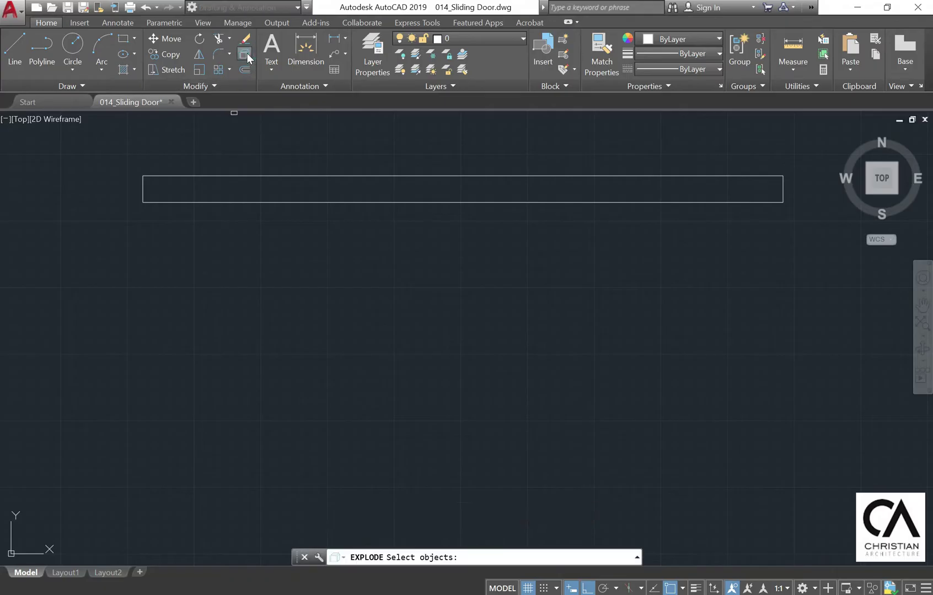
click(253, 174)
key(Return)
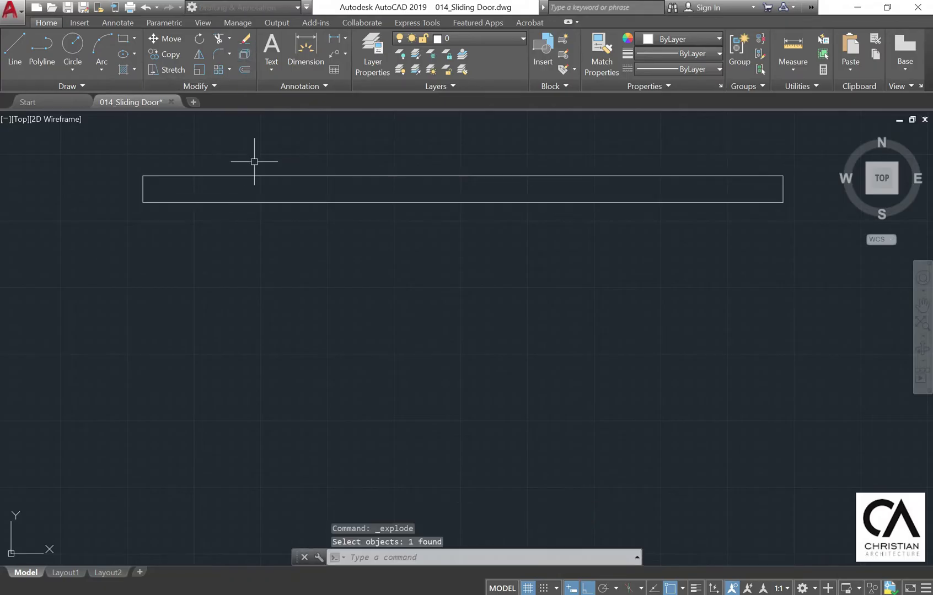
Offset both short end lines of the outline inward by 20.
click(244, 70)
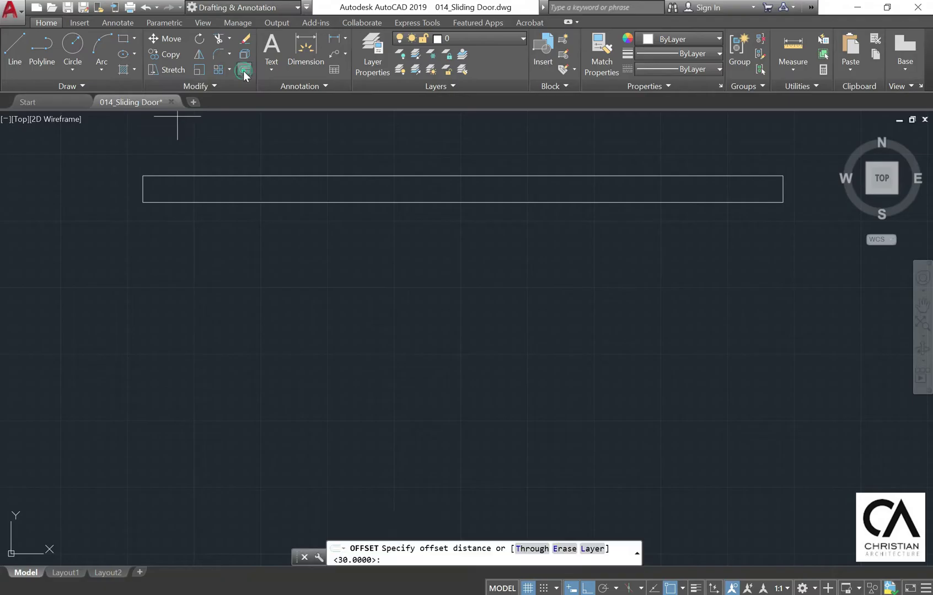
key(Return)
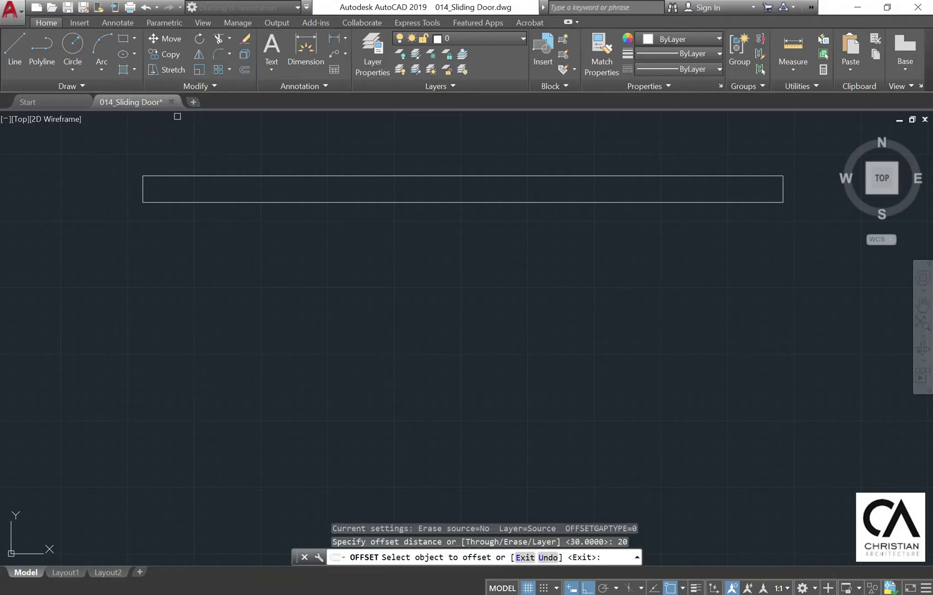
click(142, 191)
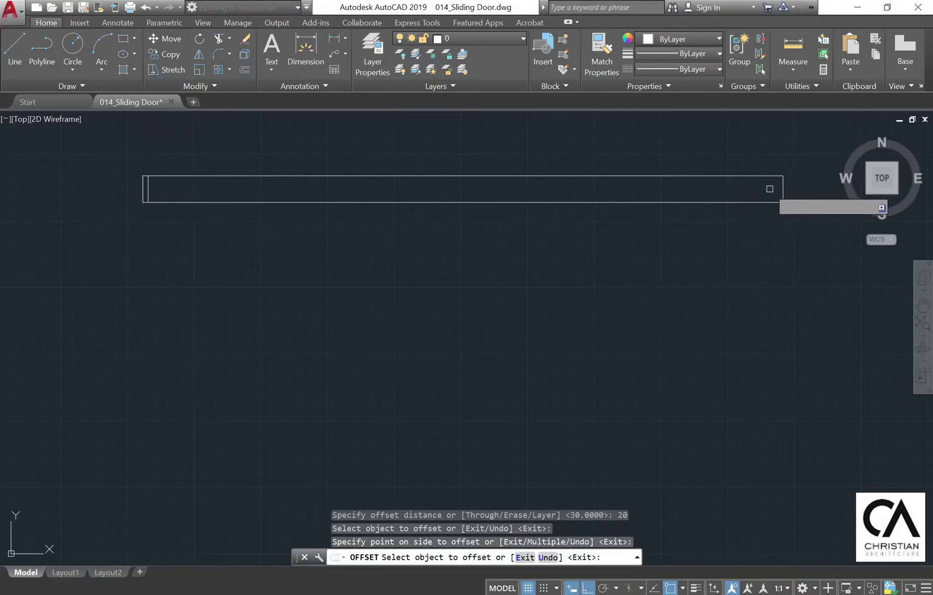
click(786, 189)
click(735, 193)
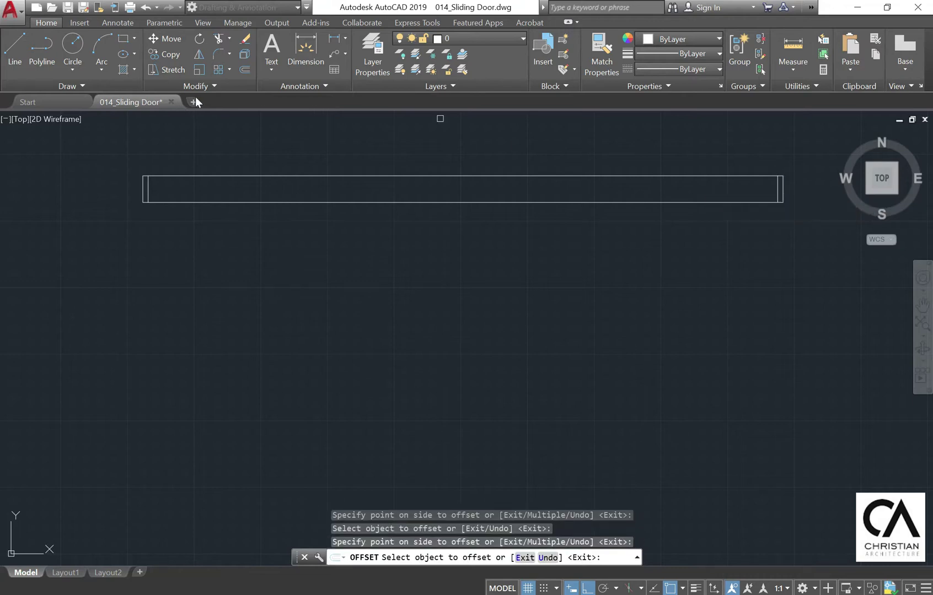
Offset the outline's upper long edge downward three times at 25 spacing, dividing the height into four equal strips.
click(244, 71)
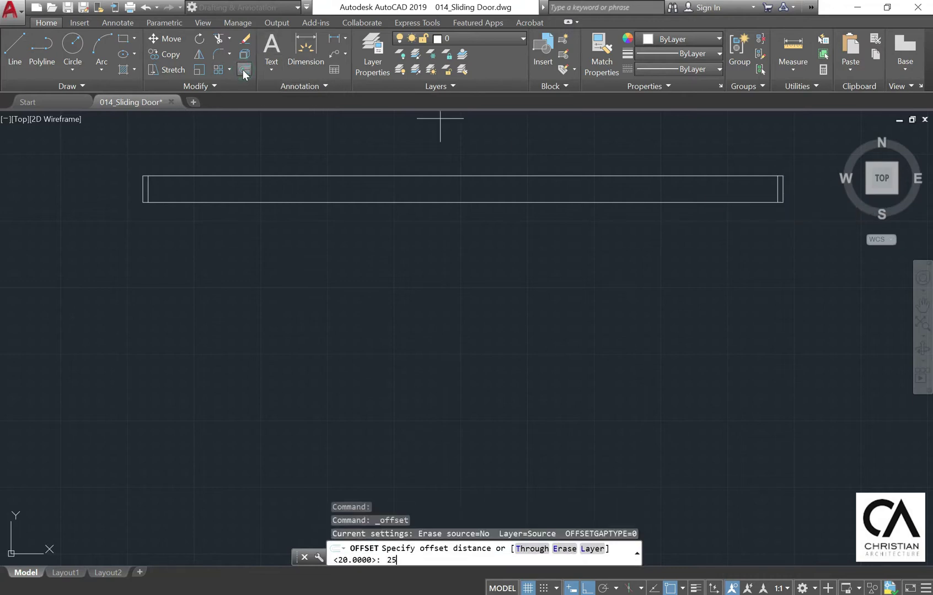
key(Return)
scroll(155, 171, up, 4)
click(156, 184)
click(159, 208)
click(159, 201)
click(160, 213)
click(159, 218)
click(156, 237)
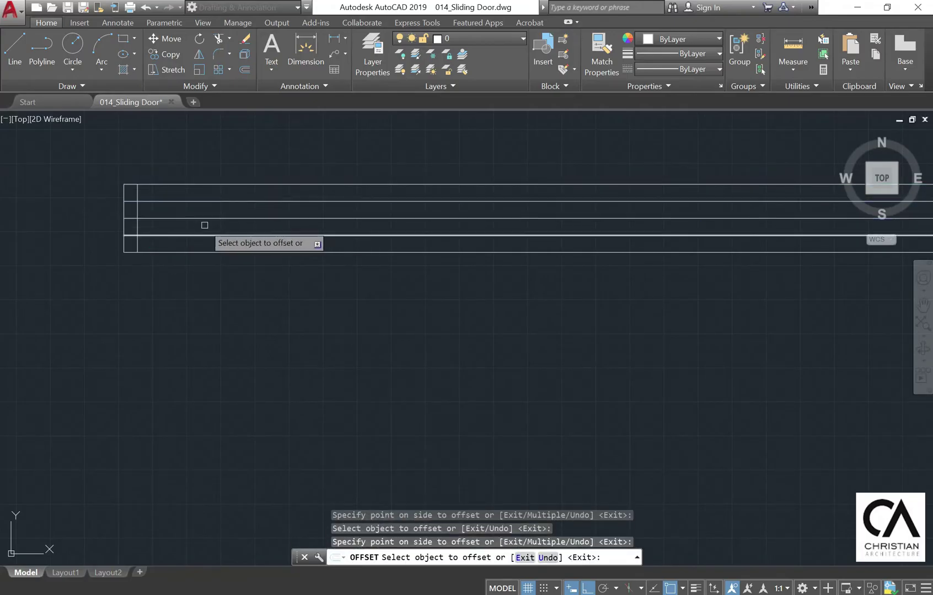
key(Escape)
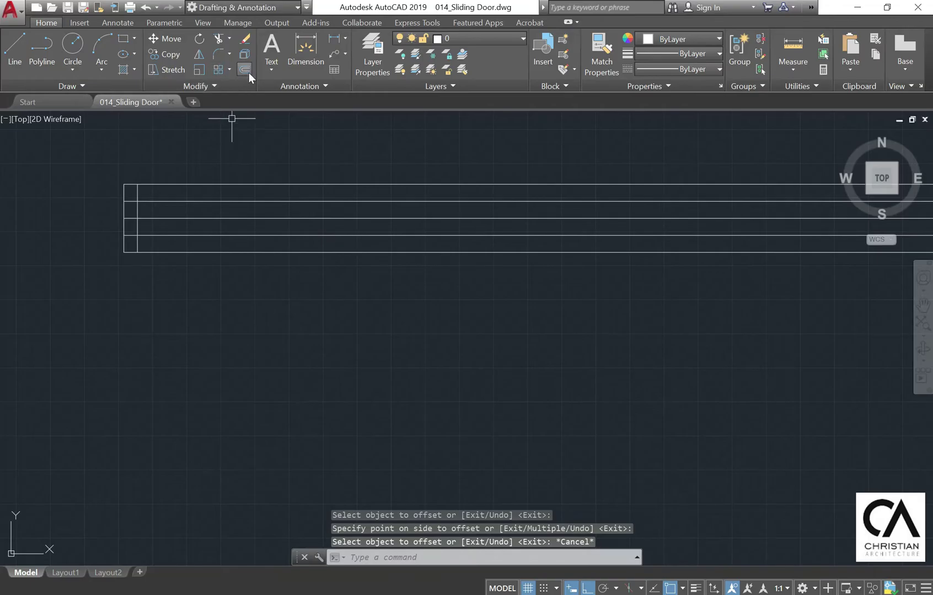
Offset the left inner jamb line 605 to the right.
click(245, 69)
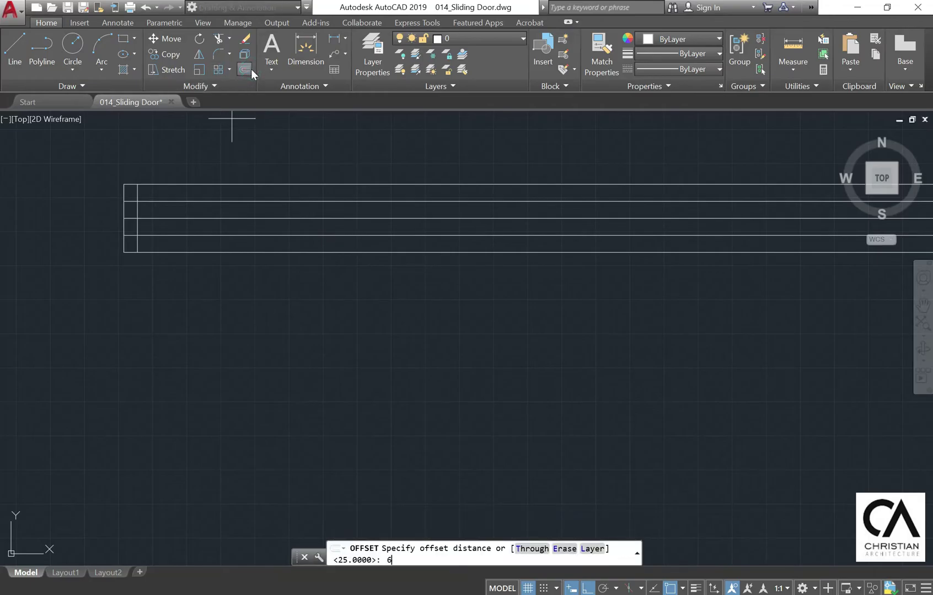
key(Return)
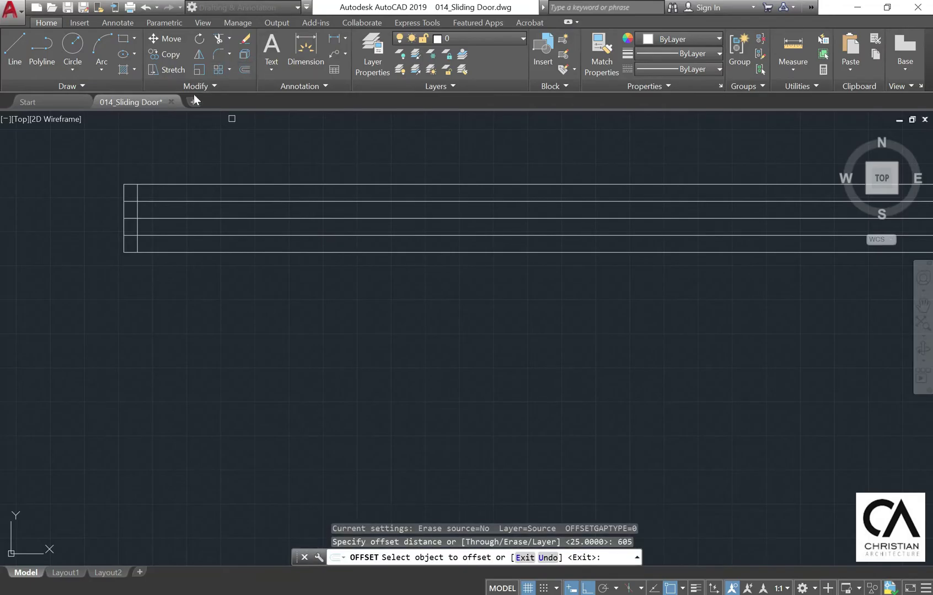
click(137, 194)
click(284, 196)
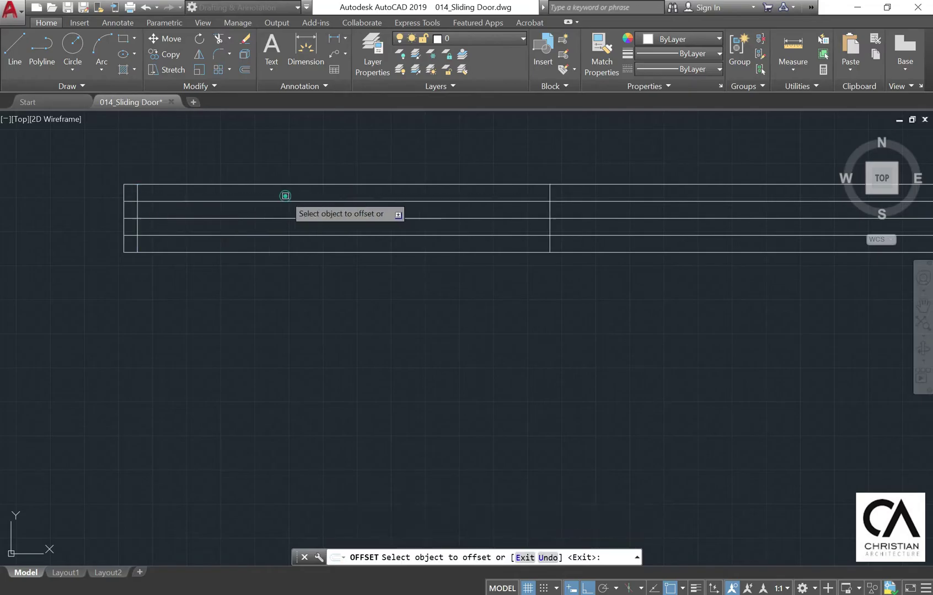
Offset the new vertical line 30 to the left and the left inner jamb line 30 to the right.
click(245, 69)
text(30)
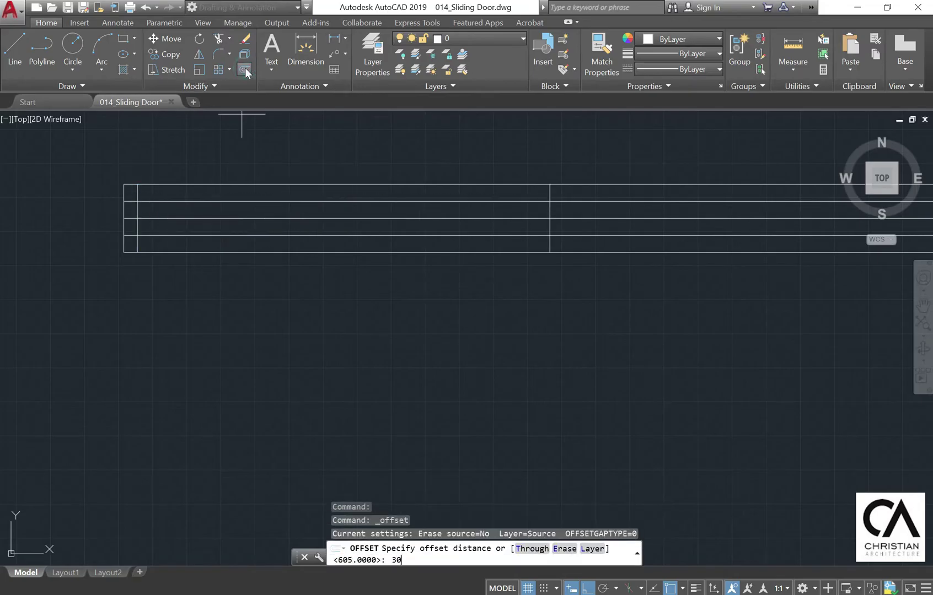
key(Return)
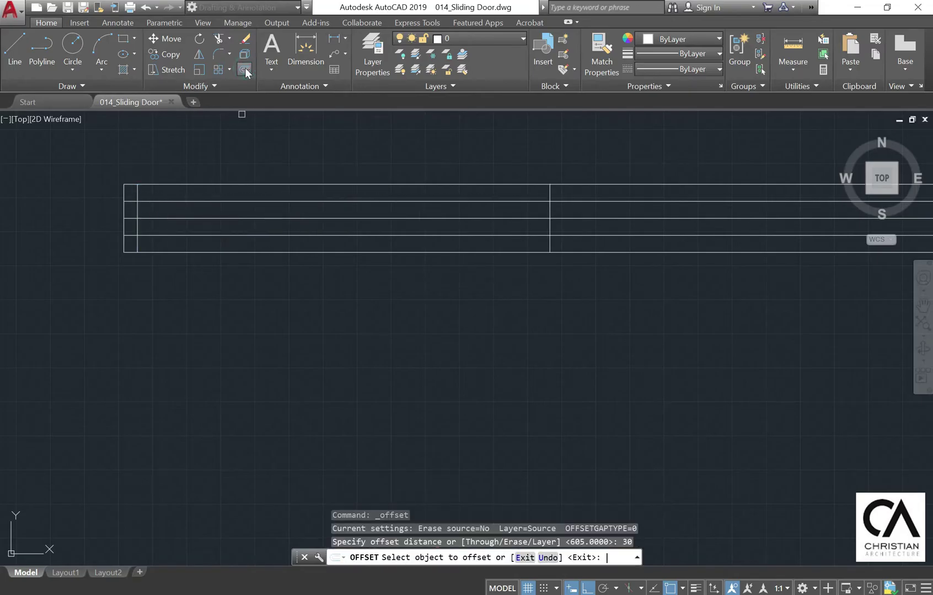
click(550, 210)
click(522, 193)
click(138, 191)
click(262, 187)
Offset the left line of the overlapping stile pair 605 to the right to create the door's centre line.
middle_drag(300, 190, 151, 210)
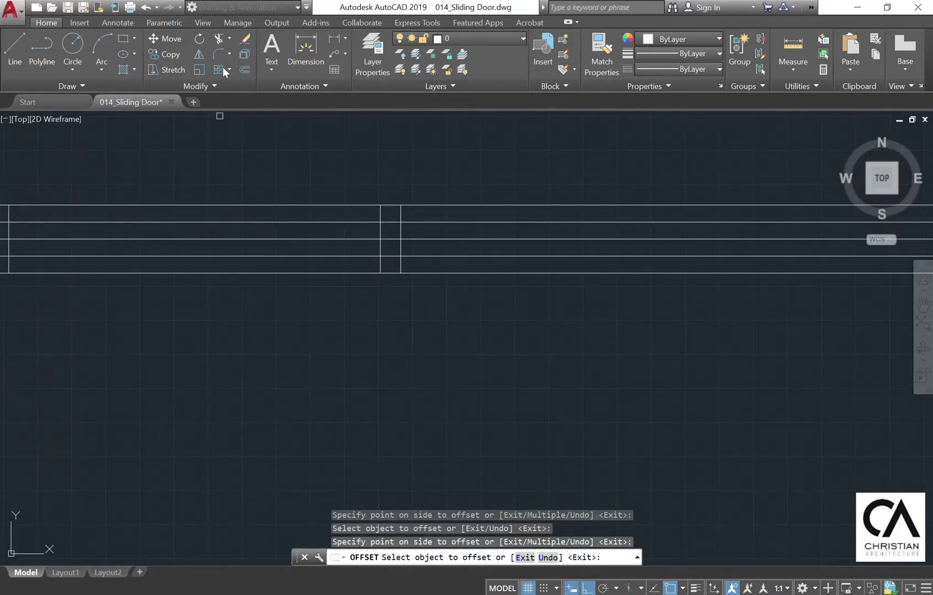
click(245, 69)
text(605)
key(Return)
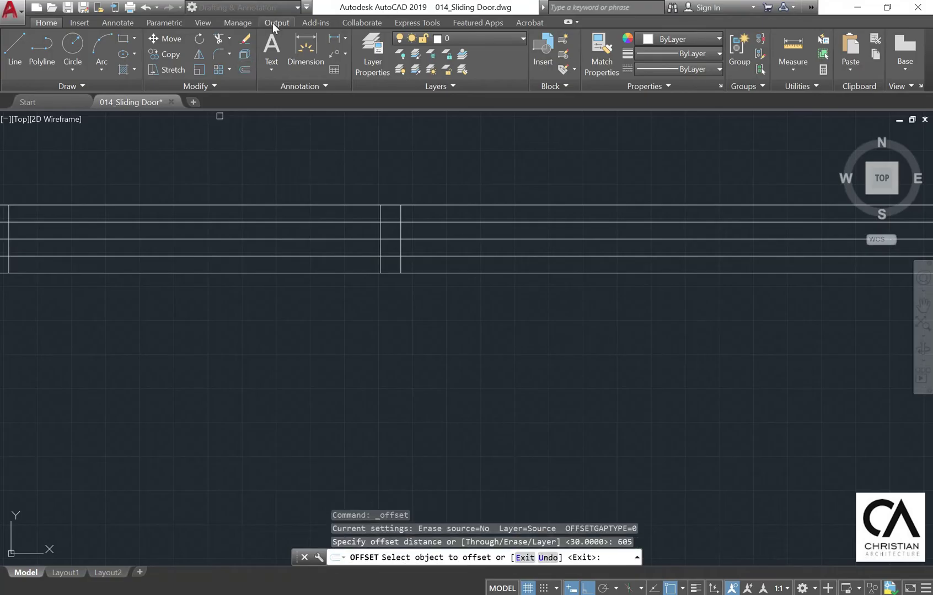
scroll(404, 258, up, 2)
middle_drag(512, 290, 360, 228)
click(278, 194)
click(418, 208)
Offset the door's vertical centre line by 30 to both sides.
scroll(574, 198, down, 2)
middle_drag(574, 198, 231, 220)
scroll(302, 215, up, 3)
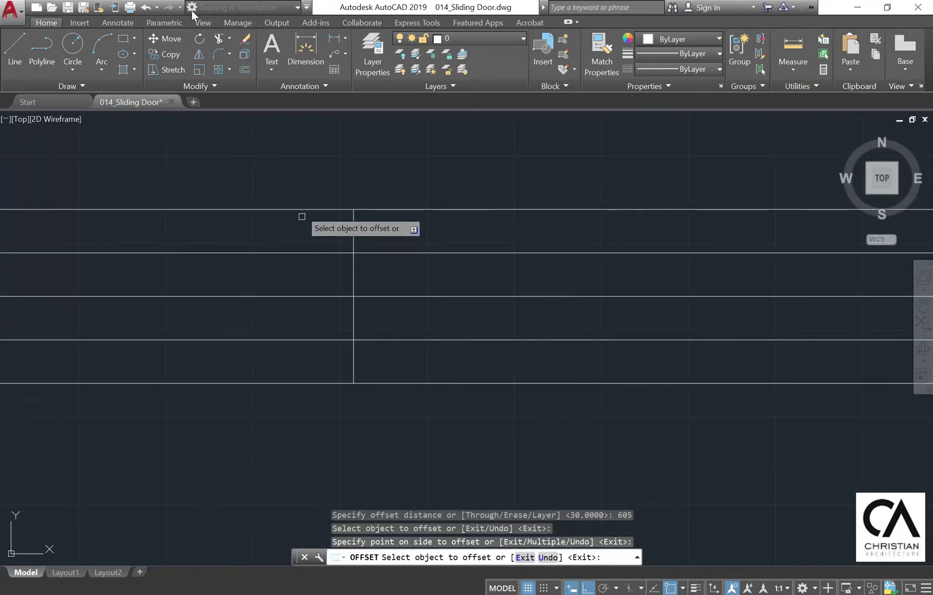
click(242, 69)
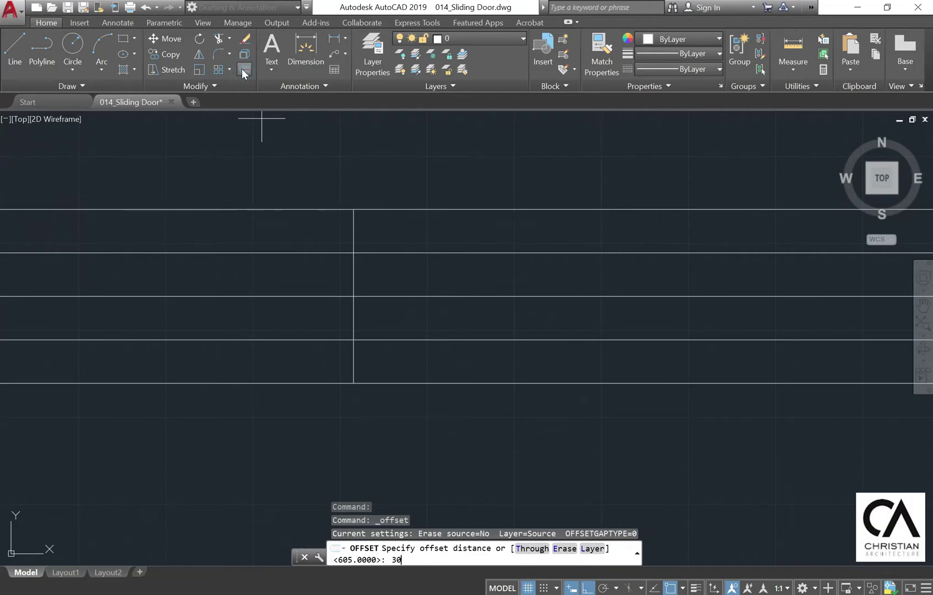
key(Return)
click(353, 226)
click(308, 225)
click(353, 226)
click(373, 228)
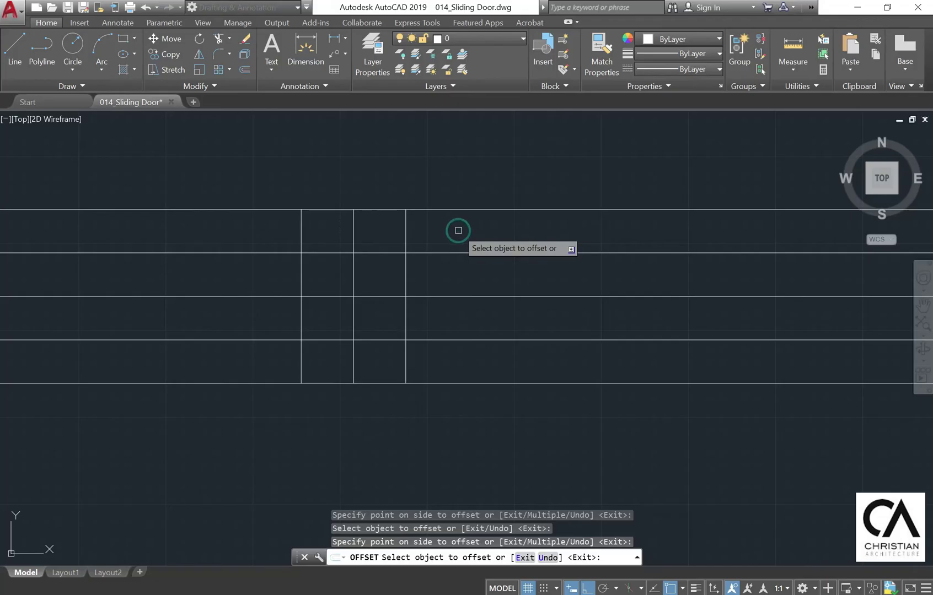
Offset the door's vertical centre line 605 to the right.
click(245, 69)
text(6)
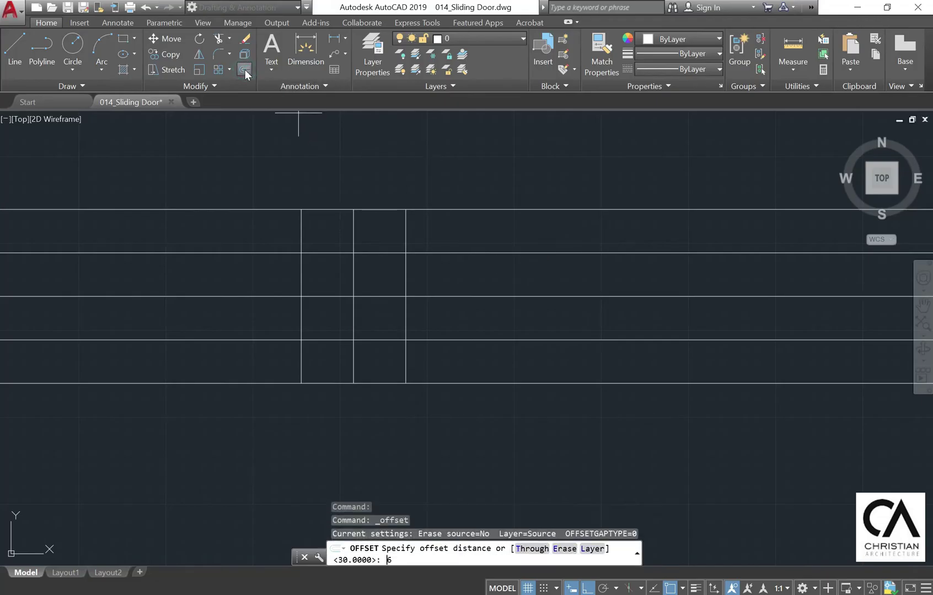
key(Return)
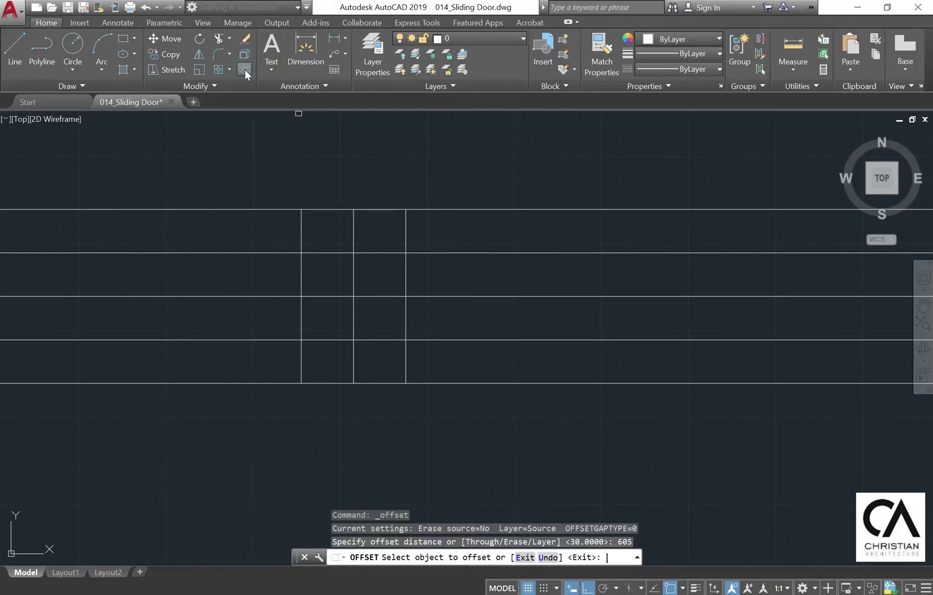
click(354, 244)
click(478, 245)
middle_drag(672, 219, 564, 225)
scroll(441, 208, down, 4)
key(Escape)
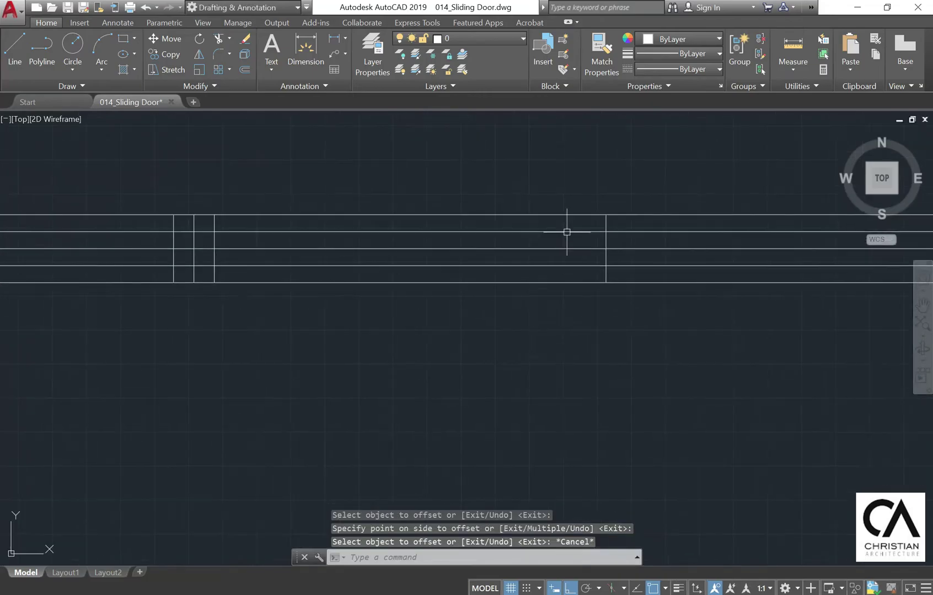
Offset the rightmost panel division line and the right inner jamb line 30 to the left.
click(245, 69)
text(30)
key(Return)
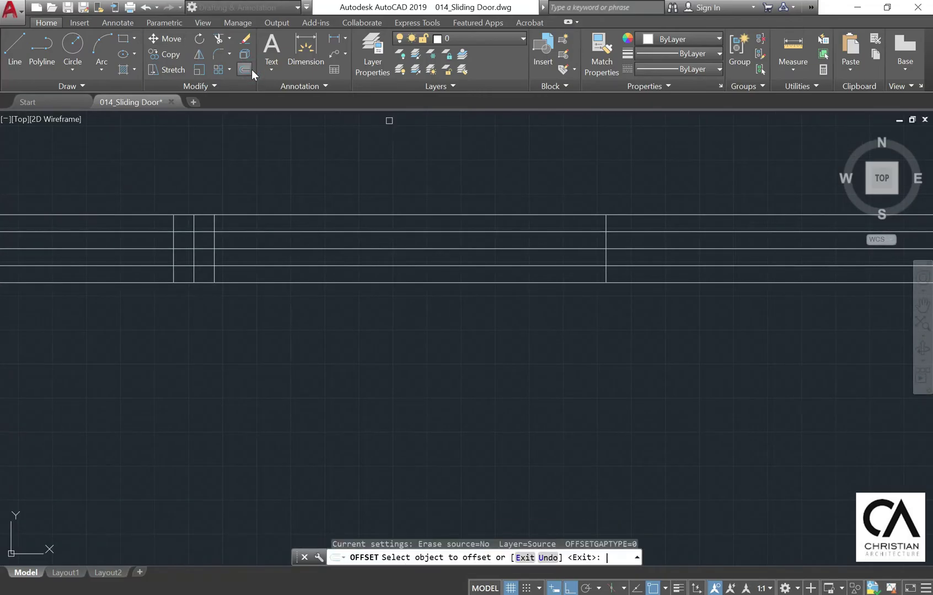
click(605, 246)
click(582, 242)
middle_drag(602, 244, 515, 243)
middle_drag(632, 258, 408, 248)
click(686, 237)
click(669, 228)
key(Escape)
Trim the lower inner line out of the leftmost panel bay, using all the door's lines as cutting edges.
scroll(271, 247, down, 5)
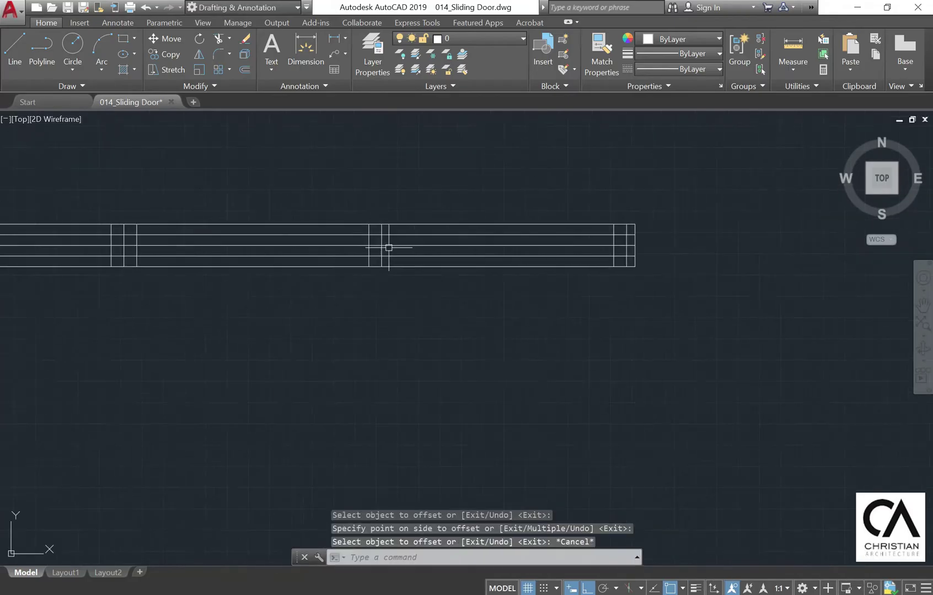
scroll(152, 206, up, 2)
middle_drag(295, 267, 295, 220)
scroll(282, 207, down, 2)
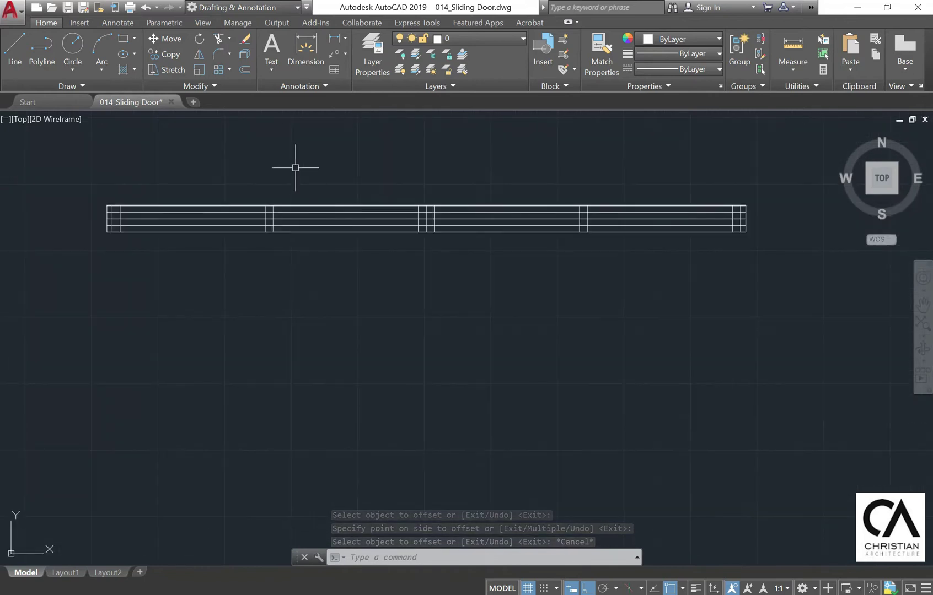
click(219, 44)
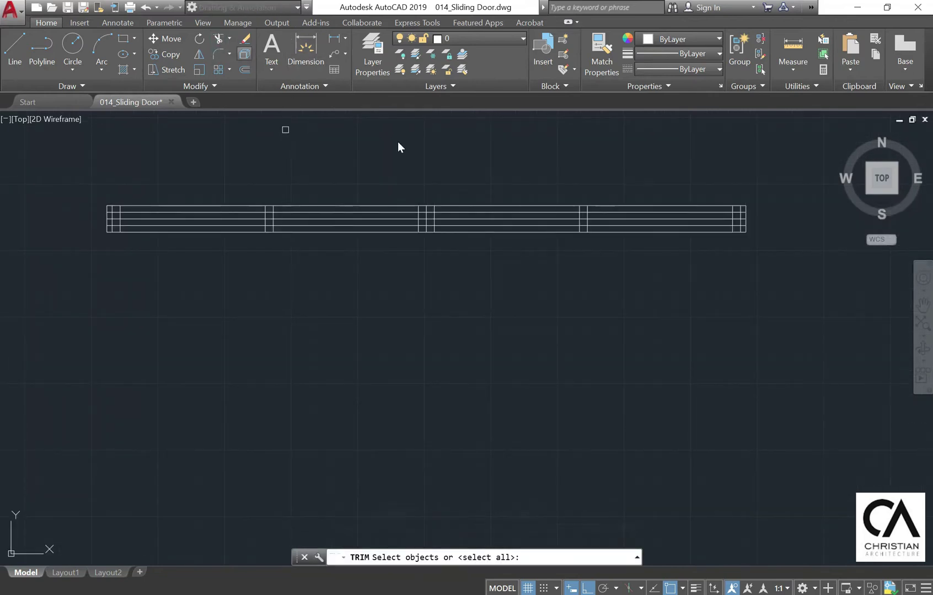
click(775, 260)
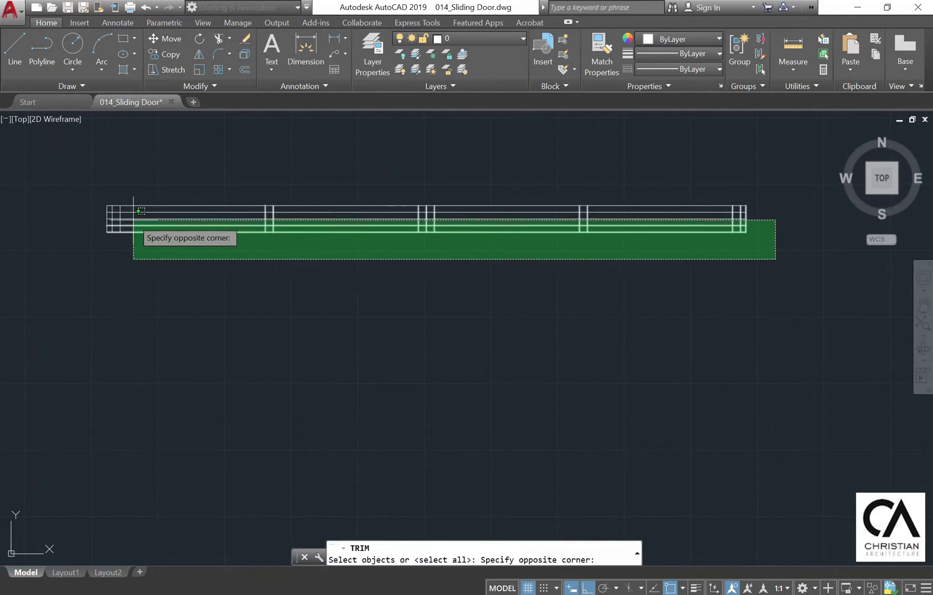
click(53, 180)
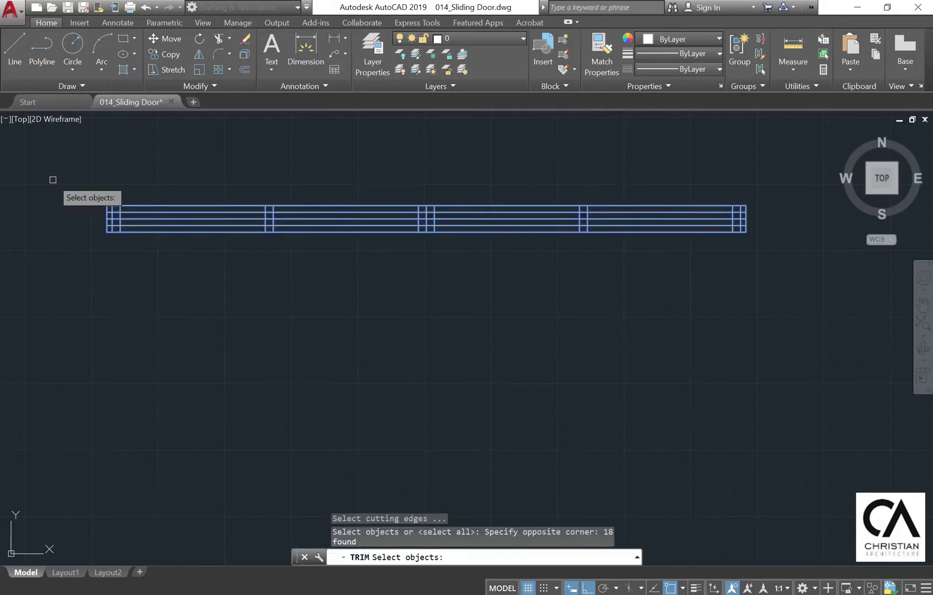
key(Return)
scroll(124, 204, up, 2)
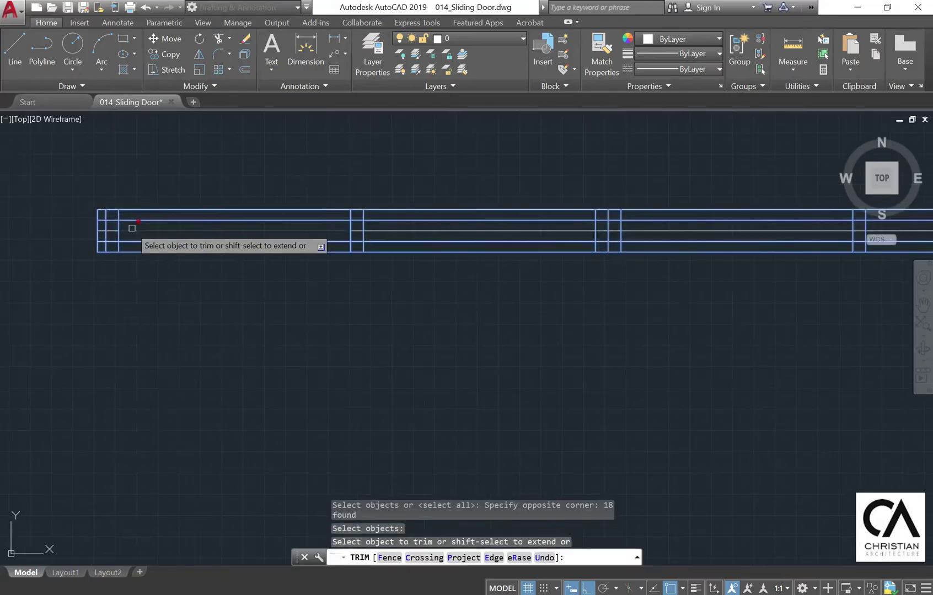
scroll(118, 217, up, 2)
middle_drag(465, 238, 391, 219)
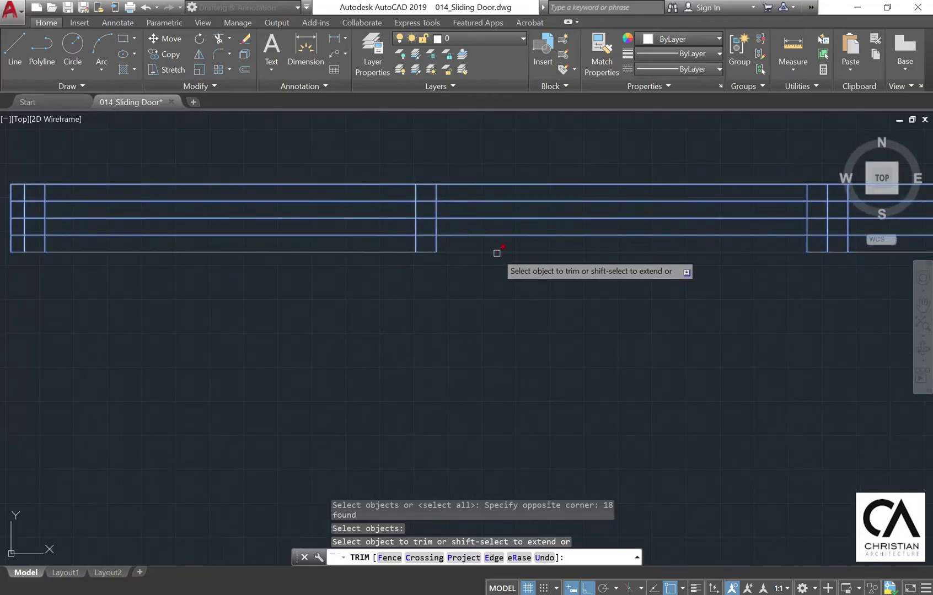
click(385, 236)
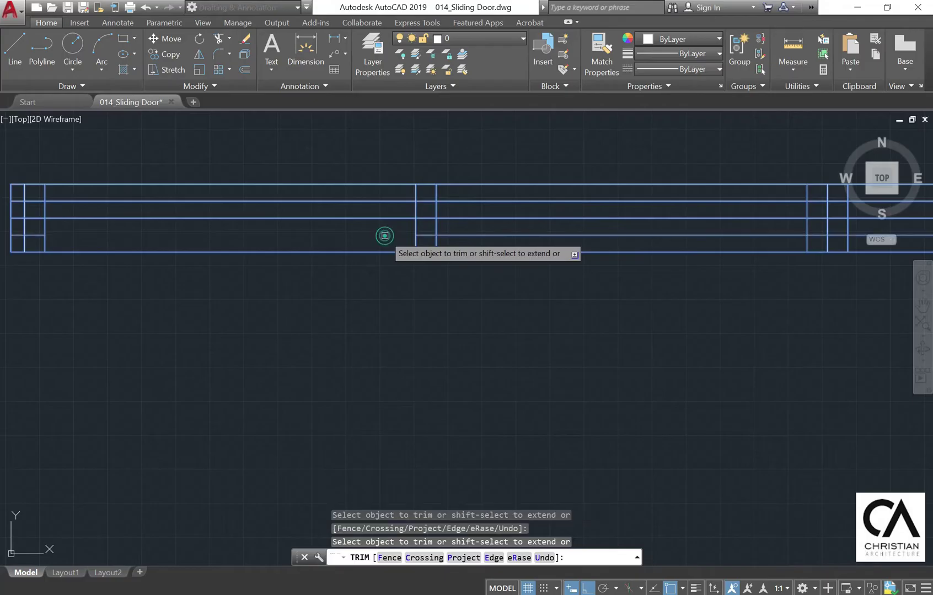
Trim the left end stile to the upper track and cut the inner horizontal lines out of the left jamb.
click(42, 190)
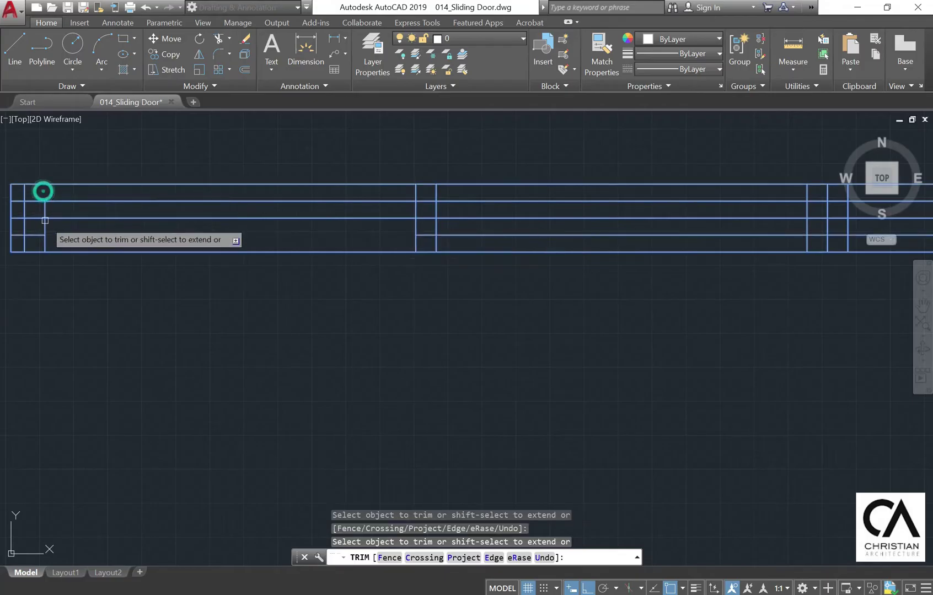
click(42, 225)
click(43, 242)
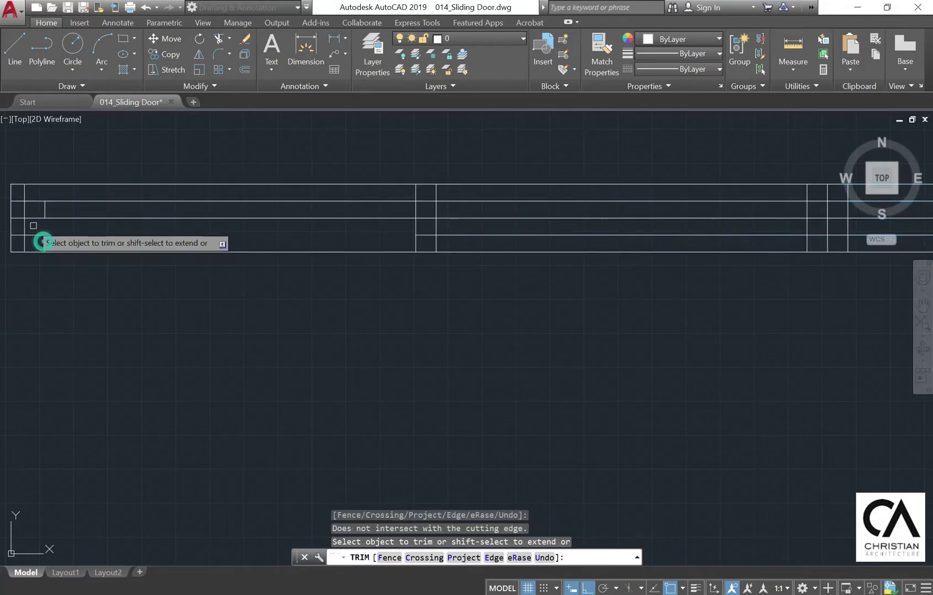
click(32, 234)
click(16, 218)
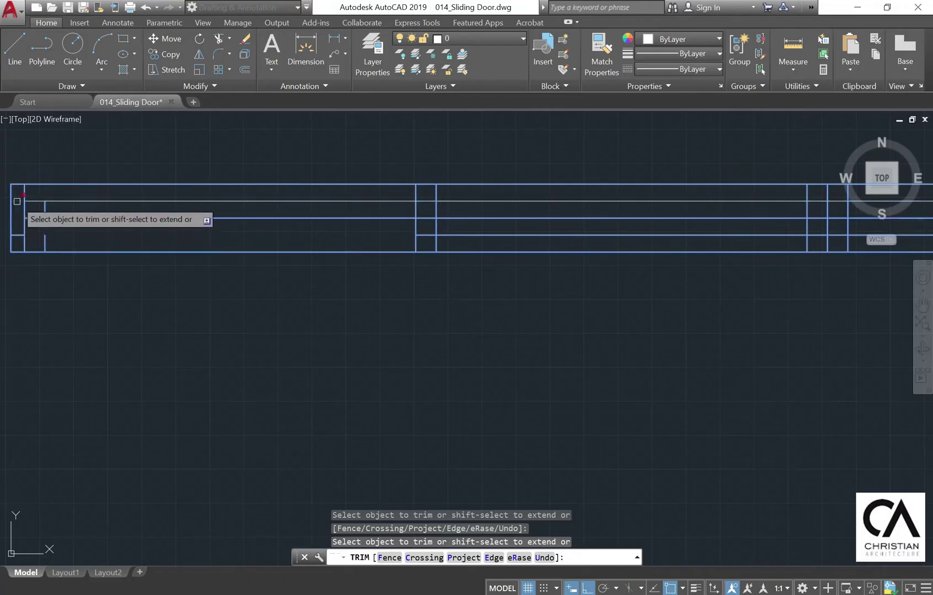
click(17, 235)
Trim the upper inner line out of the second panel bay and cut off the protruding ends of the left overlapping stile pair.
middle_drag(510, 183, 410, 182)
click(355, 204)
click(356, 202)
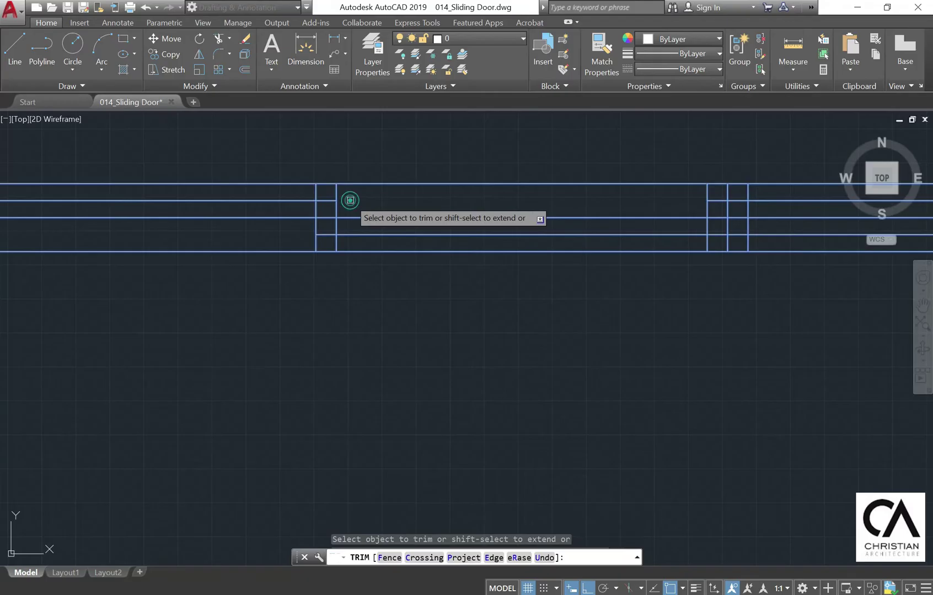
click(336, 197)
click(313, 192)
click(314, 244)
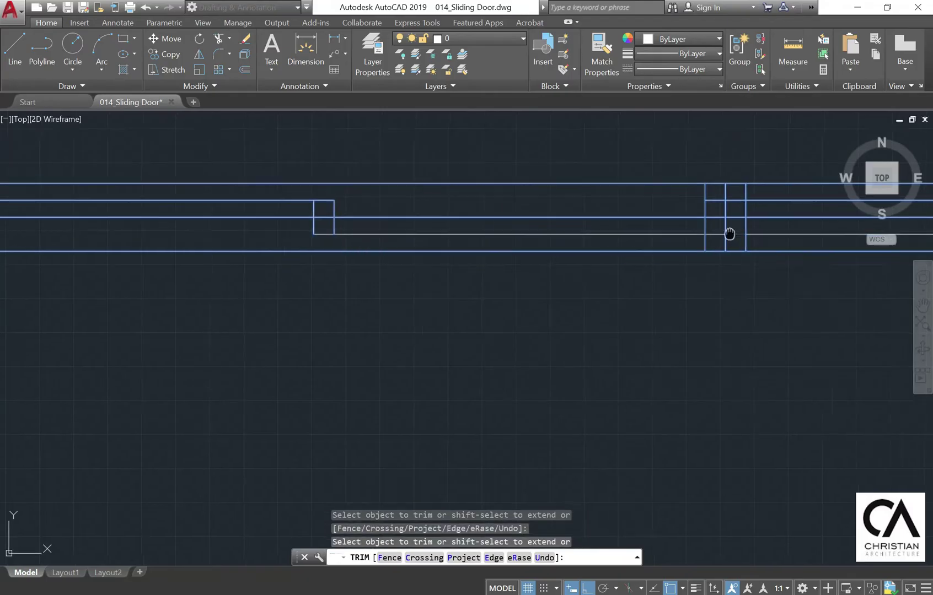
Trim the three centre stile lines between the upper inner and middle lines and below the lower inner line.
middle_drag(728, 233, 345, 243)
click(375, 215)
click(332, 209)
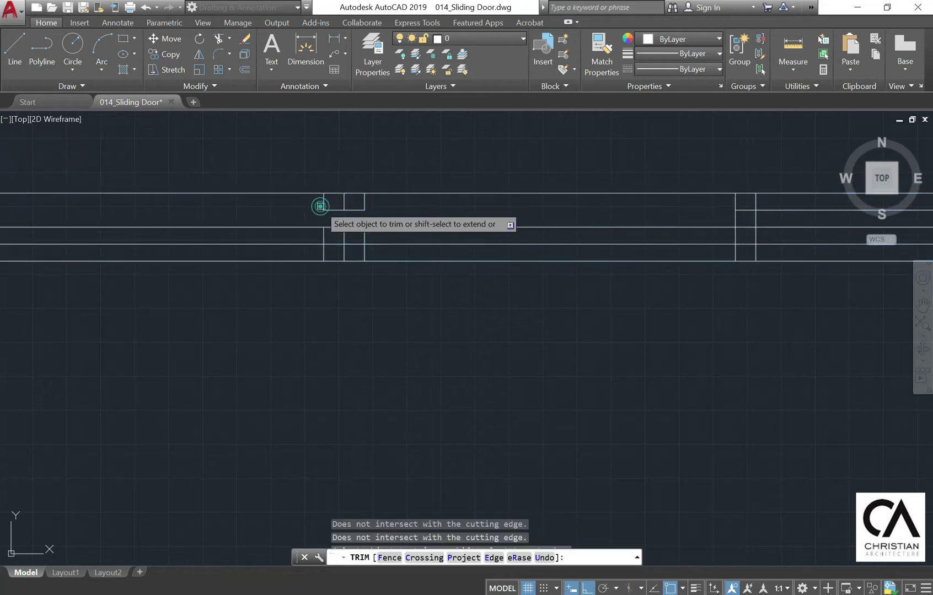
click(374, 253)
click(310, 254)
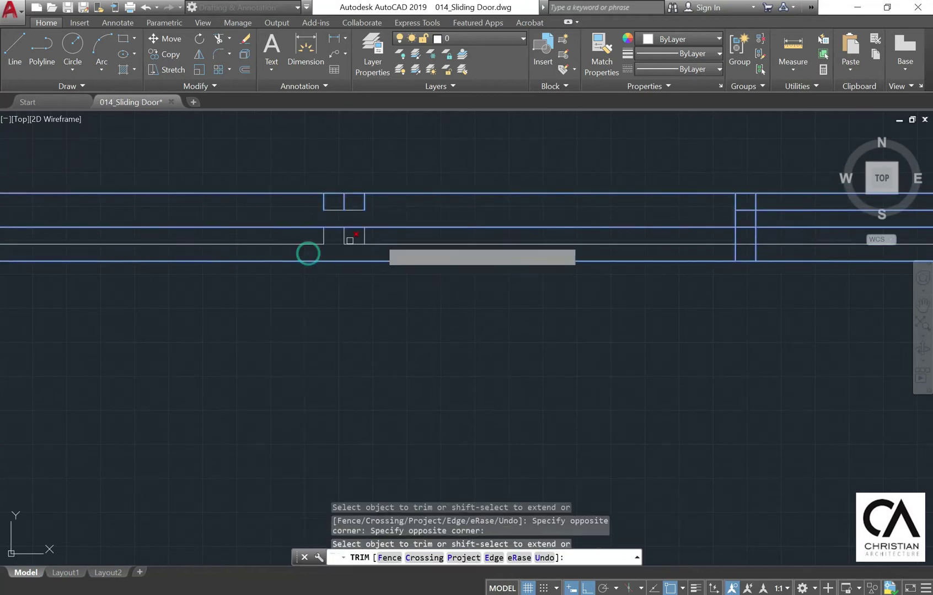
Trim the lower inner line out of the rightmost panel bay.
middle_drag(749, 231, 296, 248)
click(344, 262)
click(337, 252)
Try to trim the lower ends of the right overlapping stile pair and undo that trim.
click(309, 268)
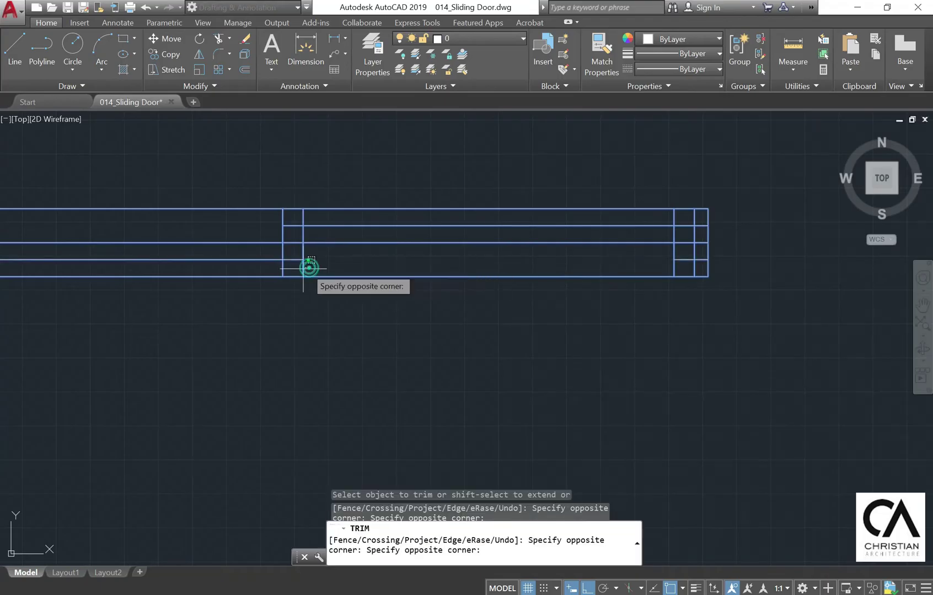
click(260, 266)
scroll(309, 258, up, 2)
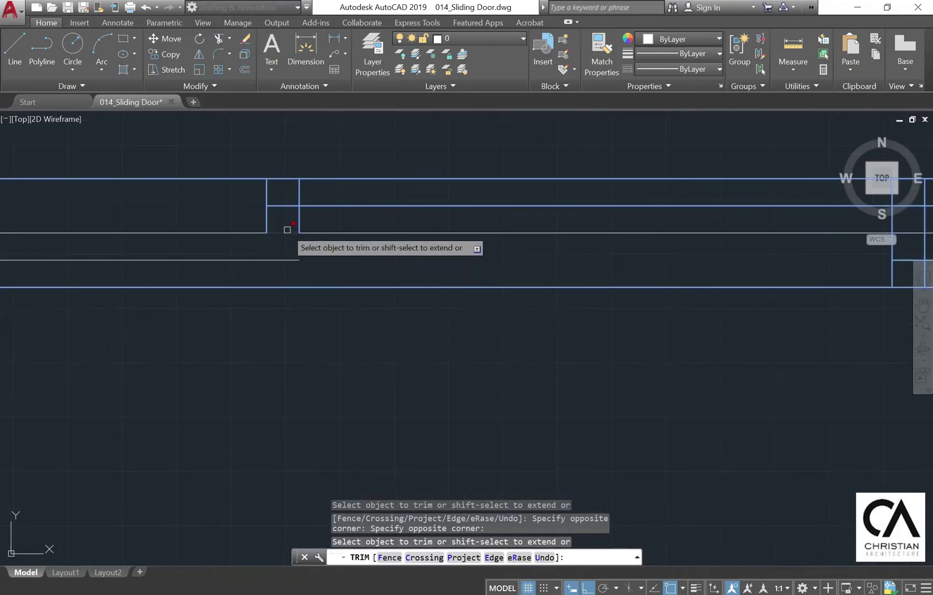
key(ctrl+z)
Trim the upper ends of the right overlapping stile pair back to the upper inner line.
scroll(279, 241, up, 4)
click(365, 185)
click(282, 188)
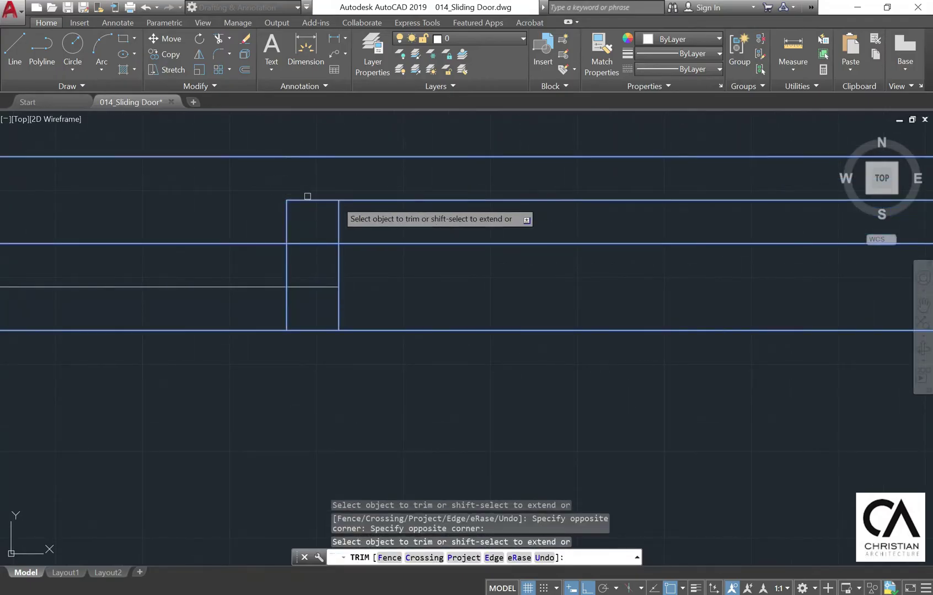
key(Escape)
Shorten both lines of the right overlapping stile pair by stretching their lower endpoints up to the lower inner line.
click(363, 316)
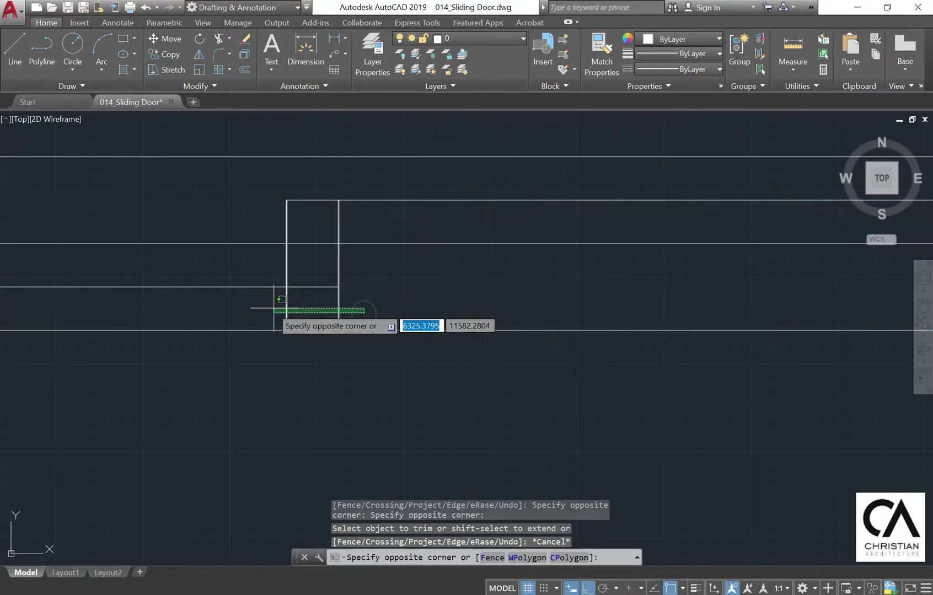
click(259, 297)
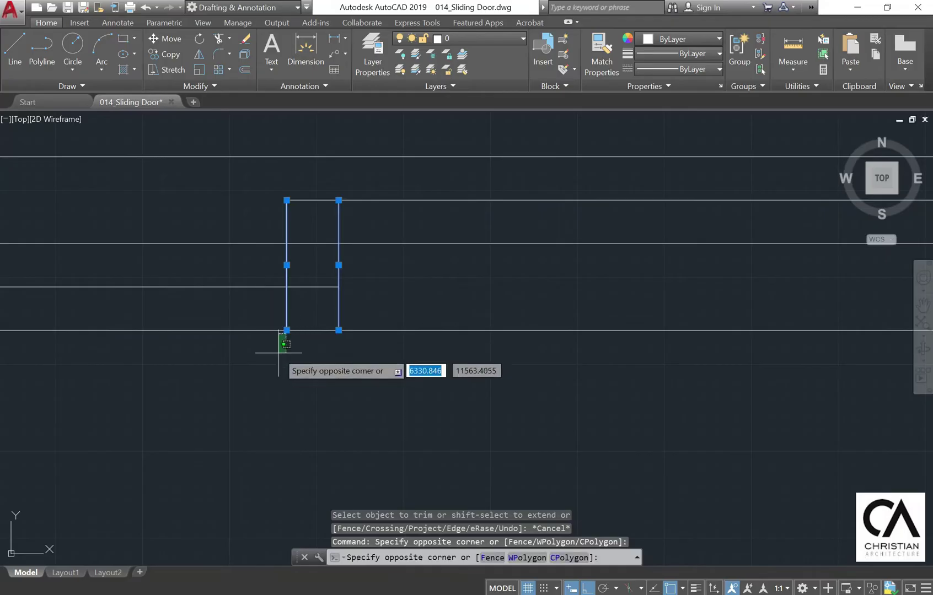
key(Escape)
scroll(284, 343, up, 4)
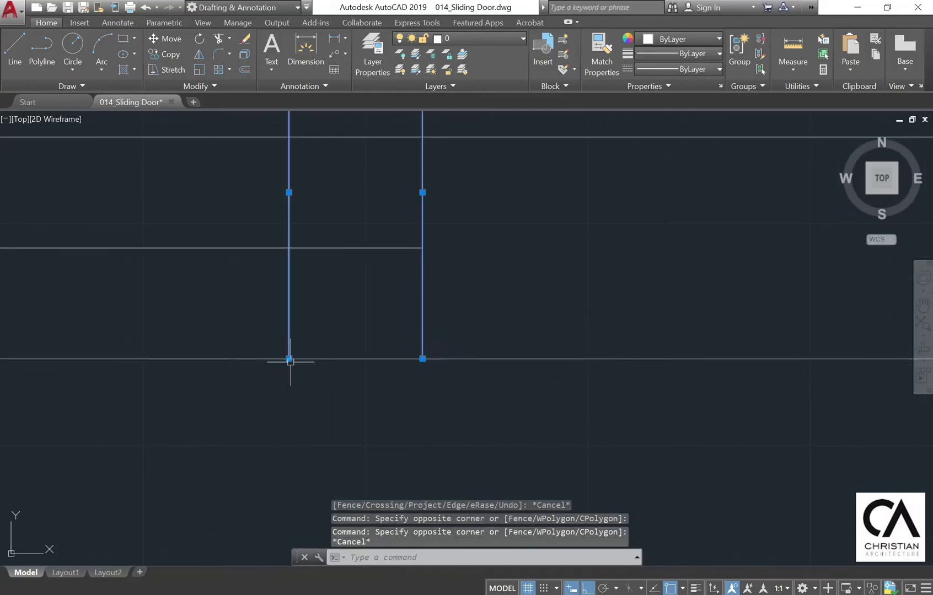
click(289, 358)
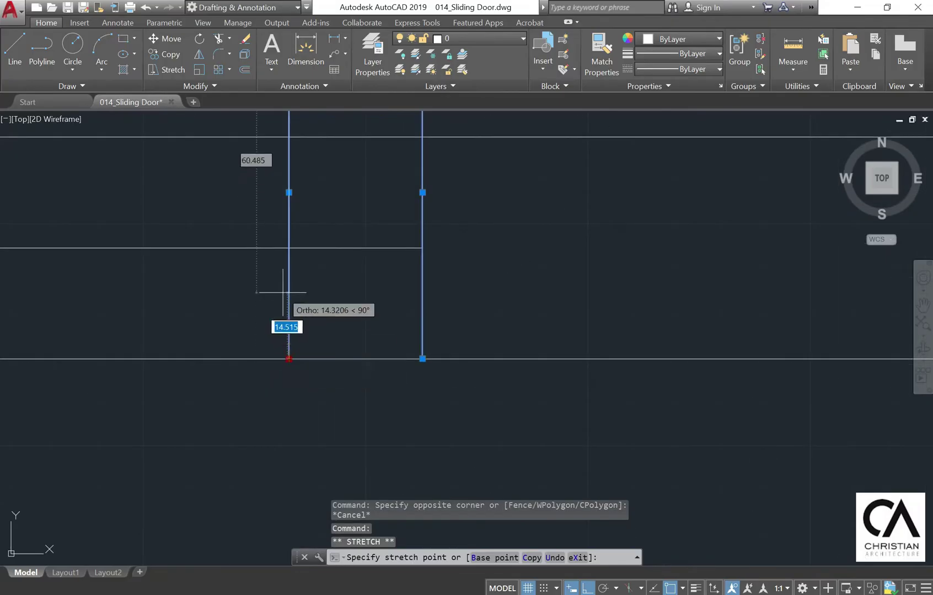
click(422, 359)
click(422, 249)
key(Escape)
Trim the three inner horizontal lines out of the right jamb.
scroll(371, 306, down, 2)
scroll(444, 260, down, 3)
middle_drag(656, 250, 262, 246)
scroll(464, 237, up, 2)
click(221, 37)
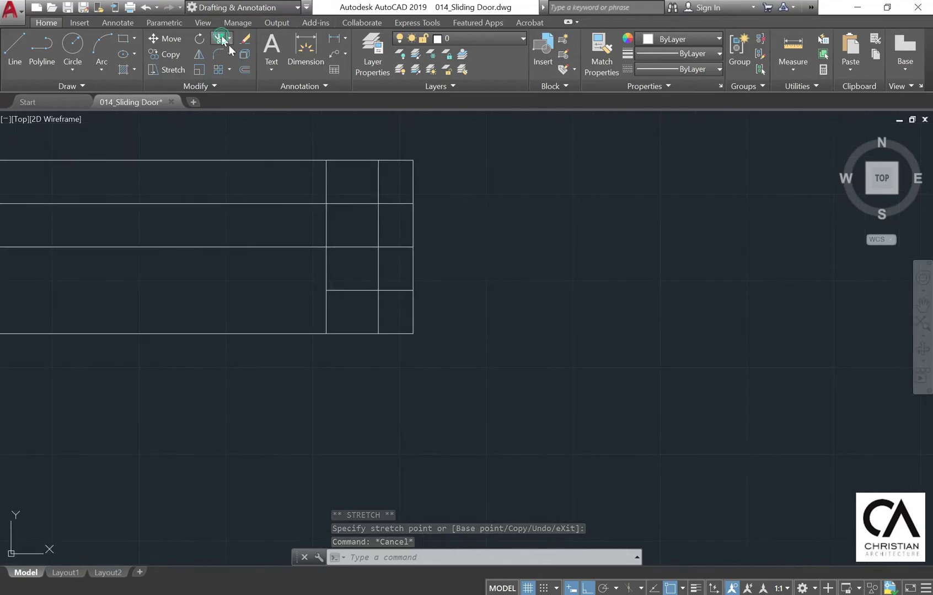
click(222, 40)
click(551, 410)
click(325, 210)
key(Return)
click(402, 305)
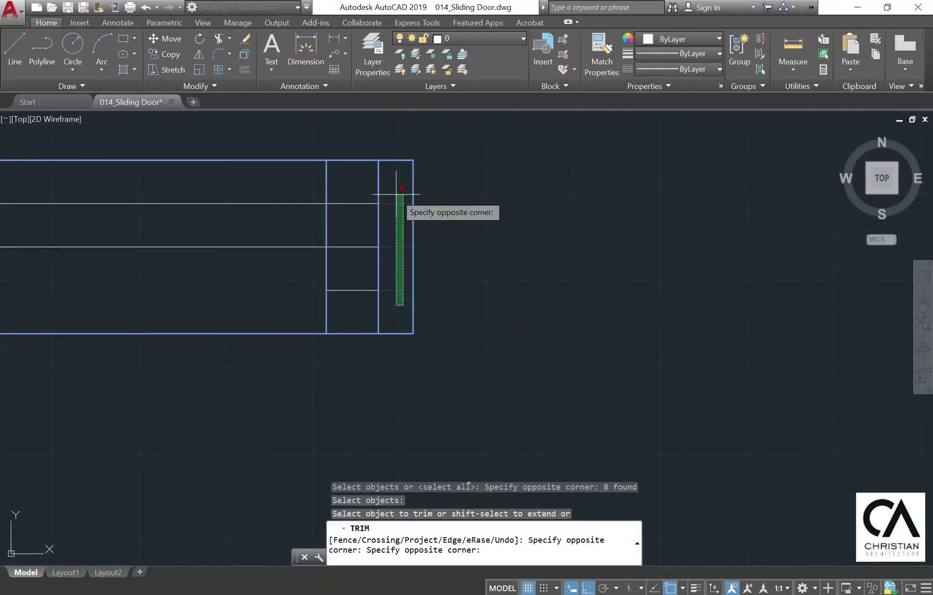
click(396, 194)
key(Escape)
Erase the leftover short horizontal line in the lower track beside the right jamb.
click(354, 297)
click(327, 271)
key(Delete)
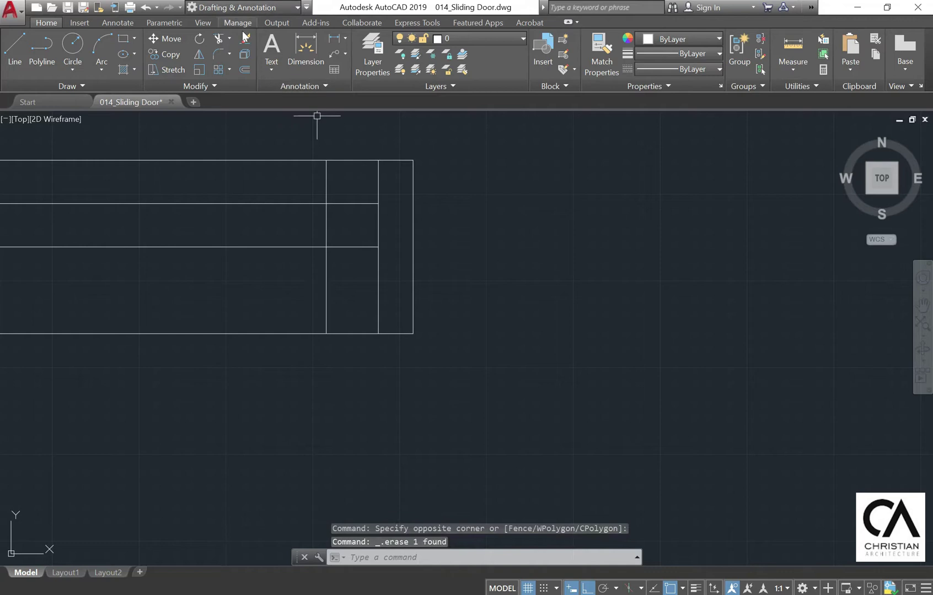
Trim the right end stile line above and below the rightmost panel, using the panel's two horizontal lines as cutting edges.
click(219, 39)
click(375, 248)
click(306, 171)
key(Return)
click(324, 181)
click(327, 265)
scroll(596, 262, down, 3)
key(Escape)
Erase the leftover stile and horizontal line pieces in the upper part of the frame at the door's centre.
middle_drag(104, 257, 624, 250)
scroll(551, 242, up, 3)
click(659, 254)
click(442, 211)
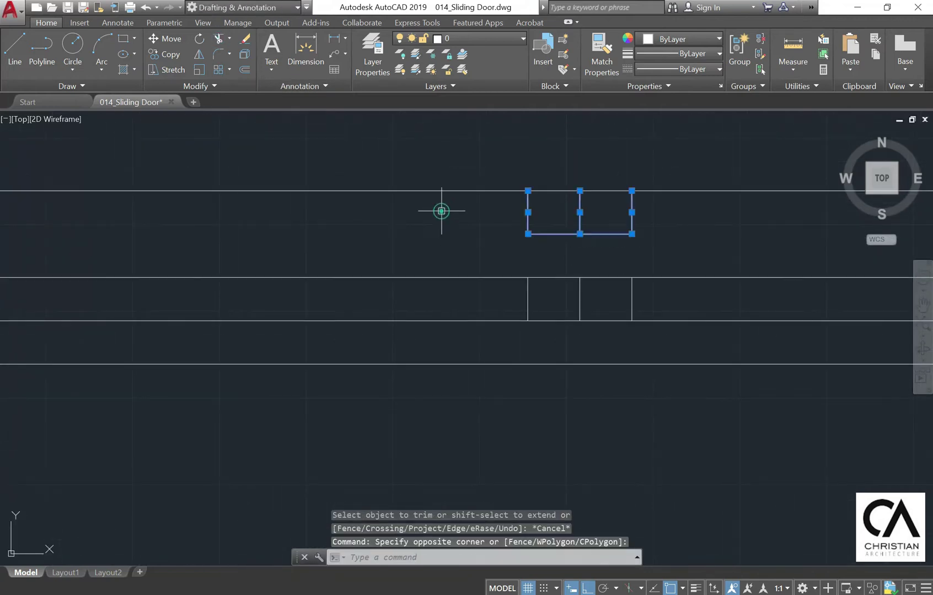
key(Delete)
Erase the leftover short vertical line in the lower track near the left jamb.
scroll(593, 255, down, 5)
scroll(462, 306, up, 6)
click(485, 336)
click(441, 313)
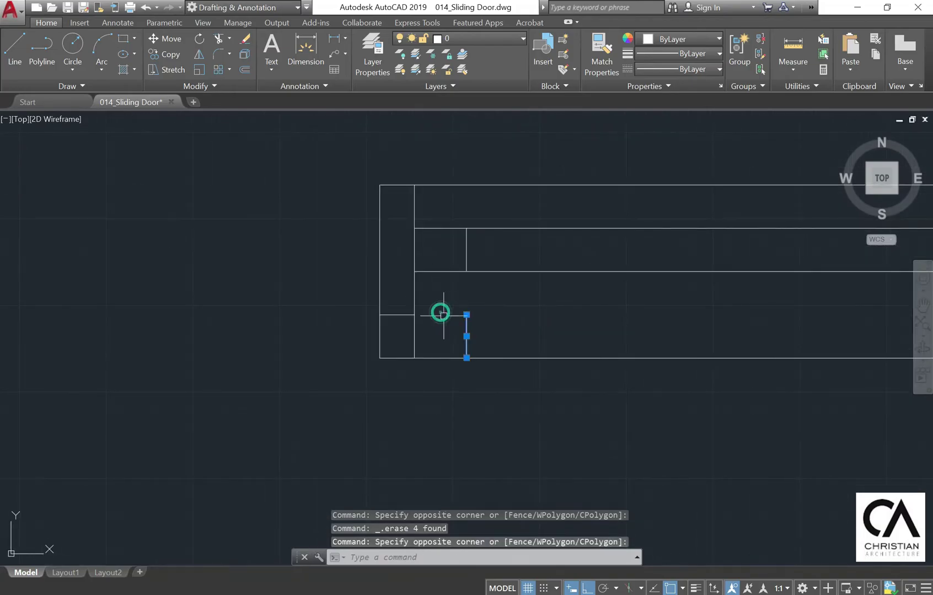
key(Delete)
Draw a 2400 wide rectangle below the sliding door plan, starting from its lower-left corner.
scroll(594, 304, down, 4)
middle_drag(594, 303, 484, 230)
scroll(485, 228, down, 2)
middle_drag(554, 230, 494, 222)
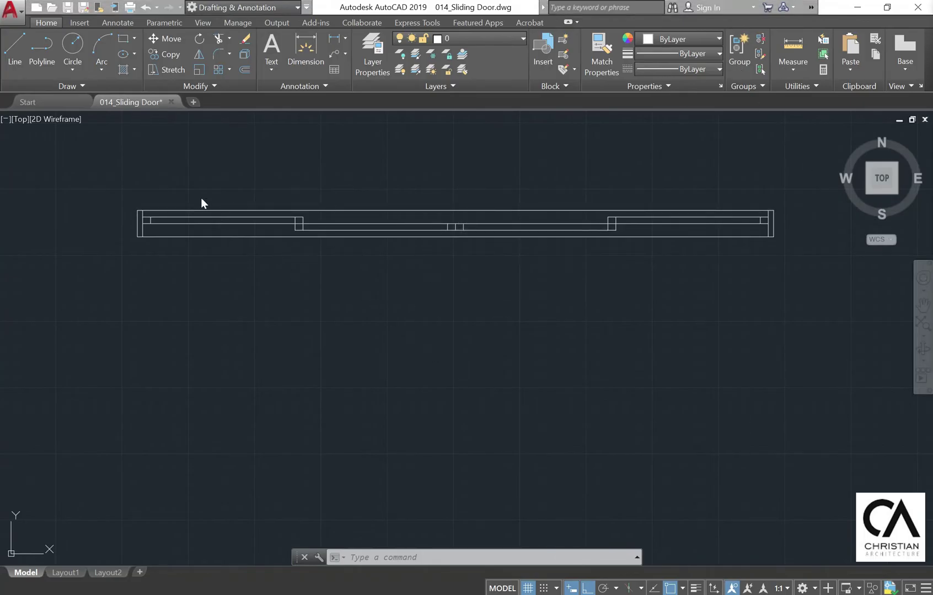
middle_drag(482, 334, 500, 203)
scroll(513, 248, down, 2)
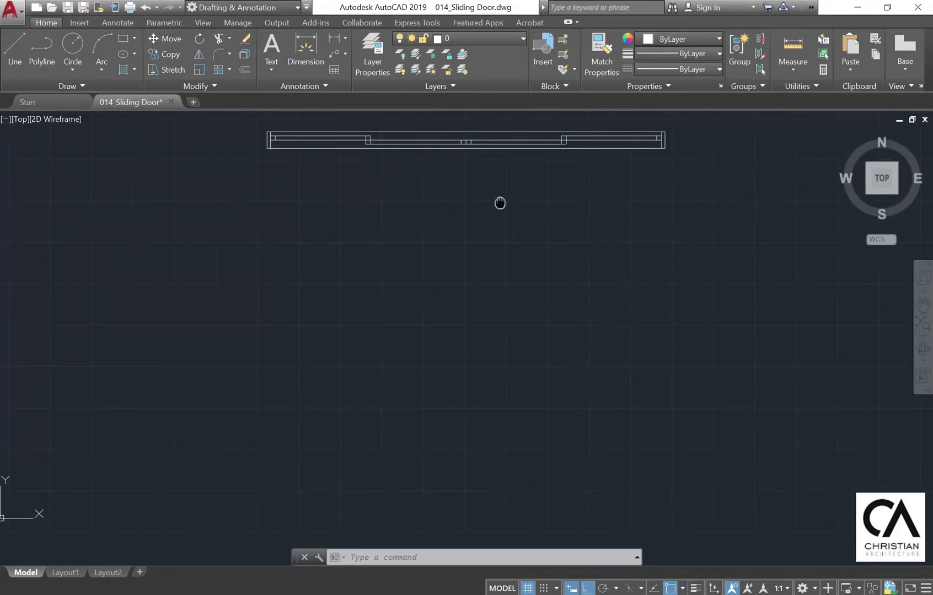
click(123, 39)
click(276, 477)
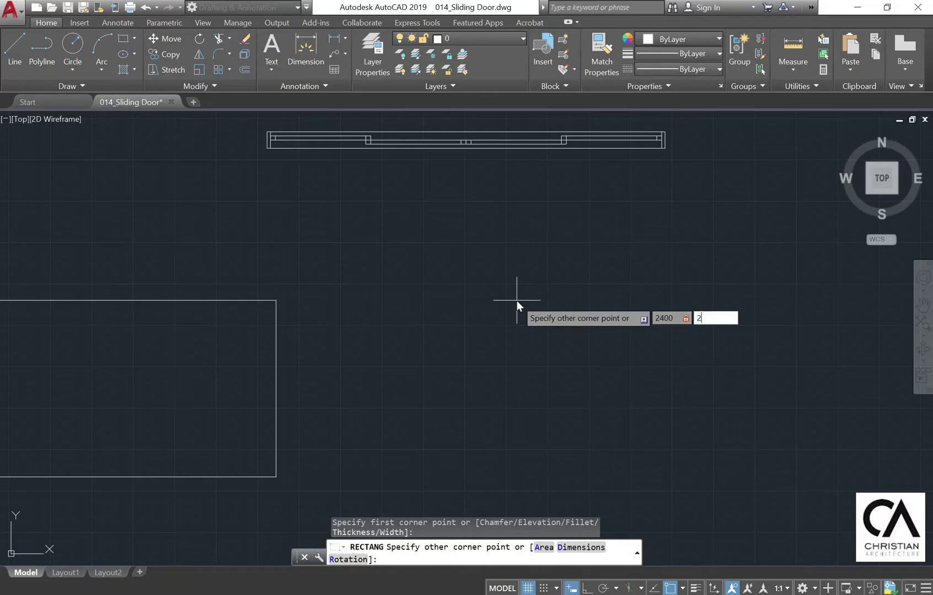
key(Return)
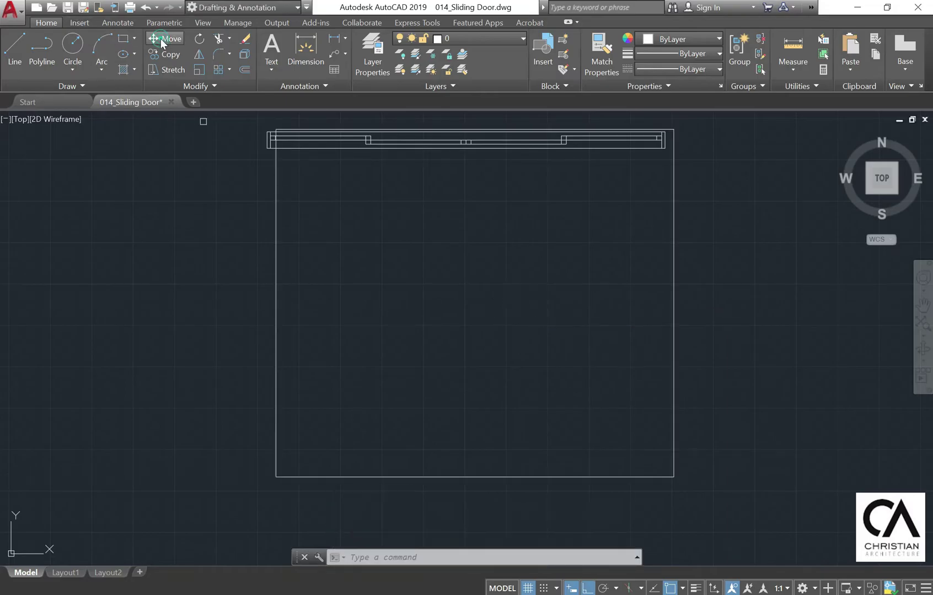
Move the rectangle so its upper-left corner meets the lower-left corner of the door plan.
click(160, 38)
click(295, 202)
click(229, 188)
key(Return)
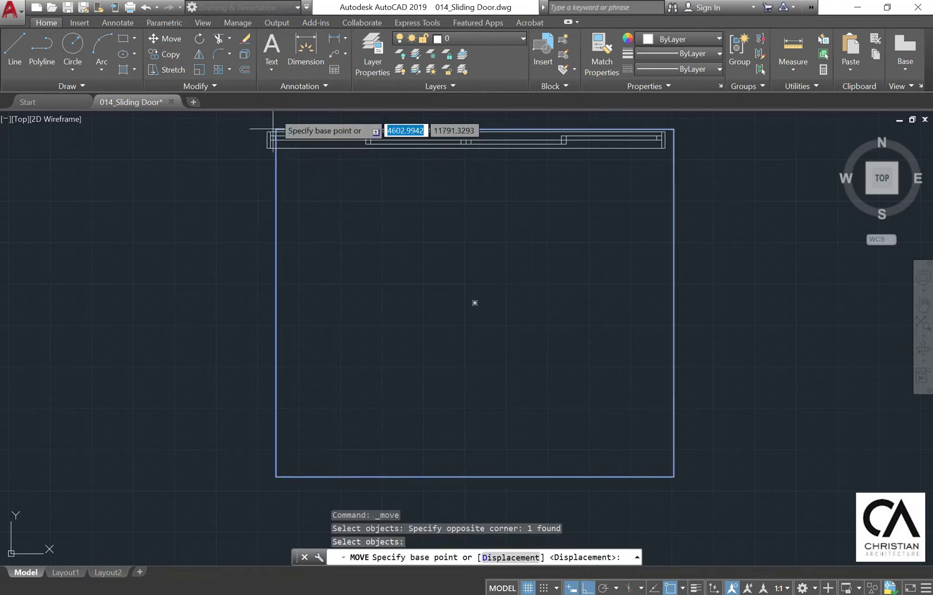
scroll(273, 130, up, 5)
click(327, 163)
scroll(276, 253, up, 4)
click(387, 161)
Move the elevation rectangle straight down, leaving a clear gap between it and the door plan.
scroll(322, 199, down, 2)
scroll(322, 199, down, 2)
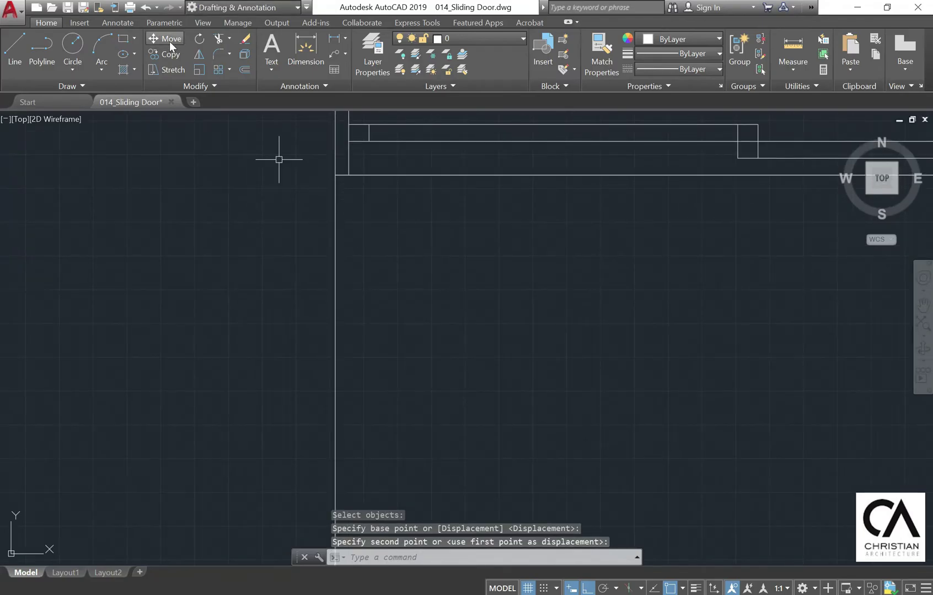
click(169, 43)
click(380, 317)
click(260, 259)
key(Return)
click(266, 176)
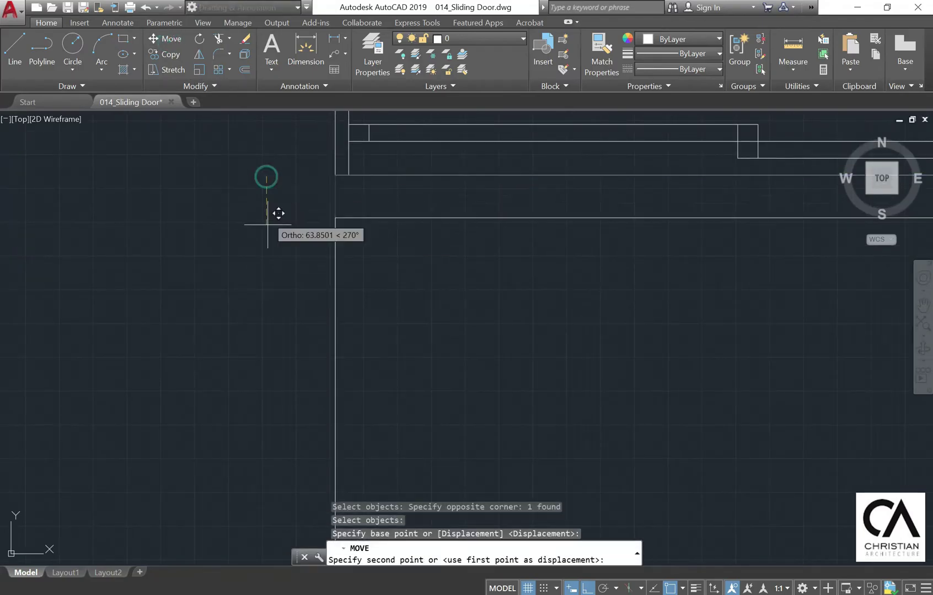
scroll(268, 224, down, 4)
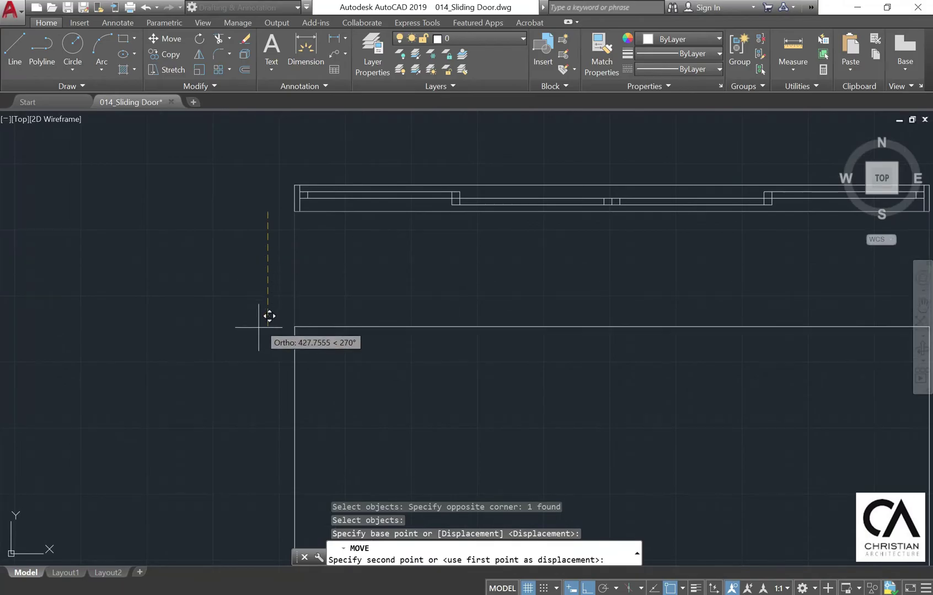
click(251, 397)
middle_drag(363, 342, 321, 279)
scroll(318, 285, down, 2)
mouse_move(394, 353)
middle_down()
mouse_move(393, 314)
mouse_move(377, 270)
middle_up()
scroll(377, 276, down, 2)
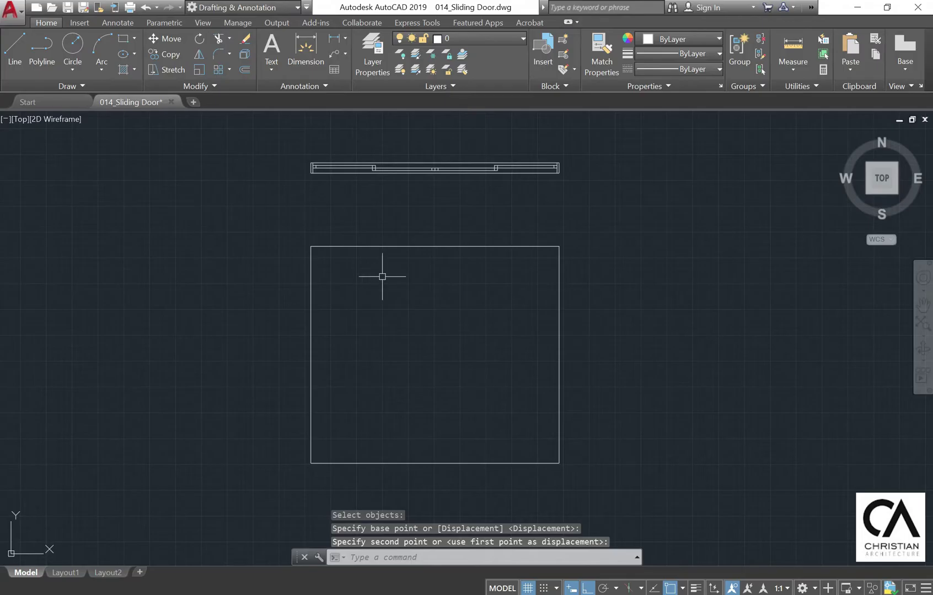
Offset the elevation rectangle 20 inward to form the outer frame.
middle_drag(439, 299, 452, 285)
click(418, 232)
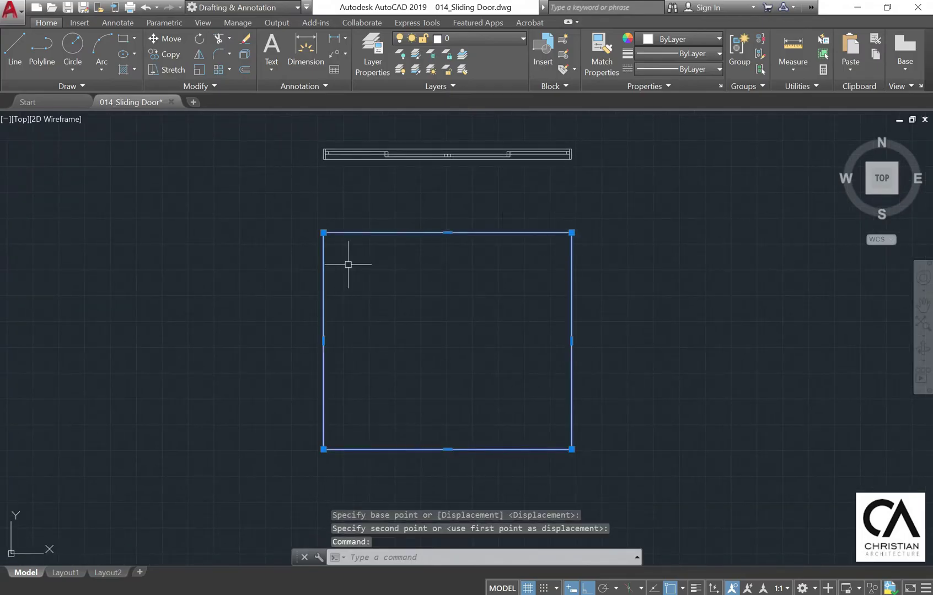
click(247, 69)
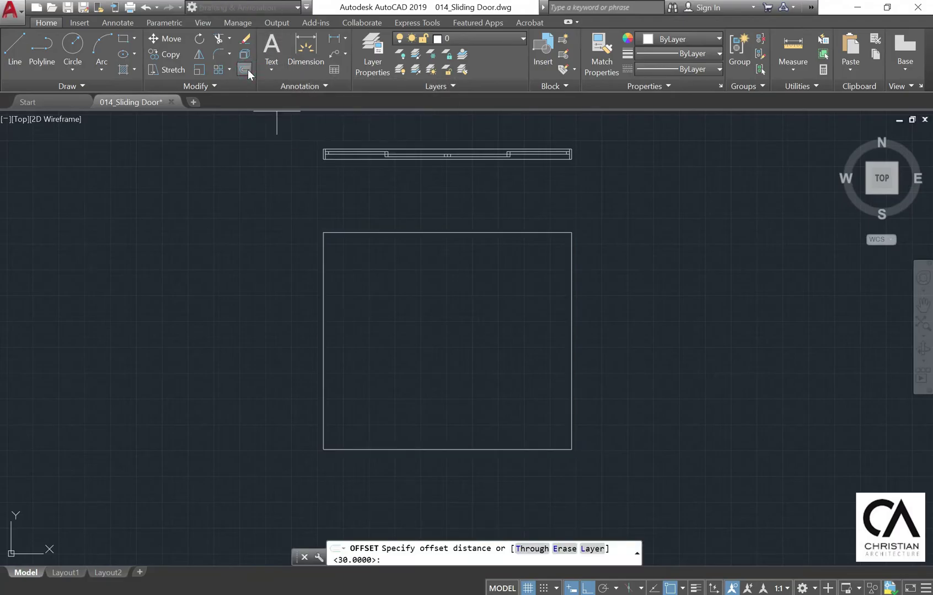
text(20)
key(Return)
click(323, 233)
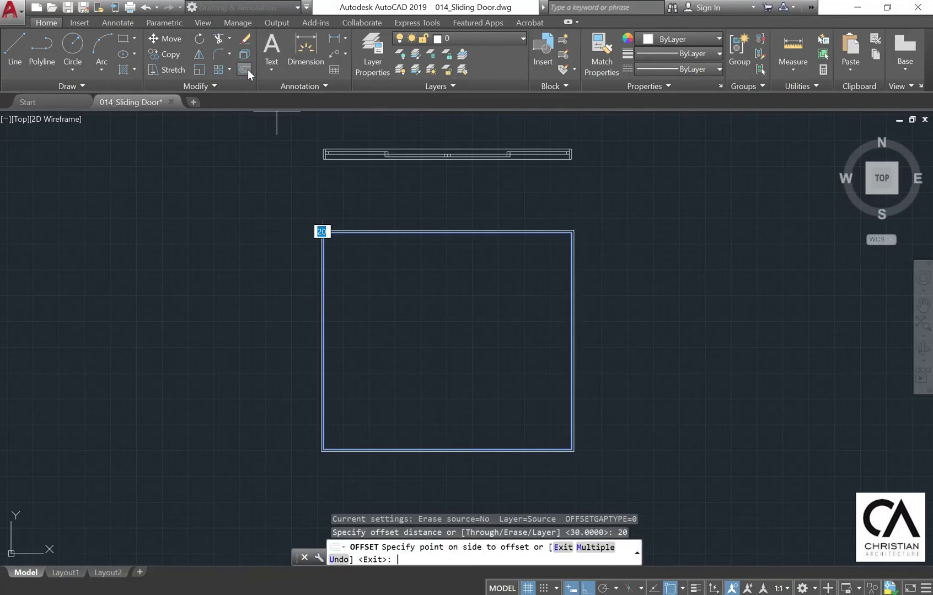
click(450, 301)
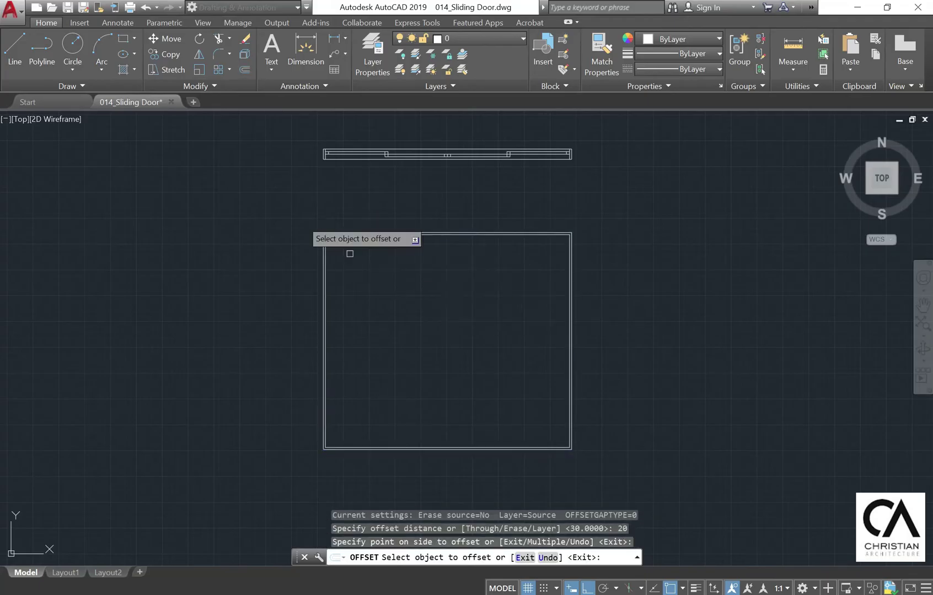
scroll(301, 220, up, 5)
middle_drag(521, 274, 289, 236)
scroll(205, 208, down, 3)
mouse_move(204, 208)
middle_down()
mouse_move(281, 234)
mouse_move(319, 227)
middle_up()
key(Escape)
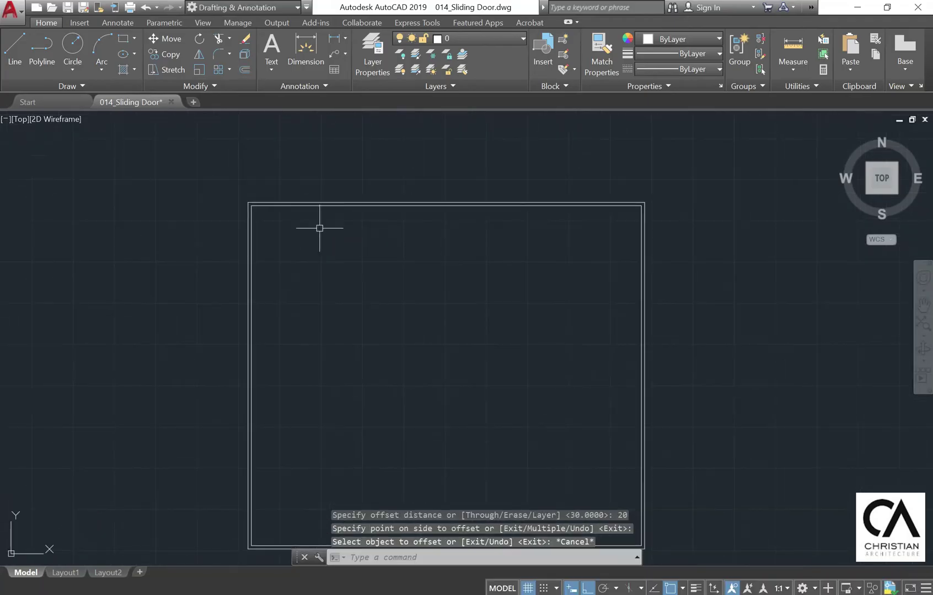
Offset the inner rectangle inward once more to form the innermost outline of the door frame.
scroll(299, 208, up, 2)
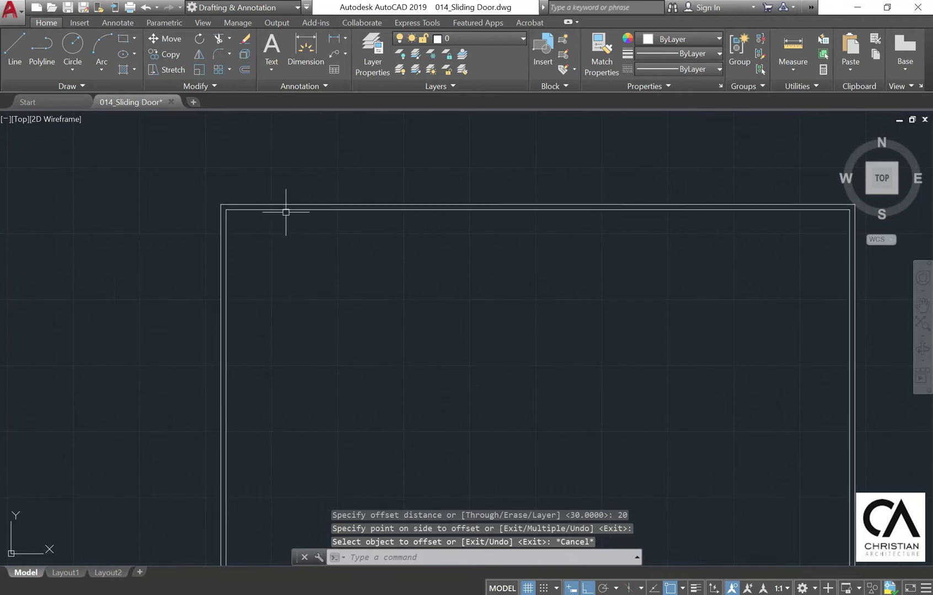
click(288, 208)
click(245, 74)
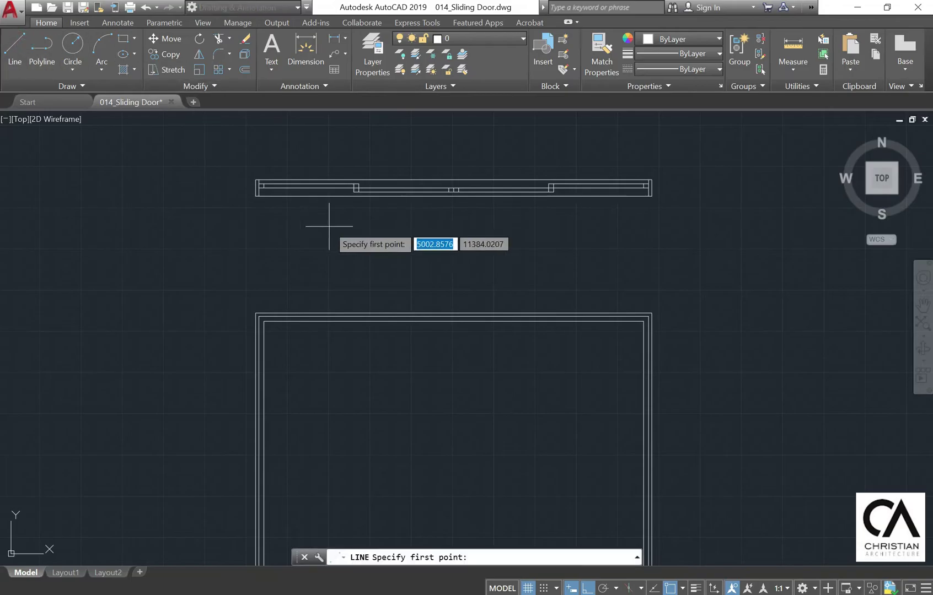
Draw a vertical projection line from the leftmost stile edge in the plan down past the top of the elevation frame.
scroll(274, 187, up, 3)
click(277, 181)
middle_drag(305, 421, 306, 259)
click(294, 408)
key(Escape)
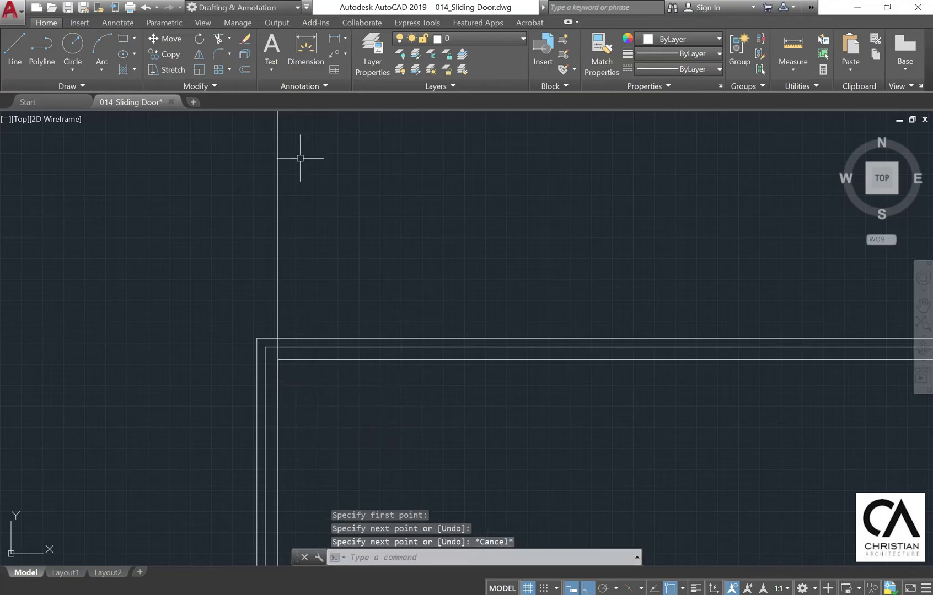
Set the colour of the vertical projection line to Yellow.
middle_drag(302, 156, 285, 249)
click(392, 274)
click(167, 220)
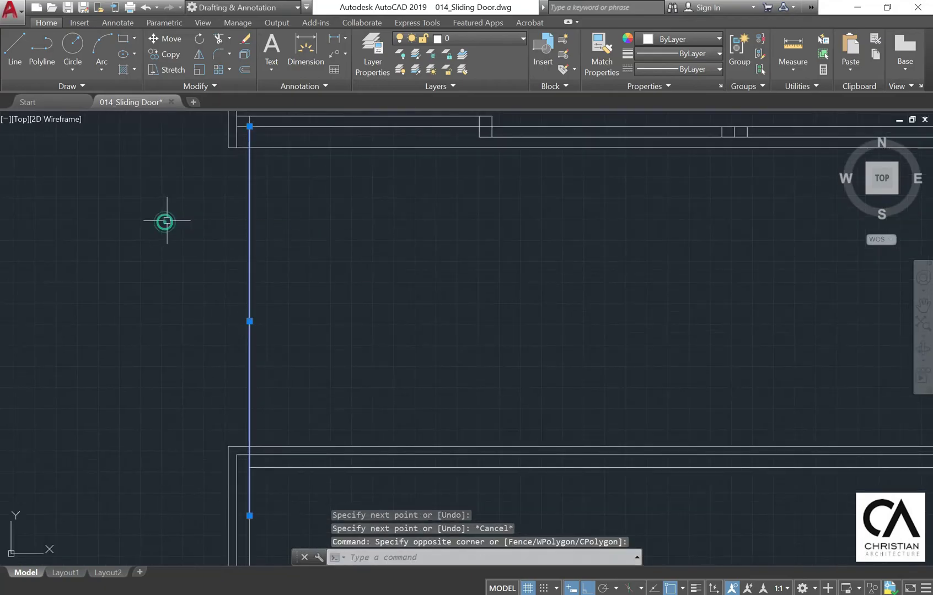
click(689, 39)
click(658, 173)
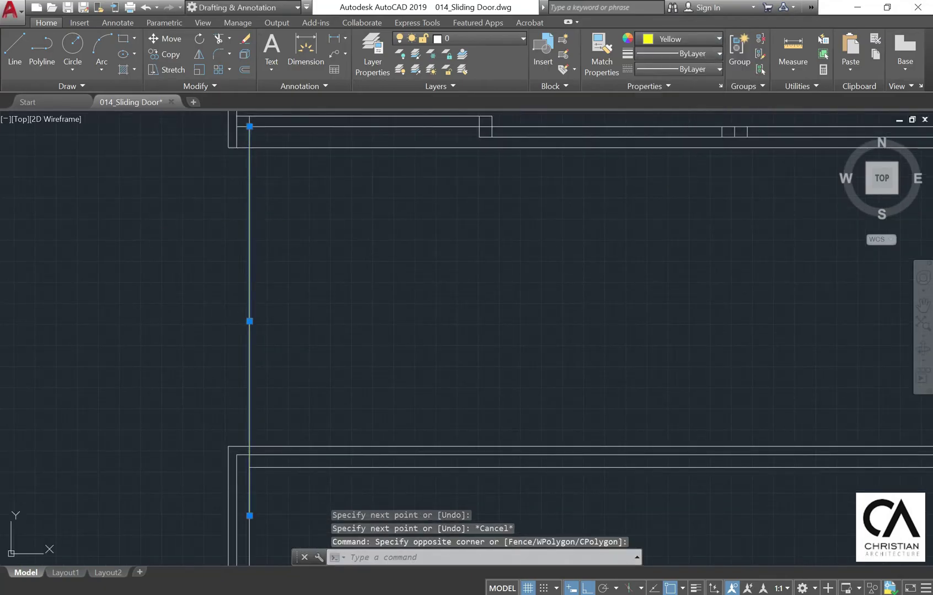
key(Escape)
Copy the yellow line from its upper end to both edges of the left overlapping stile in the plan.
click(162, 38)
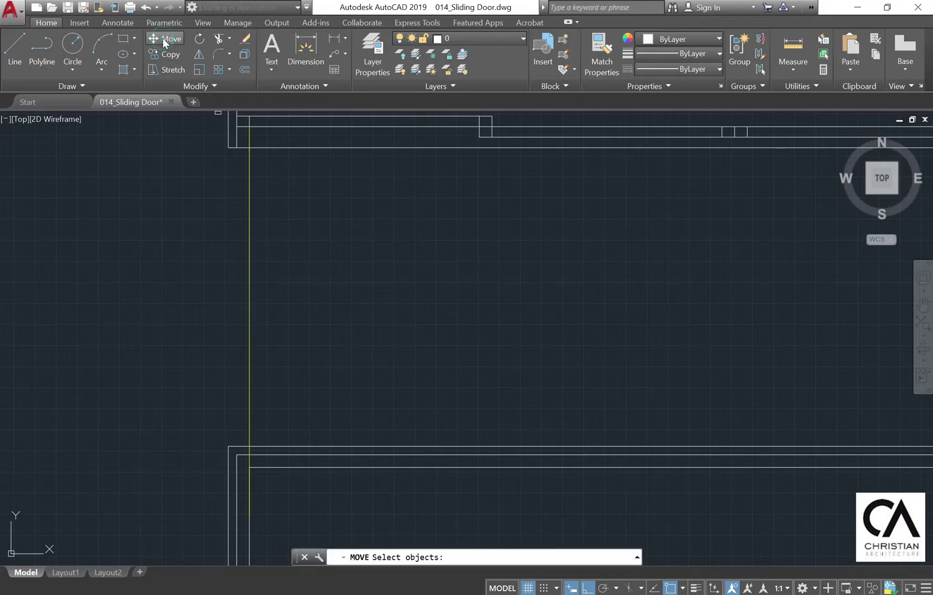
click(170, 66)
click(168, 54)
click(322, 244)
click(193, 189)
key(Return)
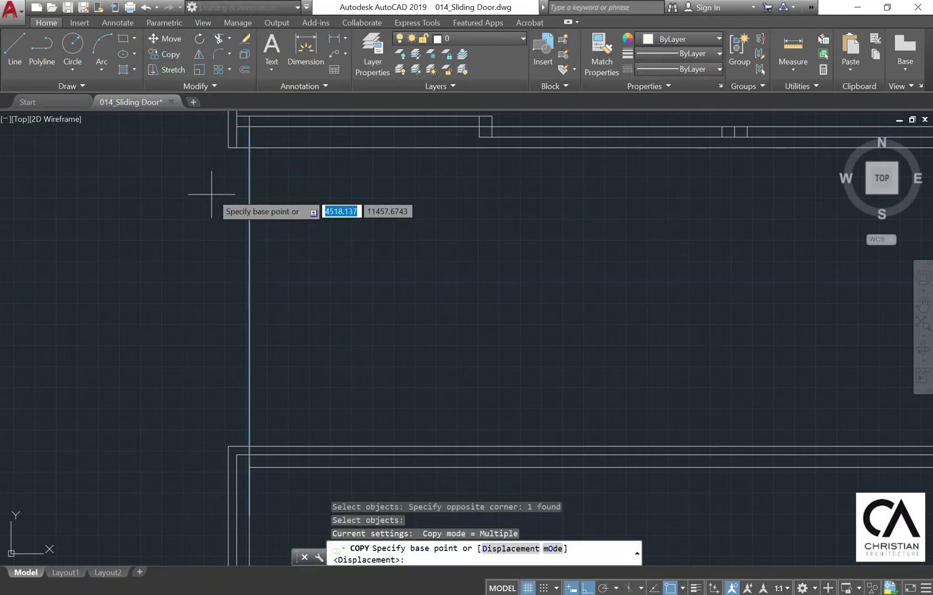
click(249, 126)
click(480, 127)
click(492, 126)
Place further copies of the yellow line on the three centre stile lines and both edges of the right overlapping stile.
middle_drag(685, 166, 437, 232)
click(494, 196)
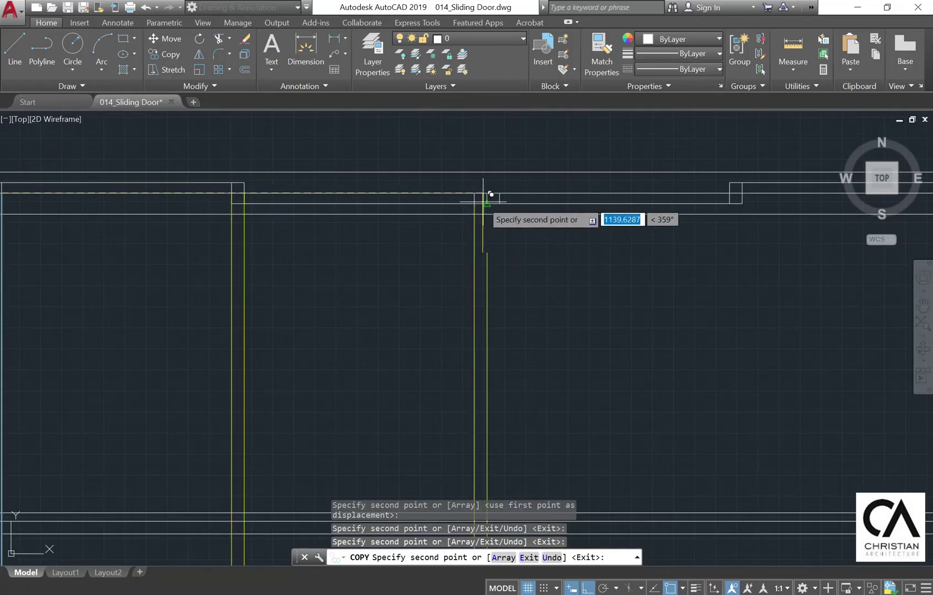
click(507, 193)
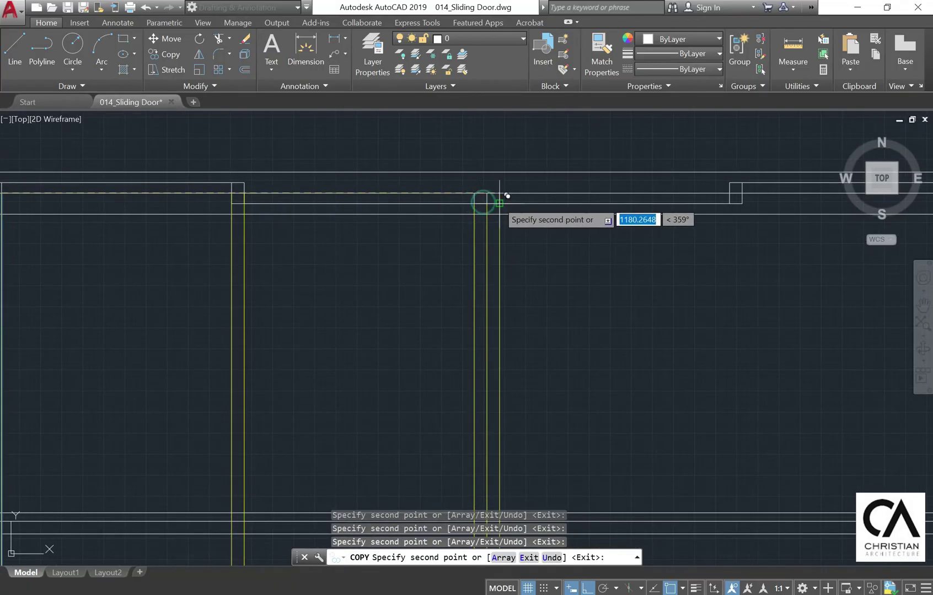
click(731, 205)
click(742, 203)
scroll(497, 169, down, 4)
middle_drag(433, 158, 390, 137)
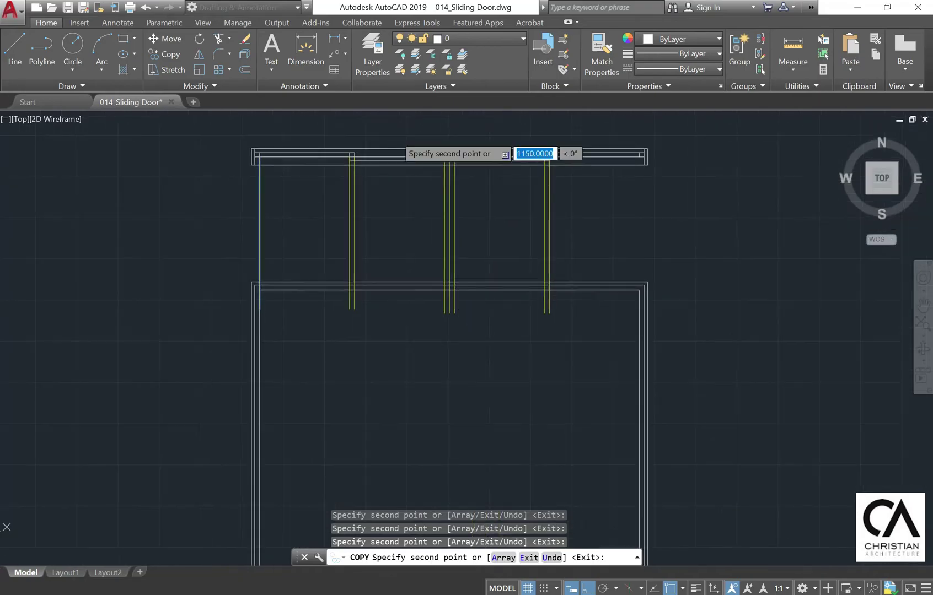
key(Escape)
Explode the innermost rectangle of the elevation into separate lines.
scroll(308, 272, up, 6)
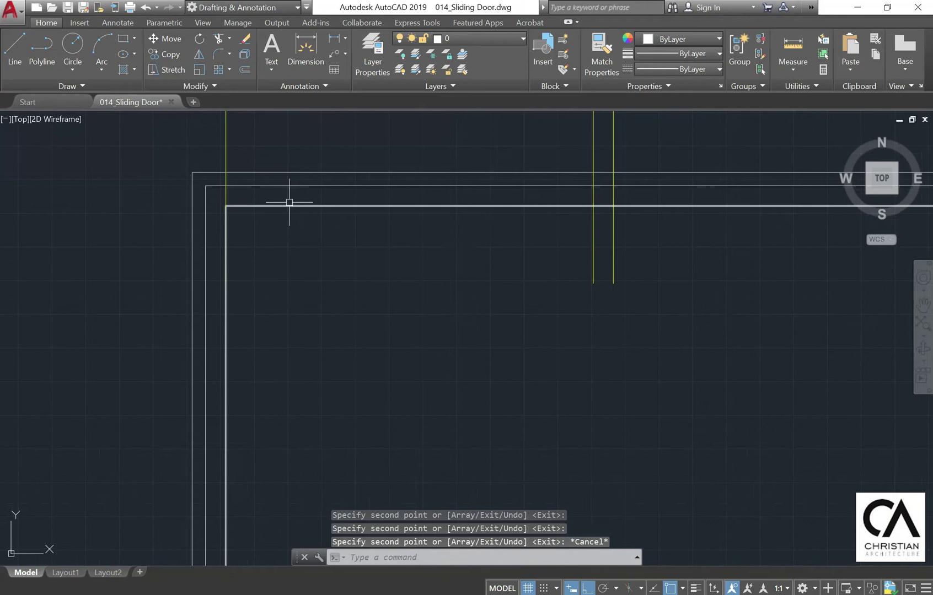
click(223, 347)
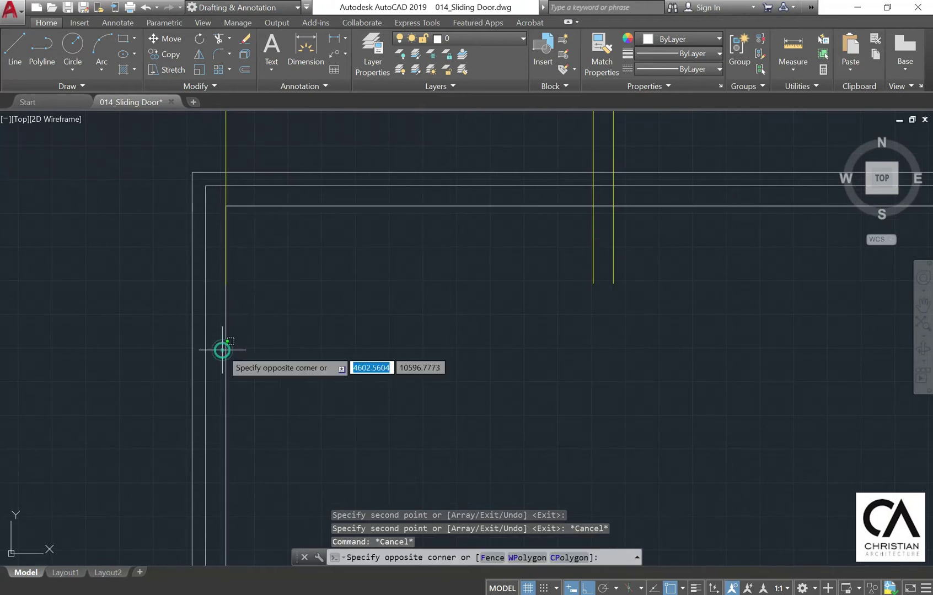
key(Escape)
click(226, 366)
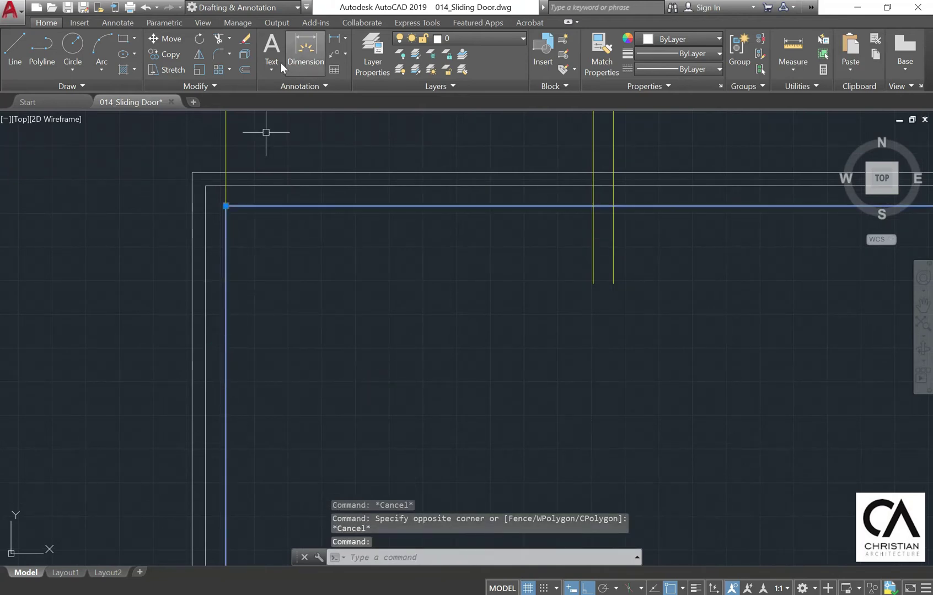
click(246, 54)
Copy the innermost frame's left side from its upper end to the two yellow lines of the left overlapping stile.
click(222, 368)
click(168, 55)
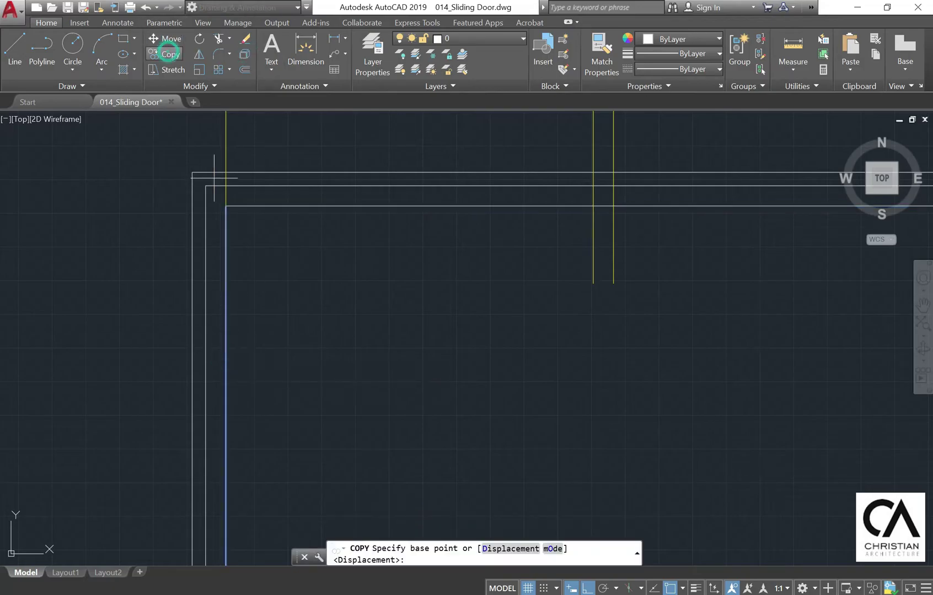
click(227, 207)
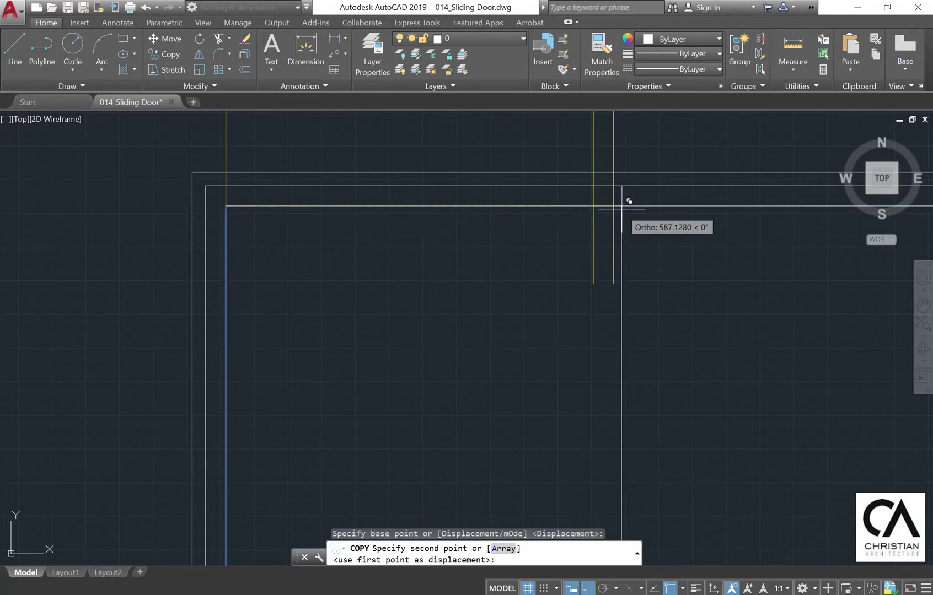
click(593, 206)
middle_drag(750, 207, 199, 197)
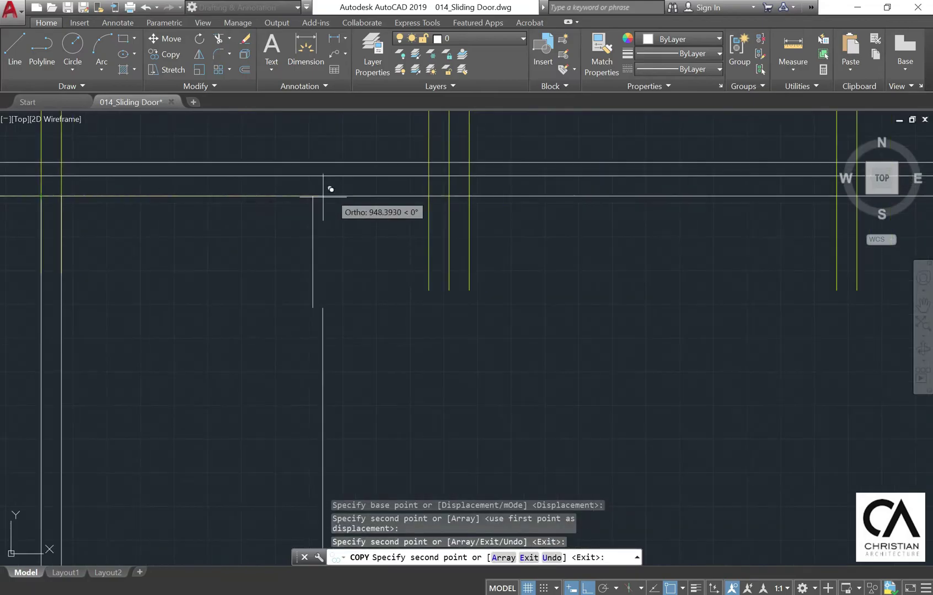
Place further copies of that side line on the three centre yellow lines and the two yellow lines of the right stile.
click(428, 196)
click(449, 196)
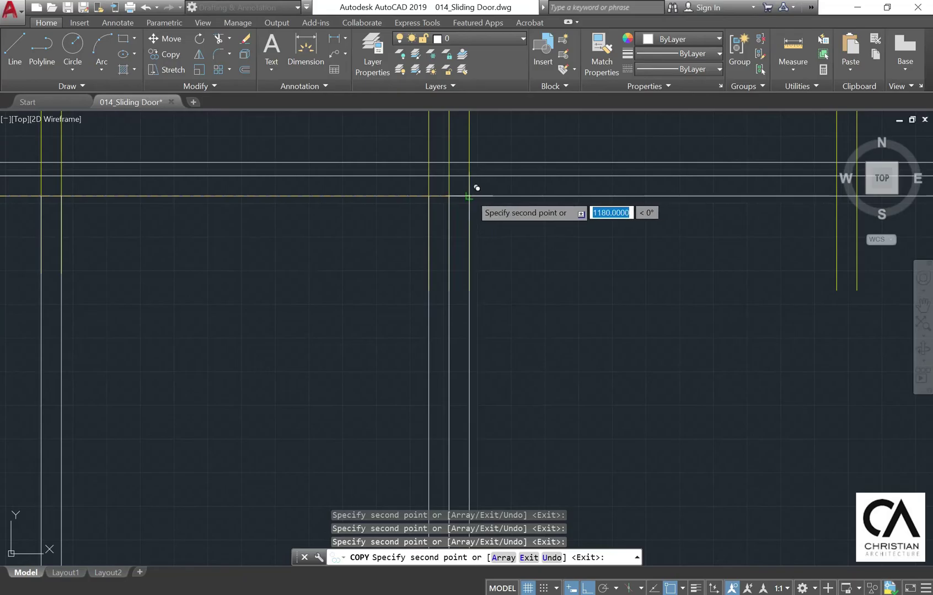
click(469, 196)
middle_drag(814, 201, 557, 210)
scroll(596, 208, up, 4)
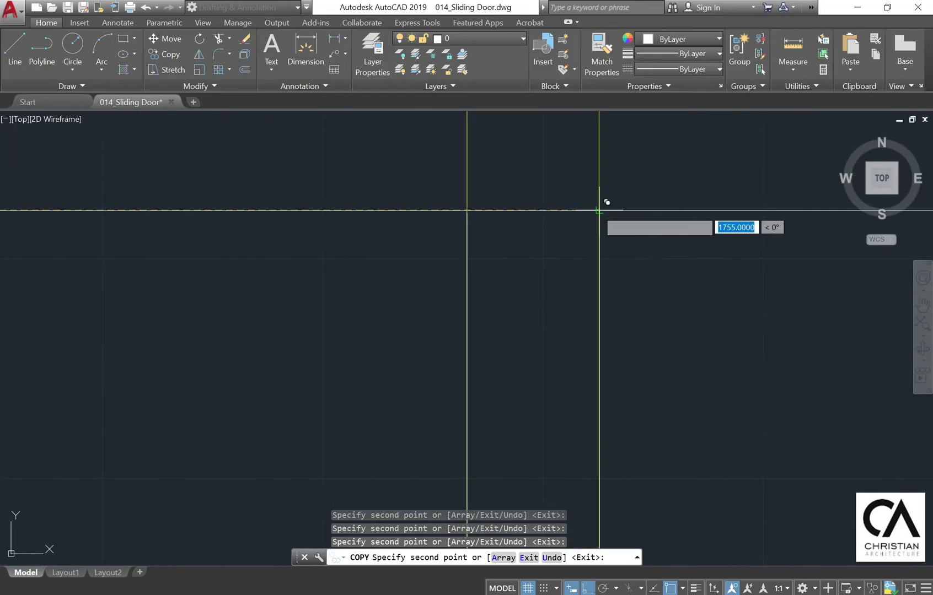
scroll(620, 201, down, 4)
key(Escape)
Erase all the yellow projection lines between the plan and the elevation.
middle_drag(692, 254, 689, 317)
scroll(662, 270, down, 2)
click(682, 244)
click(306, 200)
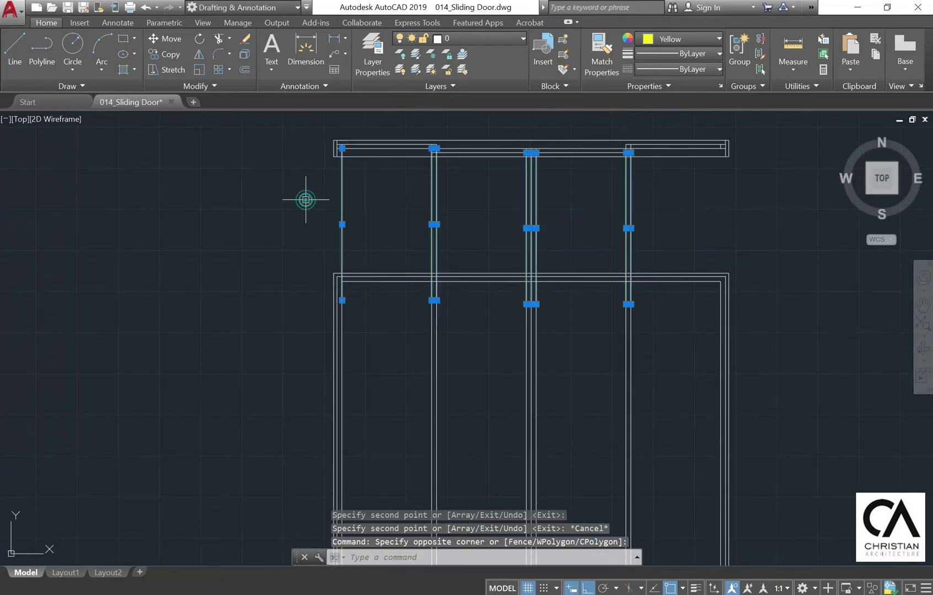
key(Delete)
key(Escape)
Trim the innermost frame's top edge between the three centre stile lines of the elevation.
scroll(554, 317, up, 3)
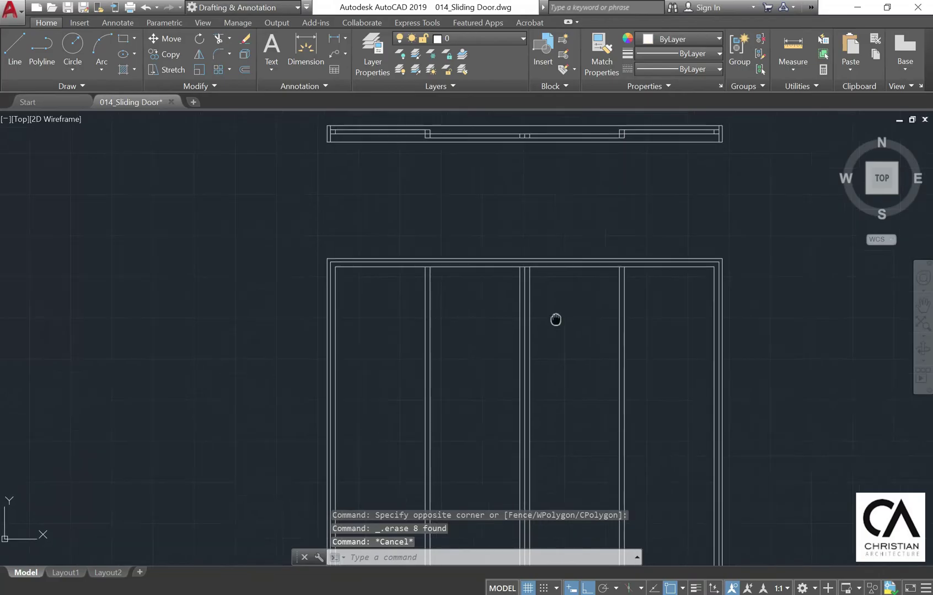
middle_drag(444, 192, 420, 143)
mouse_move(413, 346)
middle_down()
mouse_move(406, 306)
mouse_move(348, 324)
mouse_move(368, 319)
middle_up()
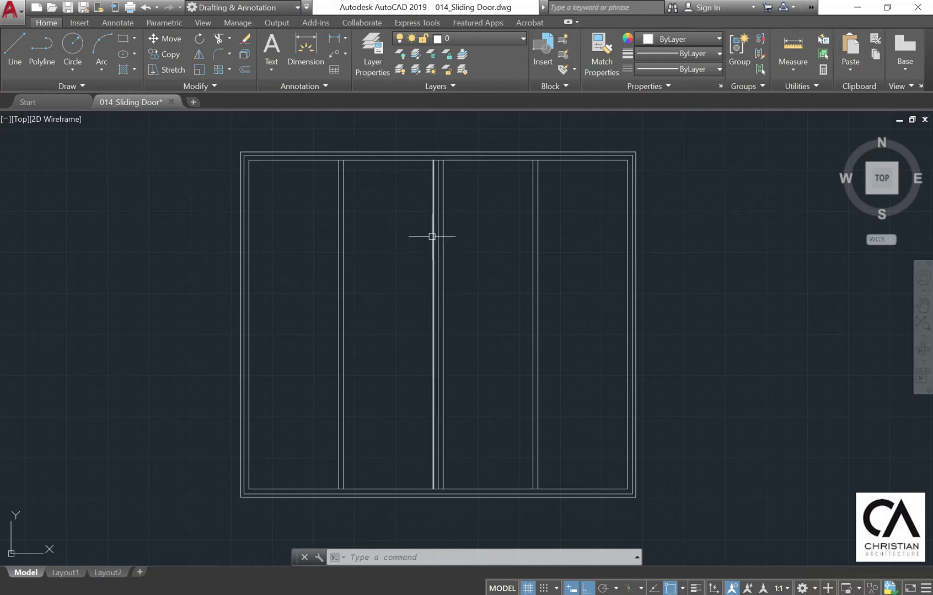
middle_drag(433, 228, 437, 261)
middle_drag(454, 183, 443, 283)
scroll(436, 306, up, 3)
scroll(436, 270, up, 4)
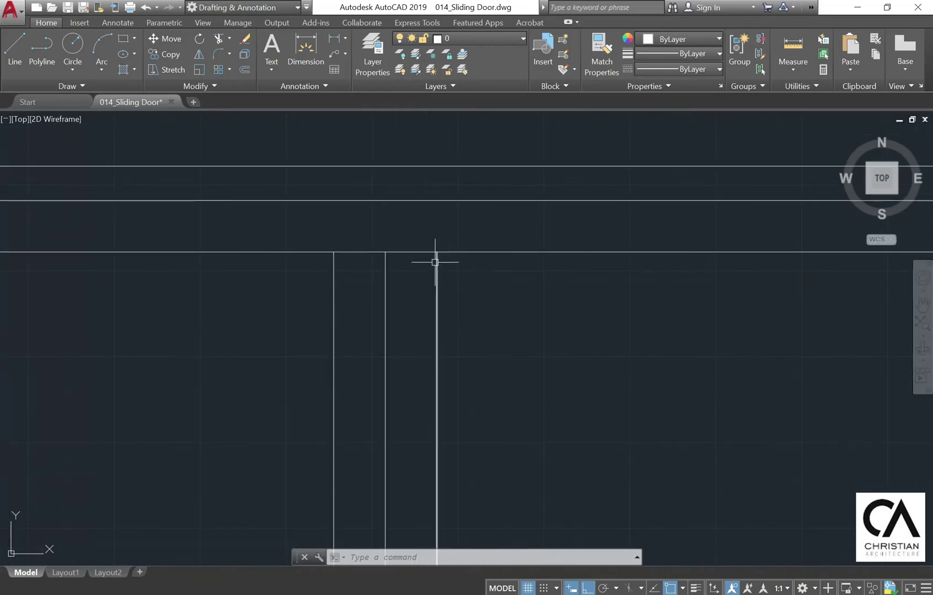
click(217, 40)
click(526, 334)
click(298, 214)
key(Return)
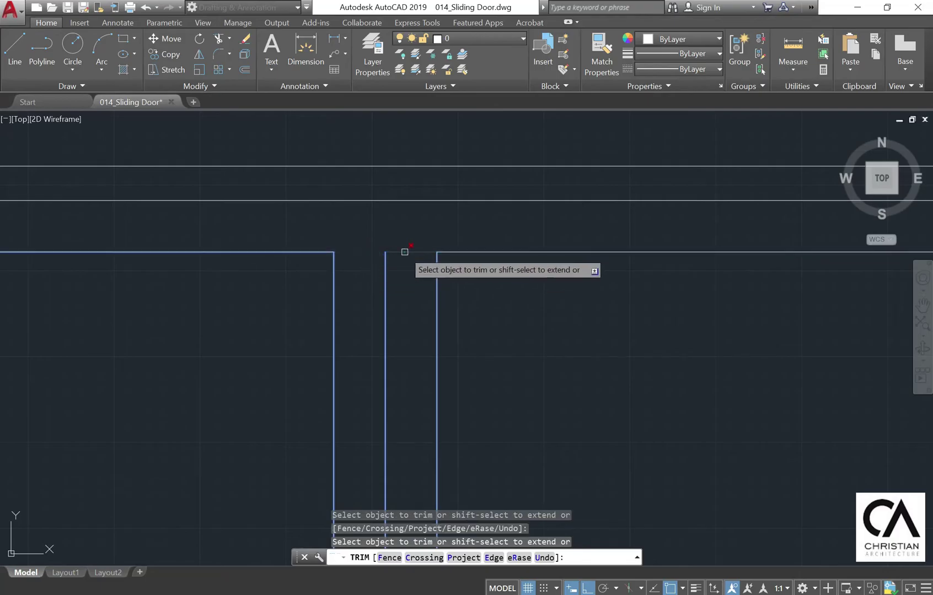
click(404, 251)
key(Escape)
Stretch the upper end of the middle centre stile line up to the top edge of the second frame rectangle.
click(393, 268)
key(Escape)
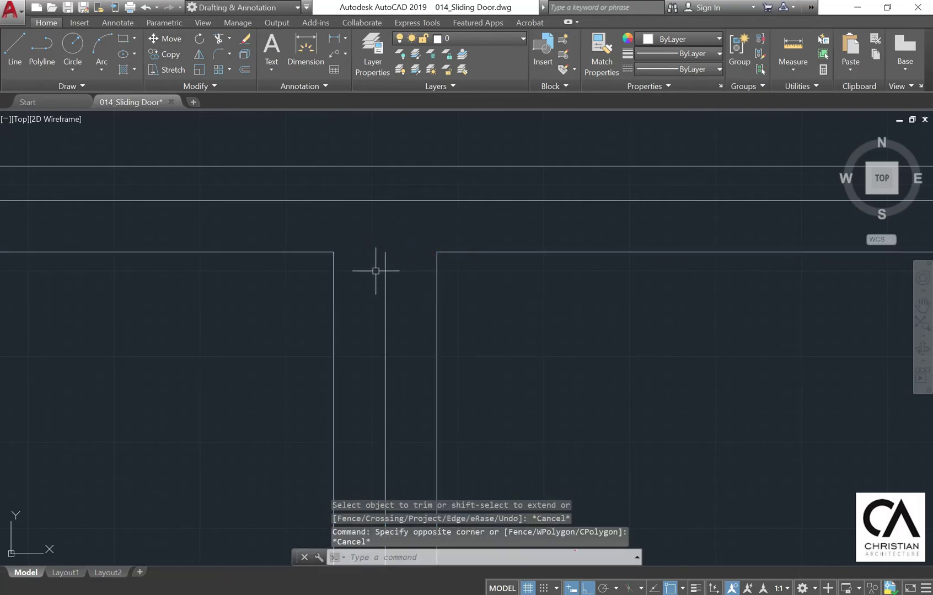
click(387, 271)
click(385, 252)
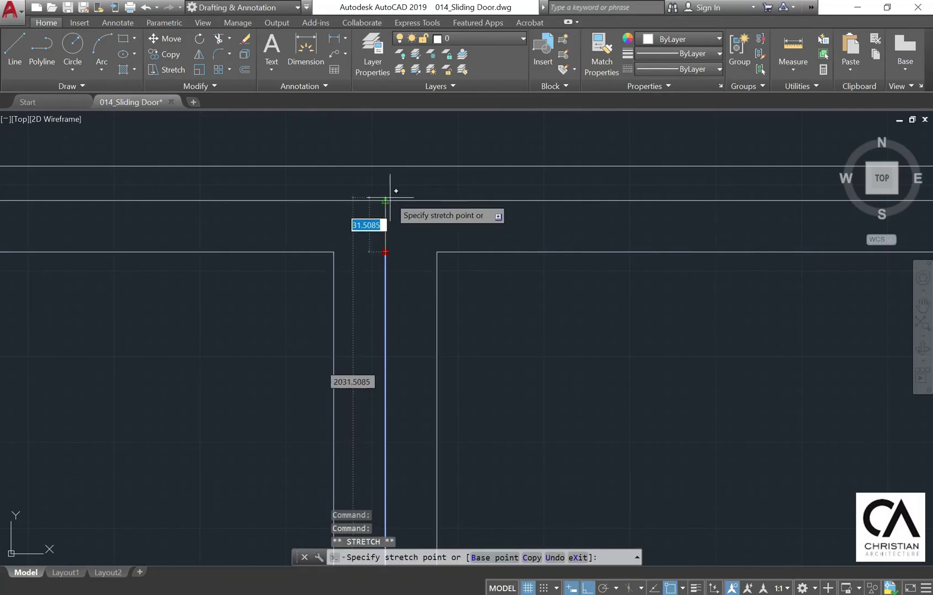
click(385, 200)
key(Escape)
Trim the innermost frame's bottom edge between the three centre stile lines of the elevation.
scroll(418, 219, down, 4)
scroll(419, 294, down, 4)
scroll(396, 298, up, 5)
scroll(414, 364, down, 4)
scroll(384, 339, up, 3)
scroll(384, 339, up, 6)
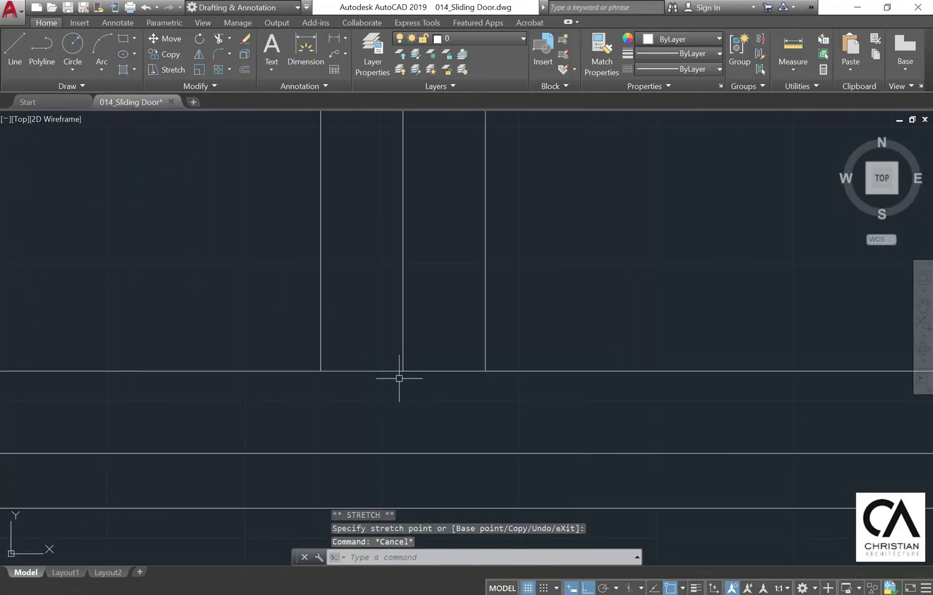
click(221, 41)
click(522, 442)
click(307, 333)
key(Return)
click(366, 374)
click(432, 373)
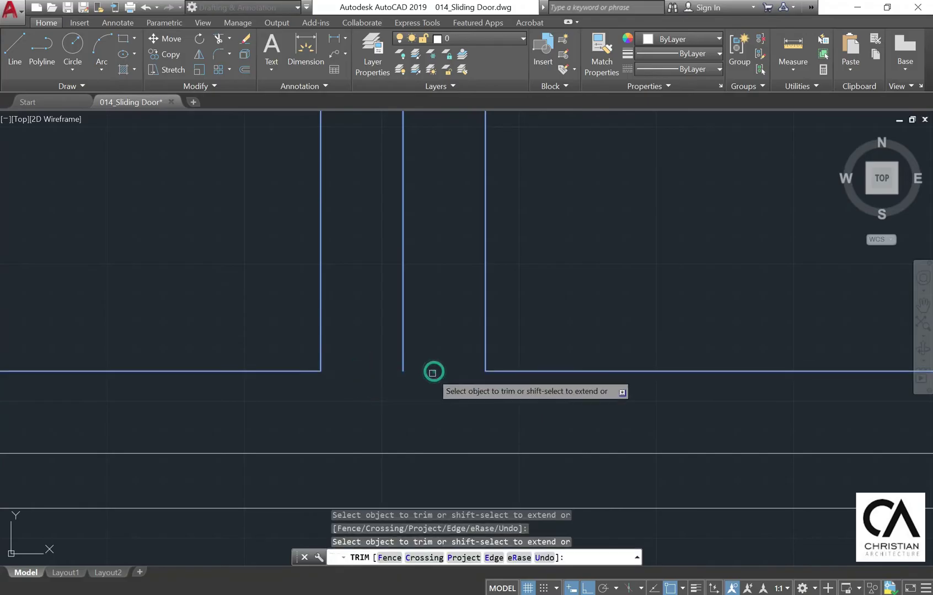
key(Escape)
Stretch the lower end of the middle centre stile line down to the bottom edge of the second frame rectangle.
click(414, 360)
click(381, 309)
click(403, 371)
click(403, 452)
scroll(473, 415, down, 5)
key(Escape)
Trim the innermost frame's bottom edge between the two lines of the left stile.
mouse_move(128, 369)
middle_down()
mouse_move(337, 350)
mouse_move(419, 380)
mouse_move(317, 381)
middle_up()
scroll(417, 377, down, 1)
scroll(383, 404, up, 3)
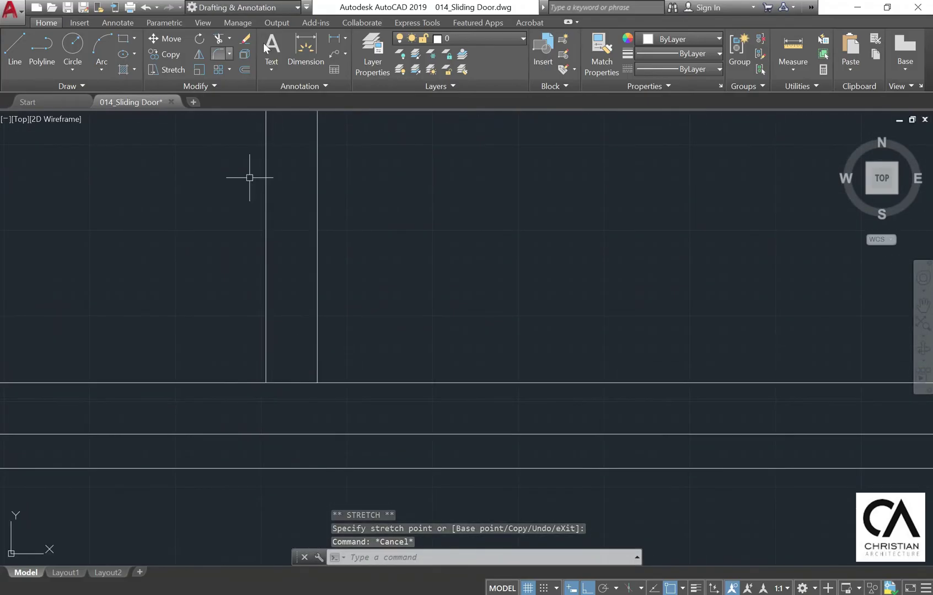
click(296, 46)
click(219, 40)
click(382, 423)
click(240, 343)
key(Return)
click(279, 380)
key(Escape)
Stretch the lower end of the left stile's left line down to the second frame's bottom edge.
middle_drag(388, 369, 446, 366)
click(325, 337)
click(326, 380)
click(325, 432)
Stretch the upper end of the left stile's left line up to the second frame's top edge.
scroll(325, 431, down, 5)
middle_drag(321, 261, 337, 529)
middle_drag(309, 144, 286, 330)
scroll(281, 275, up, 10)
middle_drag(376, 440, 360, 312)
click(309, 424)
key(Escape)
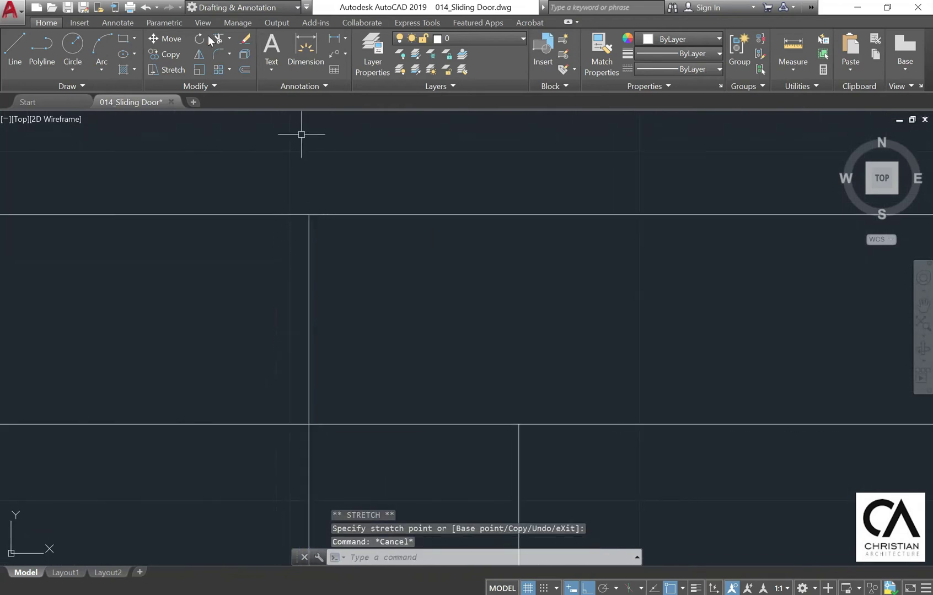
Trim the innermost frame's top edge between the two lines of the left stile.
text(tr)
key(Return)
click(588, 487)
click(224, 346)
key(Return)
click(395, 425)
scroll(375, 386, down, 5)
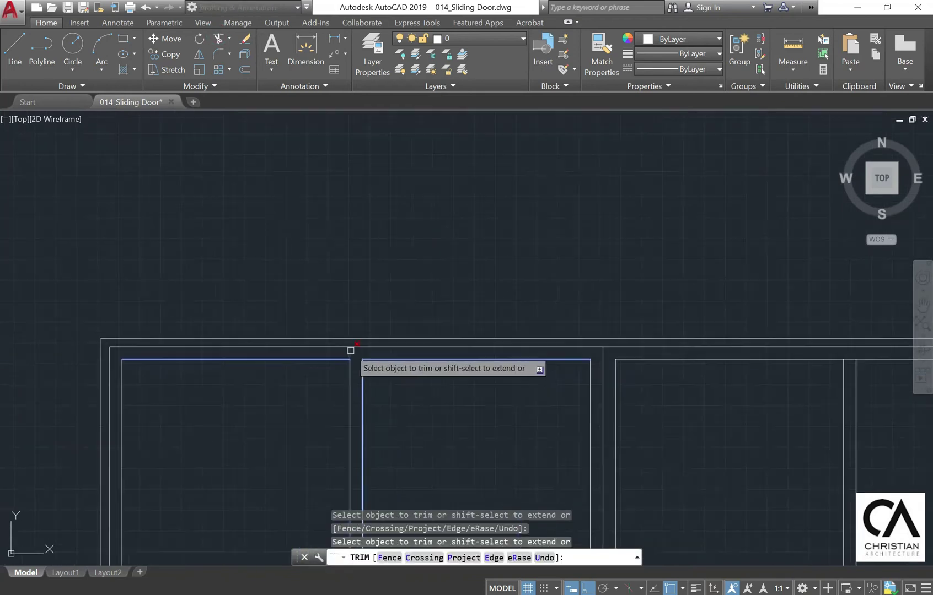
key(Escape)
Trim the innermost frame's top edge between the two lines of the right stile.
scroll(419, 265, up, 4)
scroll(431, 229, up, 5)
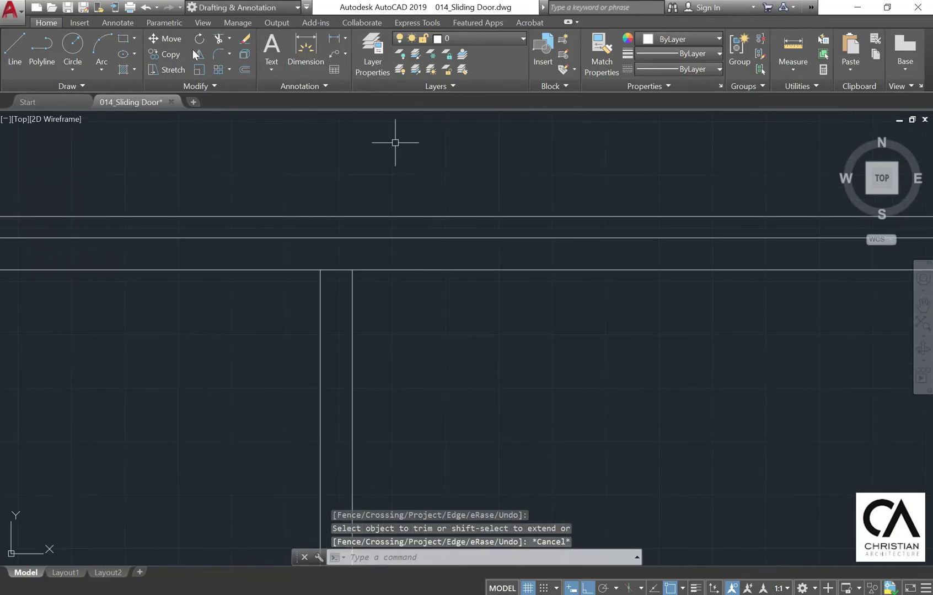
text(tr)
key(Return)
click(377, 316)
click(304, 254)
key(Return)
click(336, 270)
key(Escape)
Stretch the upper end of the right stile's right line up to the second frame's top edge.
click(353, 284)
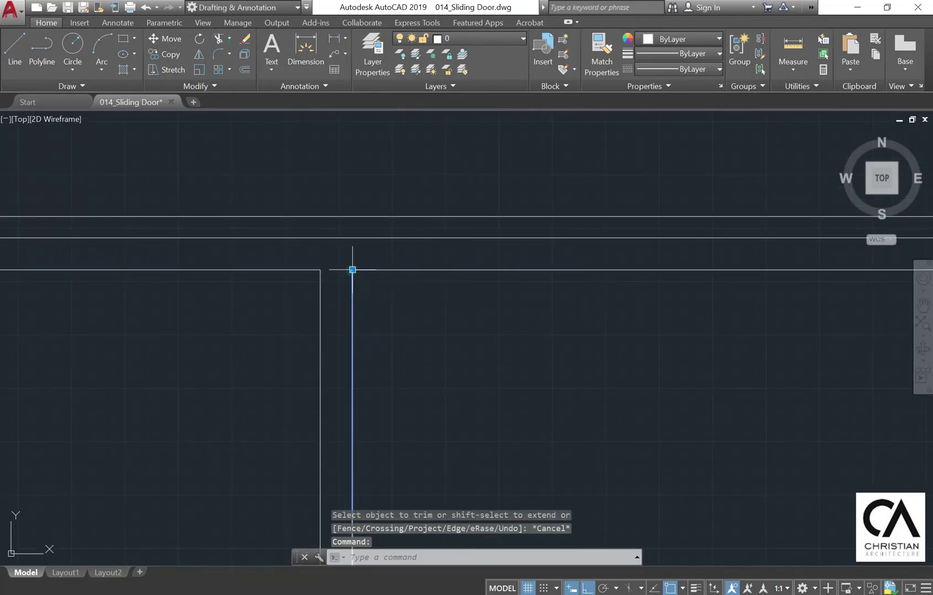
click(352, 271)
click(352, 238)
scroll(352, 234, down, 7)
key(Escape)
Trim the innermost frame's bottom edge between the two lines of the right stile.
scroll(408, 309, up, 4)
scroll(417, 354, down, 3)
scroll(401, 384, up, 7)
click(218, 39)
click(417, 364)
click(354, 312)
key(Return)
click(392, 360)
click(380, 339)
key(Escape)
Stretch the lower end of the right stile's right line down to the second frame's bottom edge.
click(406, 326)
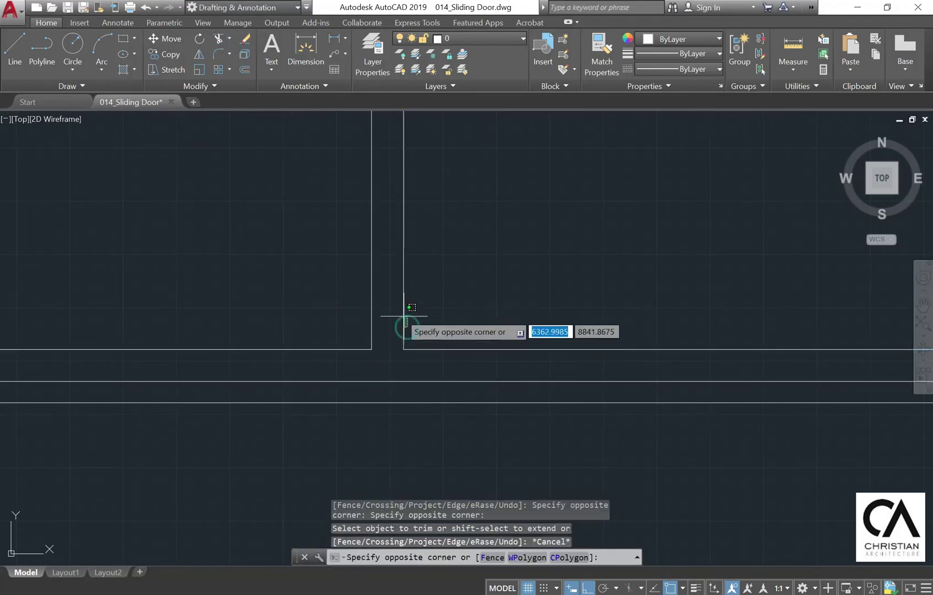
click(386, 295)
click(404, 348)
click(402, 381)
key(Escape)
With ortho off, draw a short diagonal line sloping down to the right near the middle of the second panel from the left.
scroll(353, 312, down, 6)
middle_drag(406, 279, 580, 431)
middle_drag(421, 237, 425, 374)
scroll(430, 347, down, 2)
mouse_move(428, 334)
middle_down()
mouse_move(454, 317)
mouse_move(430, 314)
middle_up()
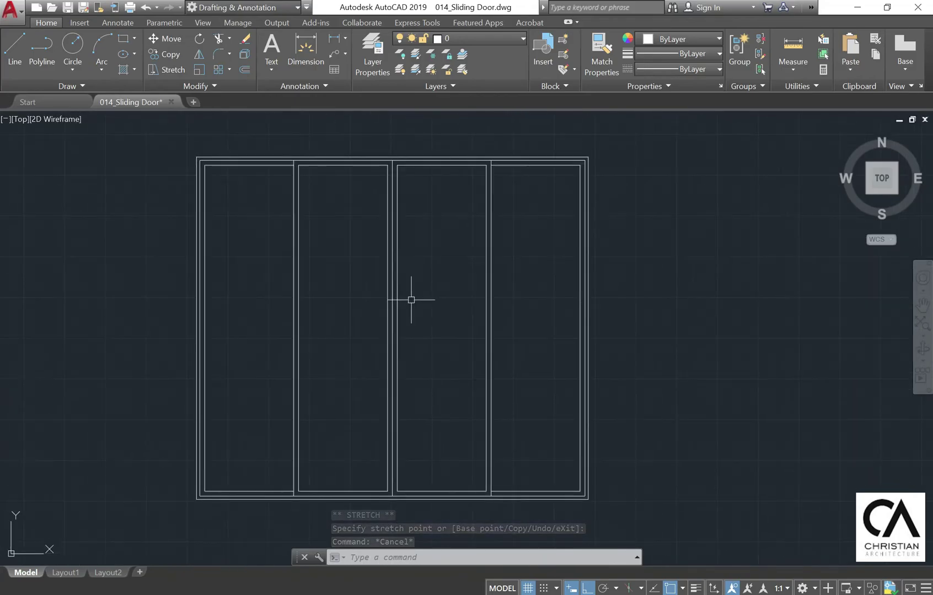
middle_drag(497, 314, 562, 315)
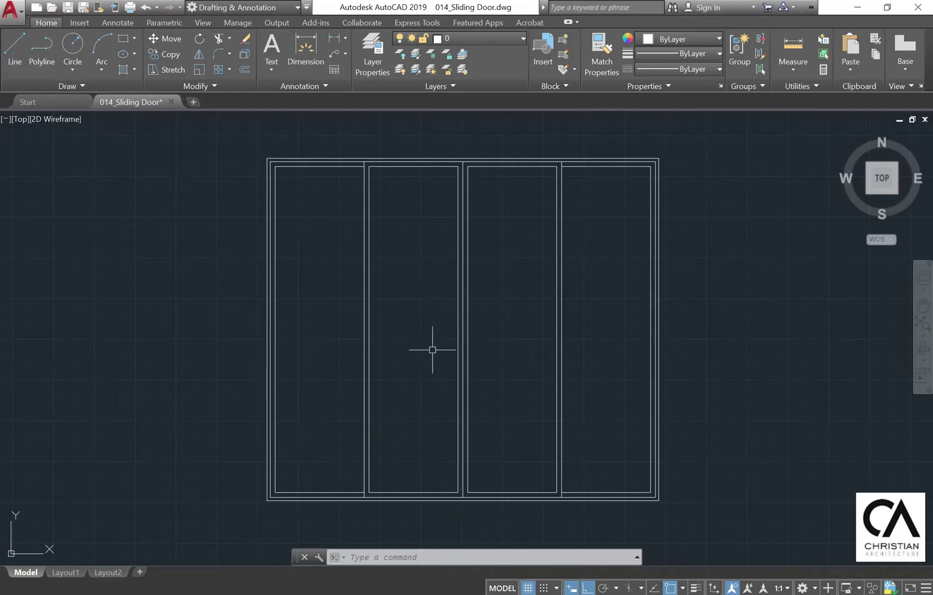
scroll(313, 308, up, 2)
click(15, 49)
middle_drag(479, 372, 387, 314)
scroll(375, 318, up, 2)
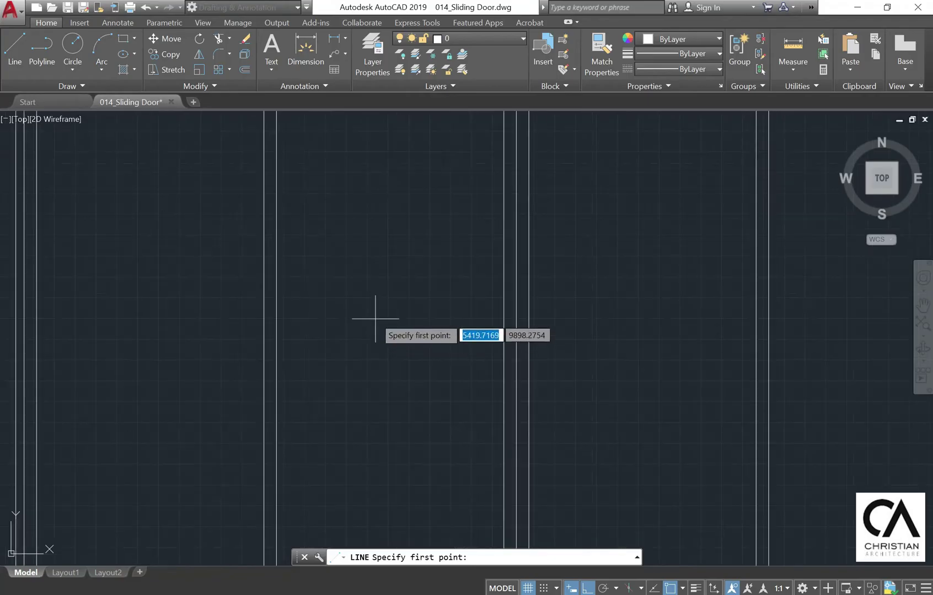
click(371, 304)
key(F8)
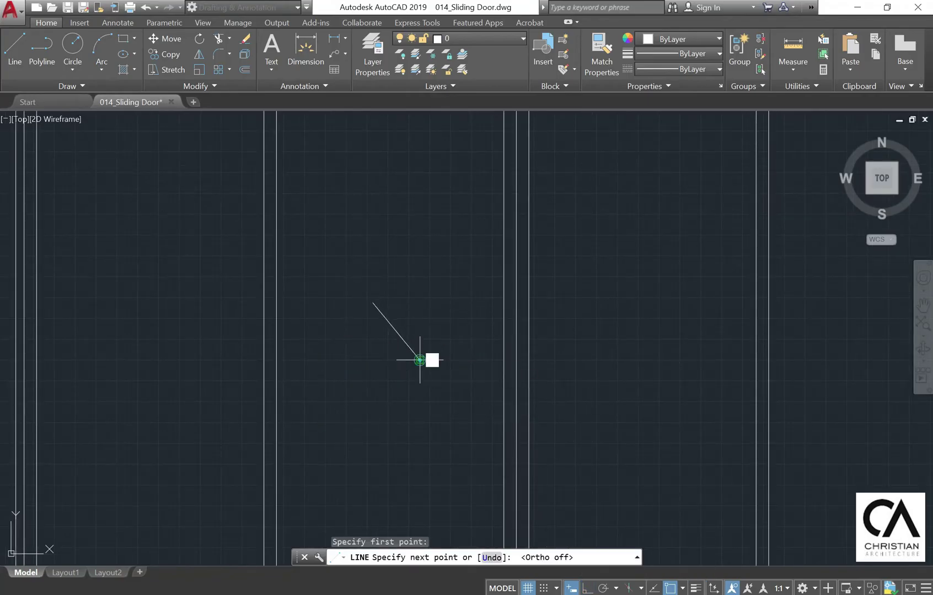
click(419, 360)
key(Escape)
Copy the diagonal line a short distance up and to the right to make a parallel line.
click(165, 53)
click(441, 357)
click(361, 314)
key(Return)
click(375, 334)
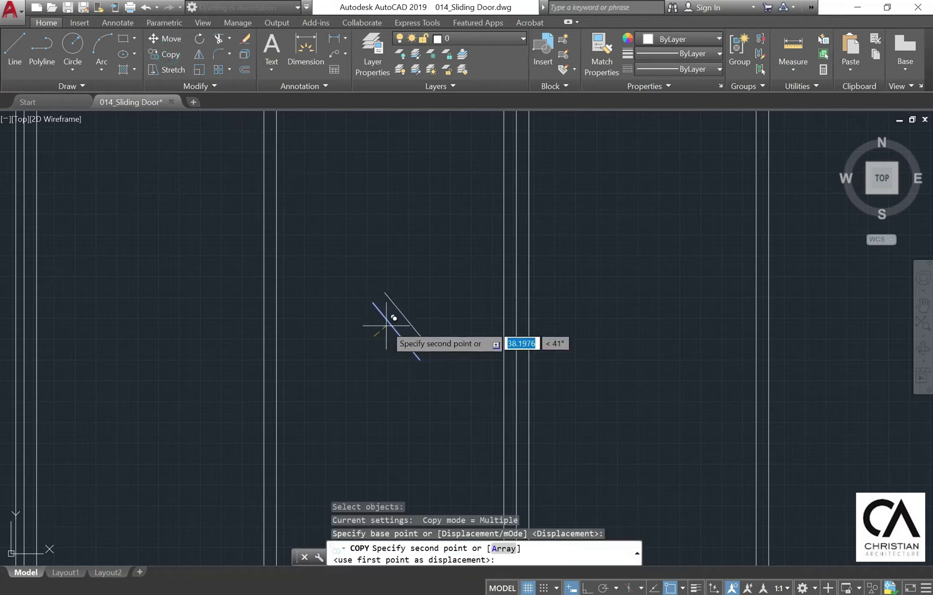
click(396, 317)
key(Escape)
Shorten the copied diagonal line from both ends along its own direction.
scroll(400, 310, up, 3)
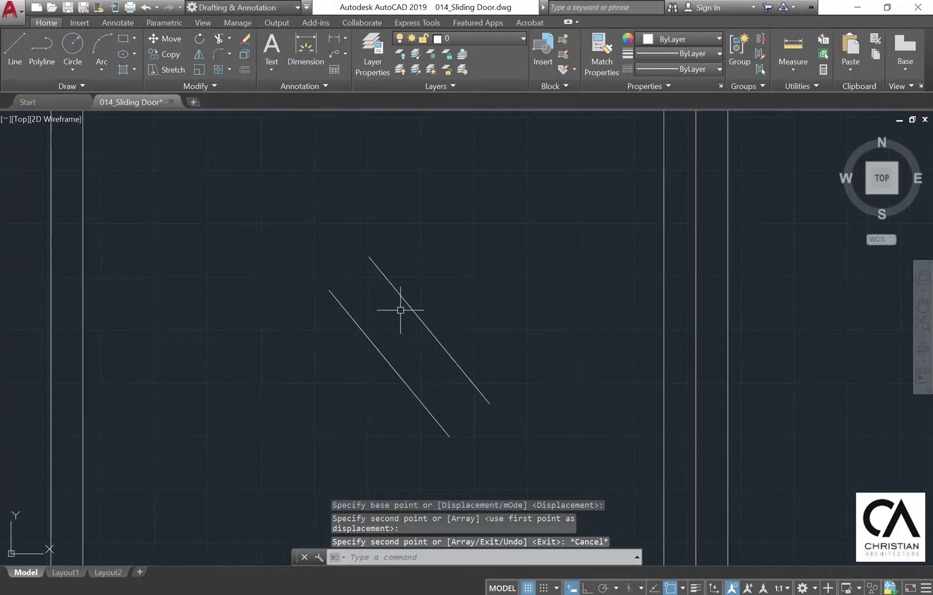
click(404, 303)
click(369, 257)
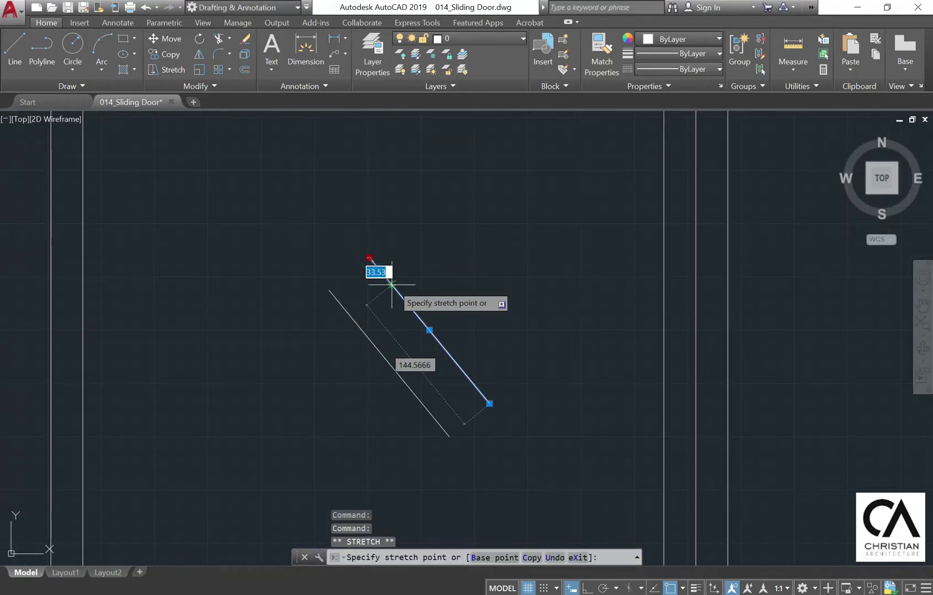
click(487, 403)
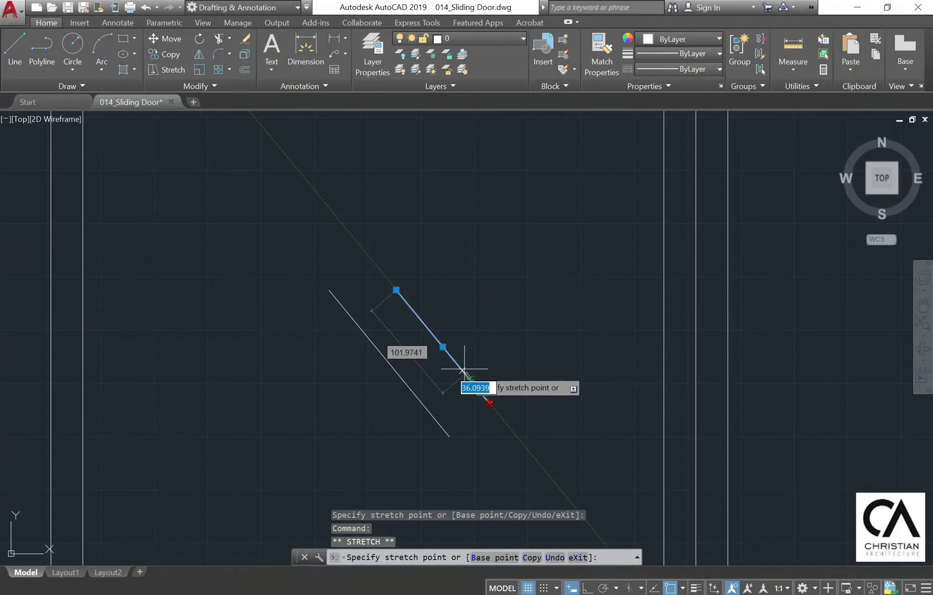
click(463, 369)
key(Escape)
Mirror the shortened diagonal line across the longer diagonal, keeping the source line.
click(198, 54)
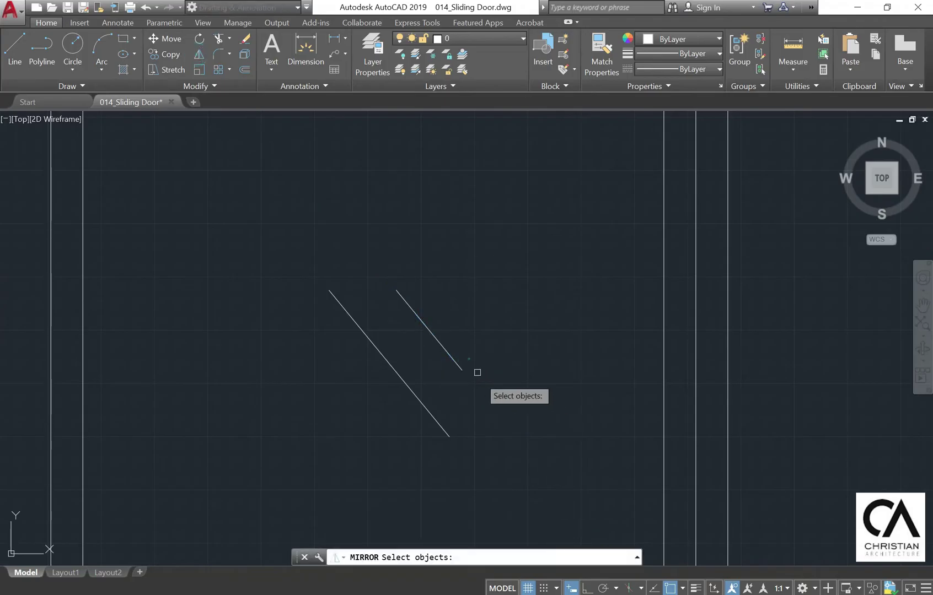
drag(478, 373, 395, 291)
key(Return)
click(329, 290)
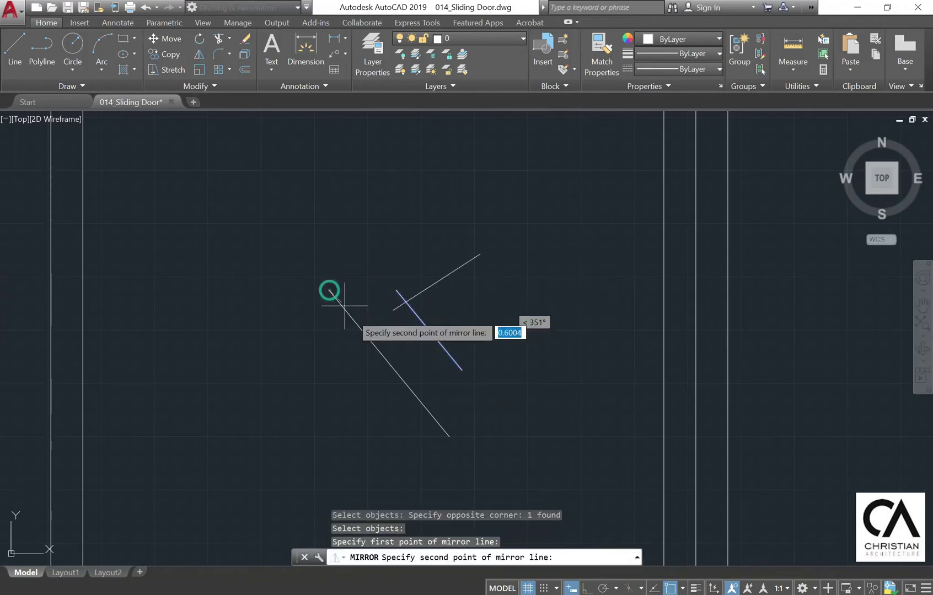
click(450, 436)
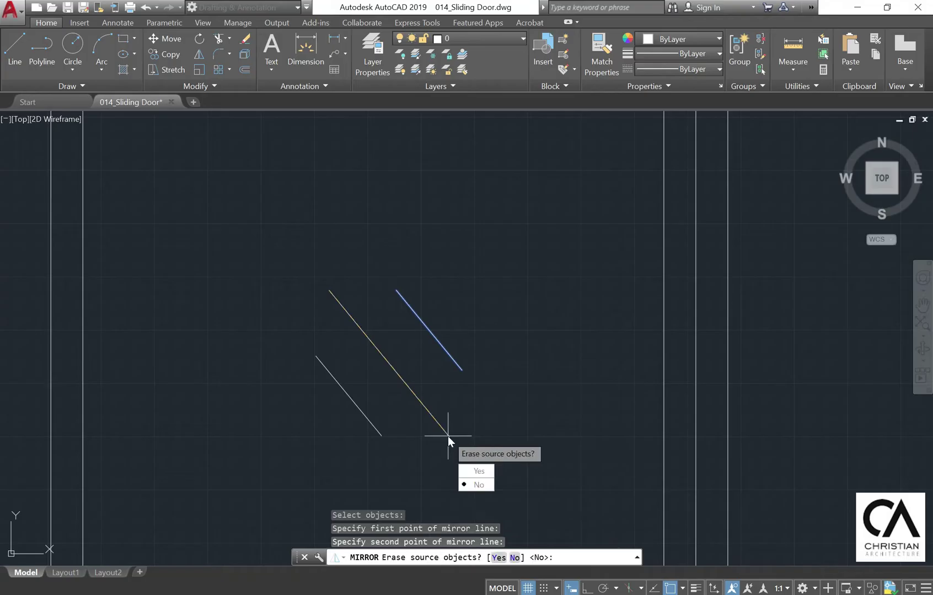
text(n)
key(Return)
key(Escape)
Copy the three-line glass mark into the other three panels, using the lower end of the middle centre stile line as base point.
scroll(353, 258, down, 4)
scroll(386, 248, down, 5)
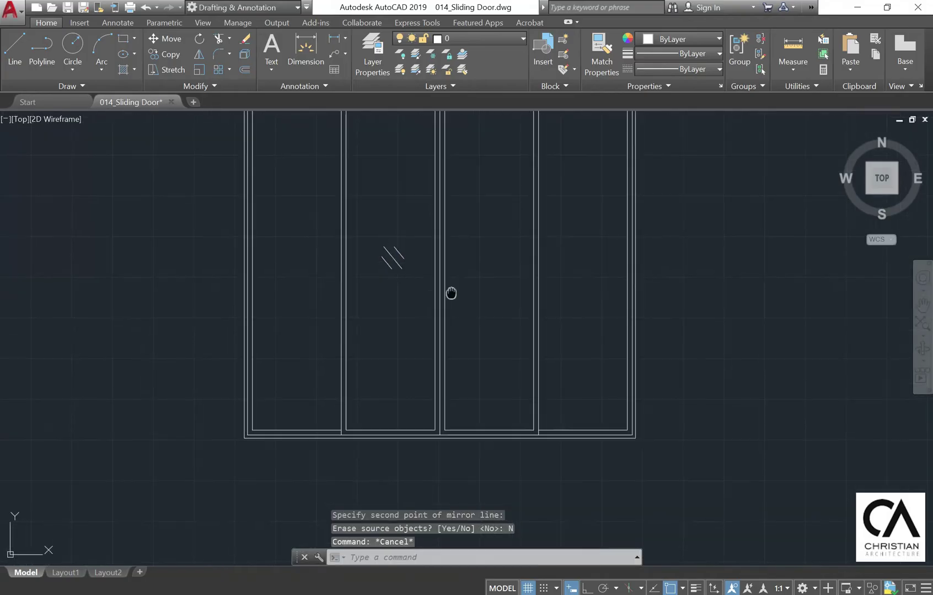
middle_drag(451, 293, 413, 347)
click(168, 44)
click(359, 319)
click(369, 338)
click(314, 262)
click(172, 54)
click(340, 280)
key(Return)
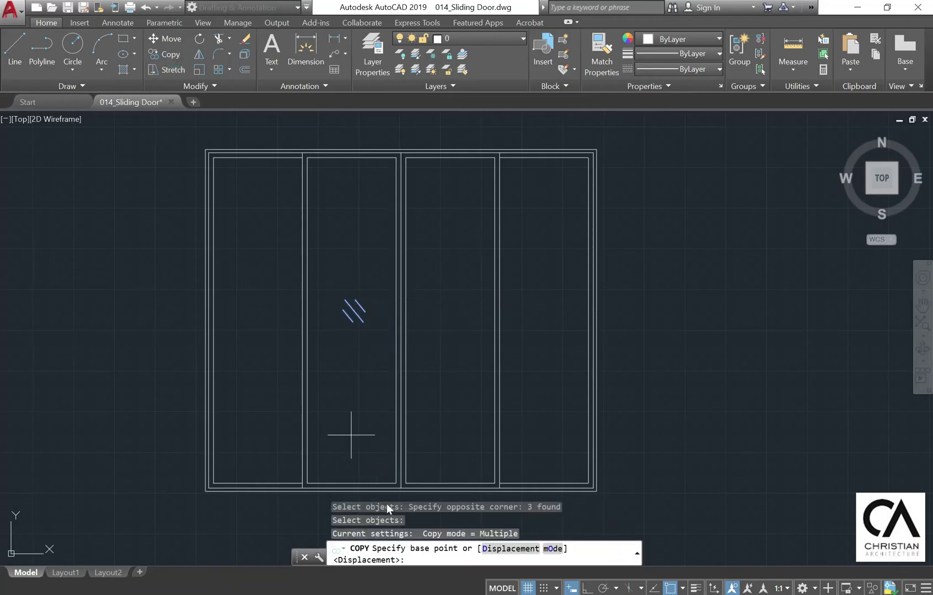
click(401, 488)
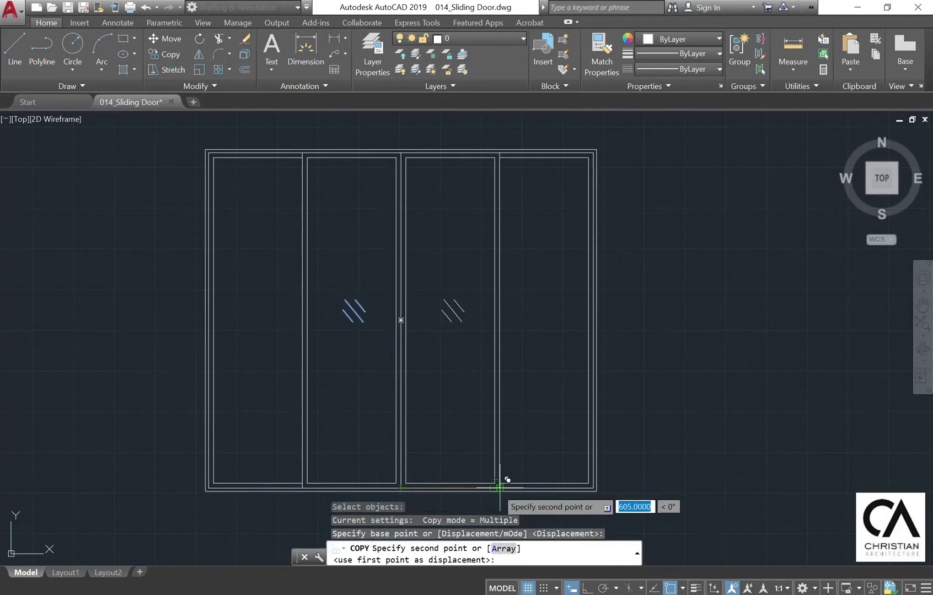
click(500, 488)
click(593, 487)
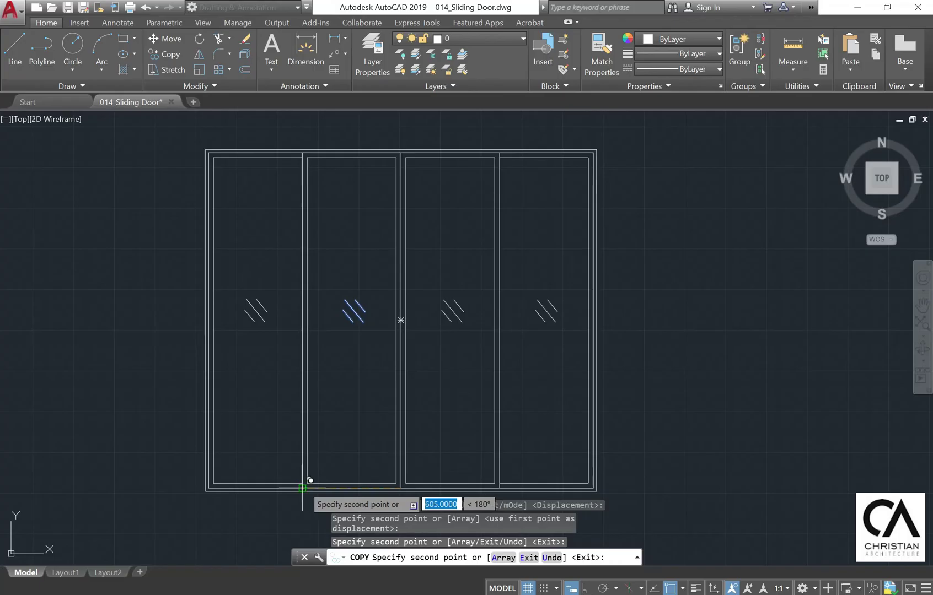
click(302, 487)
key(Escape)
Change the colour of the glass marks in all four panels to grey.
click(268, 340)
click(247, 297)
click(367, 334)
click(348, 300)
click(467, 342)
click(459, 288)
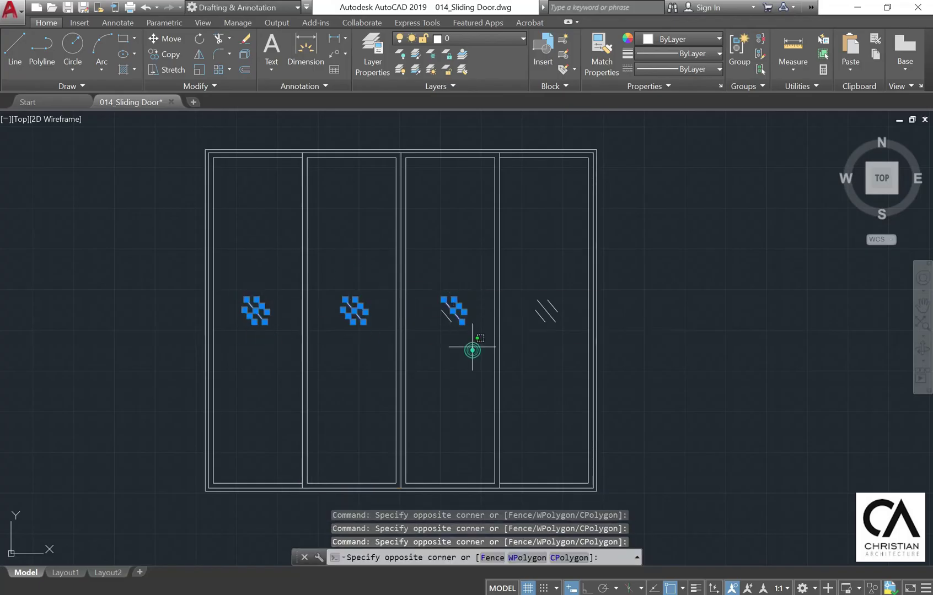
click(557, 340)
click(534, 293)
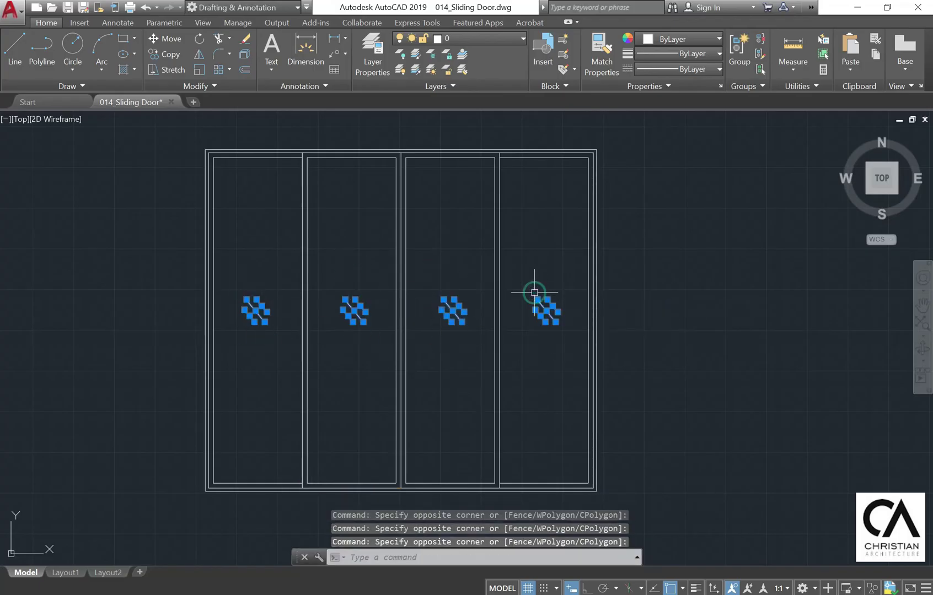
click(675, 38)
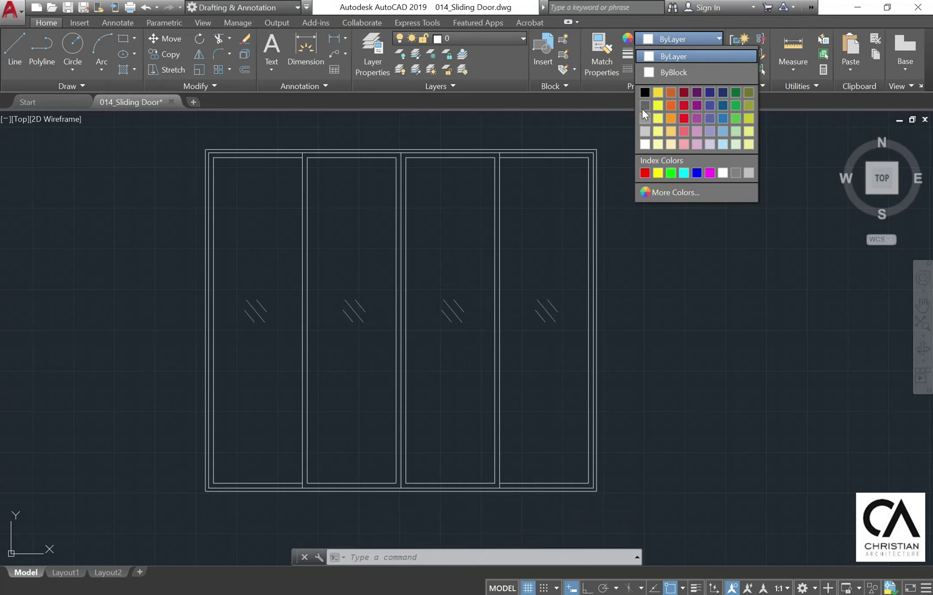
key(Escape)
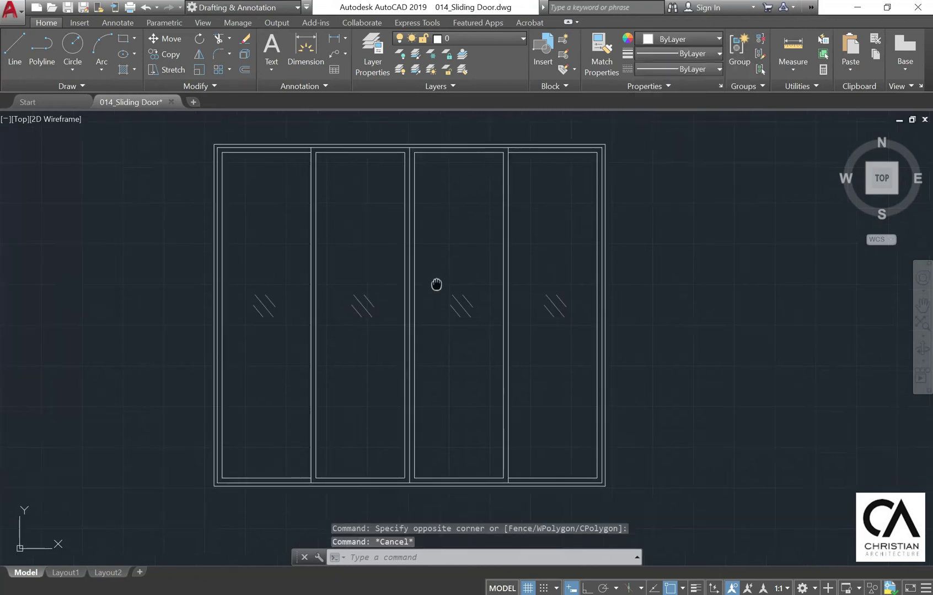
Draw a left-pointing half arrow below the second panel's glass mark, with a horizontal shaft and a short oblique barb underneath.
click(15, 48)
scroll(401, 327, up, 3)
scroll(359, 265, up, 4)
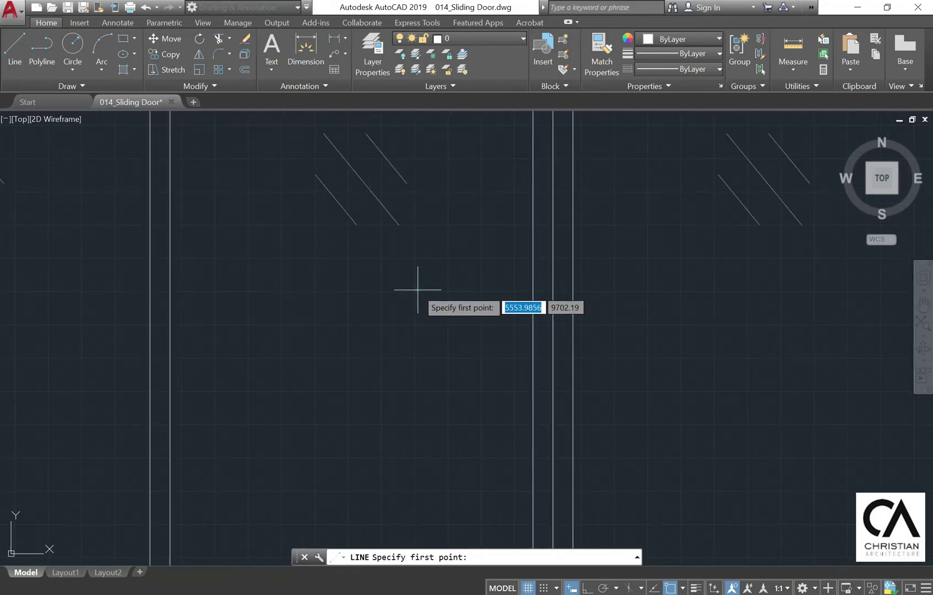
click(417, 289)
click(587, 588)
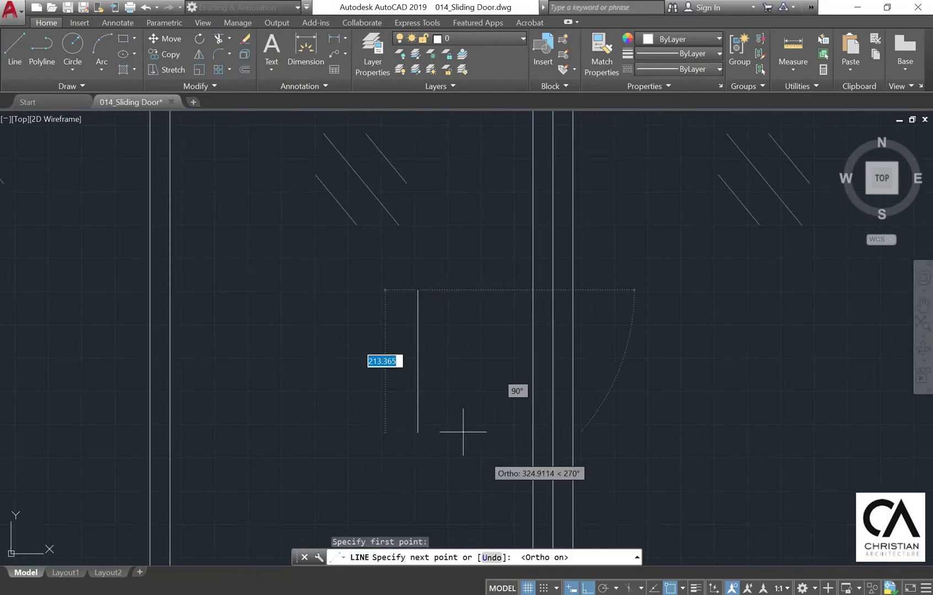
click(307, 295)
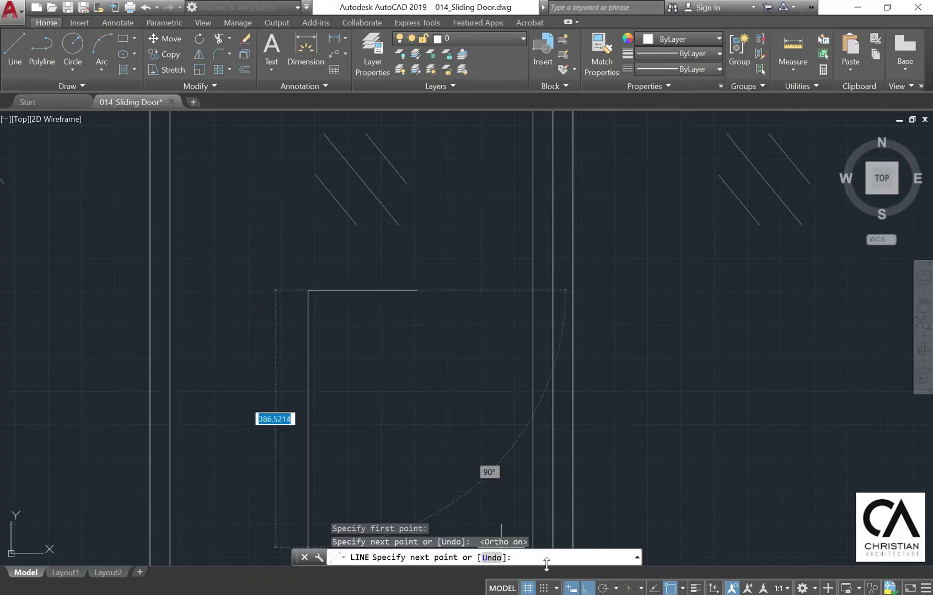
click(587, 588)
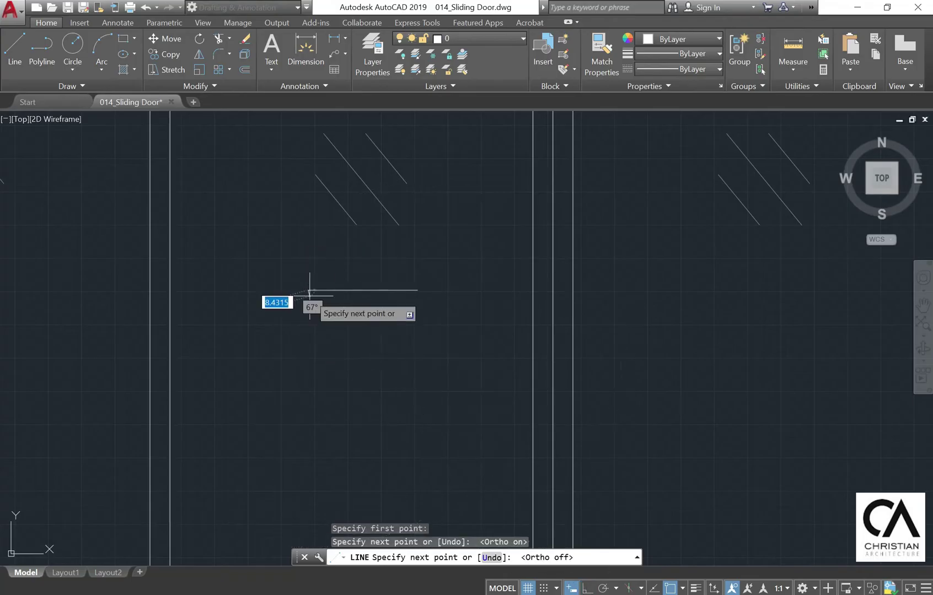
click(338, 309)
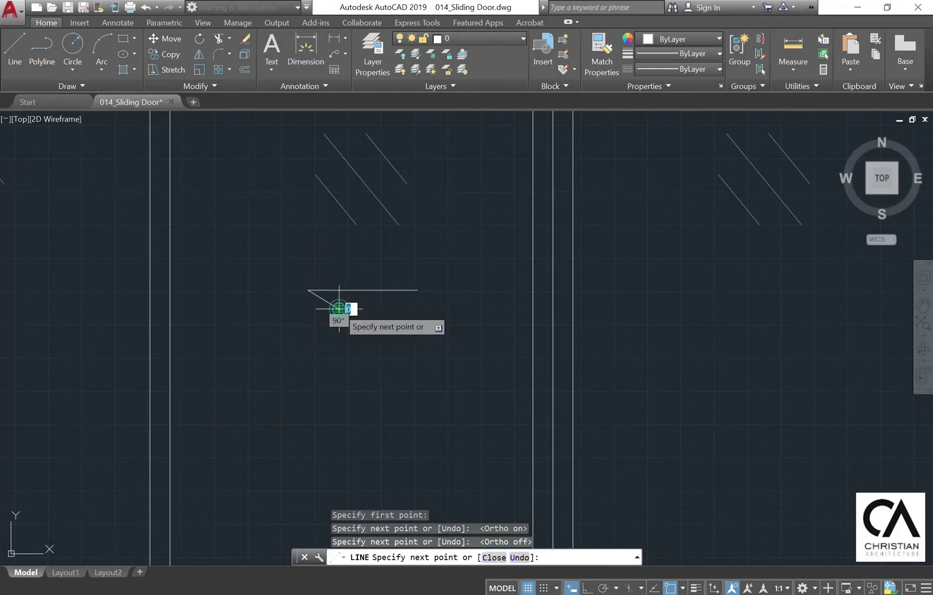
key(Escape)
Mirror the half arrow in the second panel across the door's vertical centre line, keeping the source arrow.
middle_drag(396, 298, 351, 326)
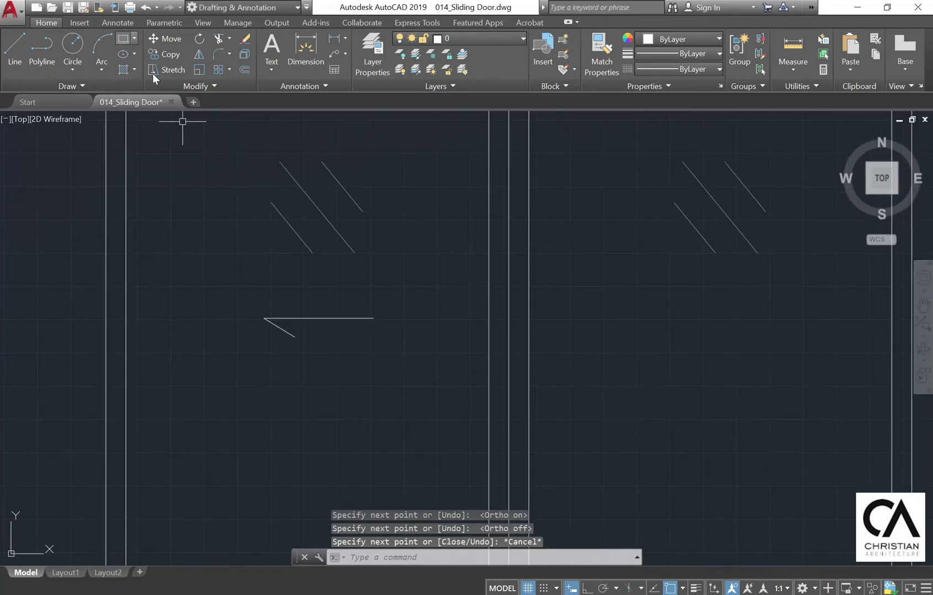
click(199, 54)
click(412, 389)
click(187, 274)
key(Return)
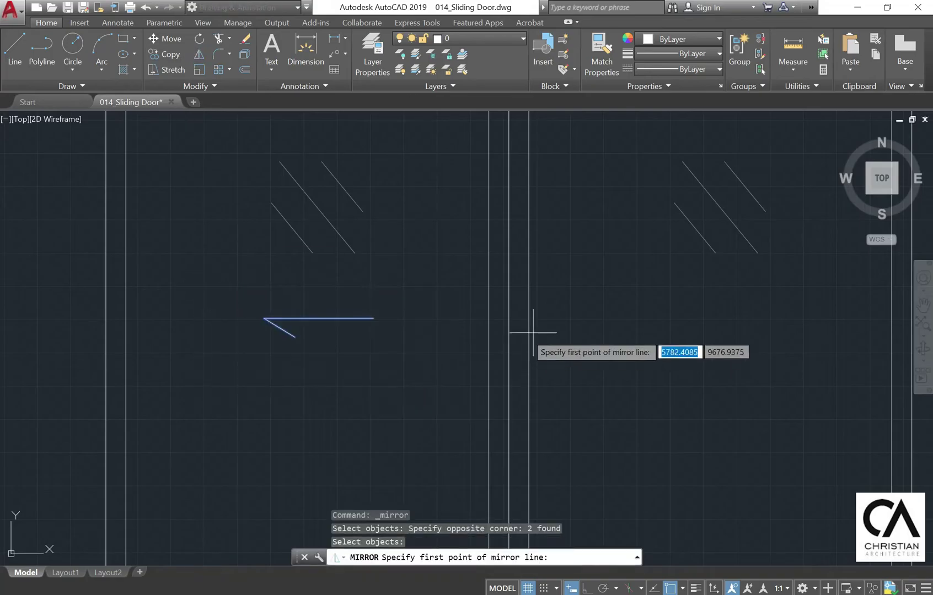
click(508, 395)
scroll(514, 408, down, 3)
scroll(514, 408, up, 2)
middle_drag(522, 381, 522, 343)
scroll(522, 343, up, 5)
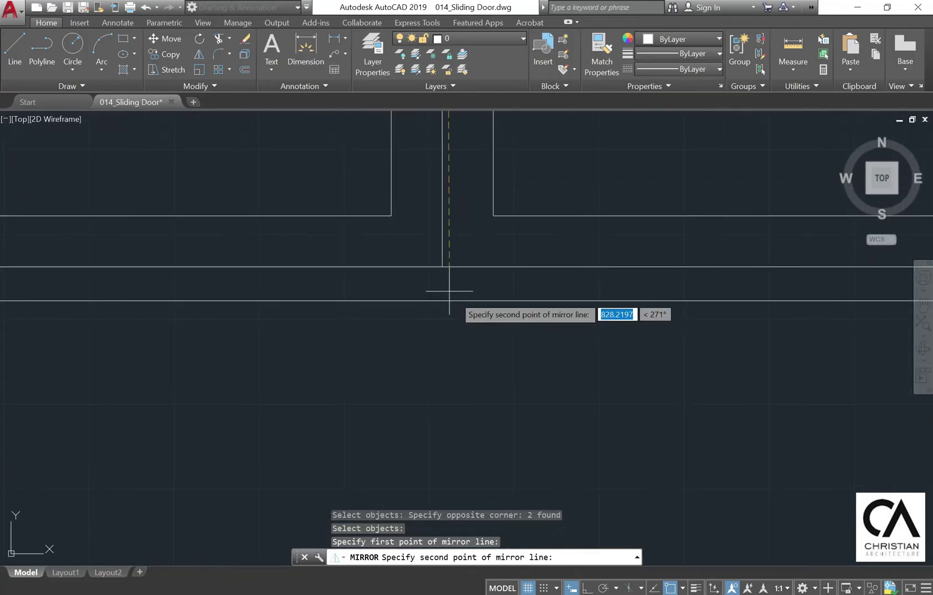
click(443, 269)
scroll(443, 280, down, 2)
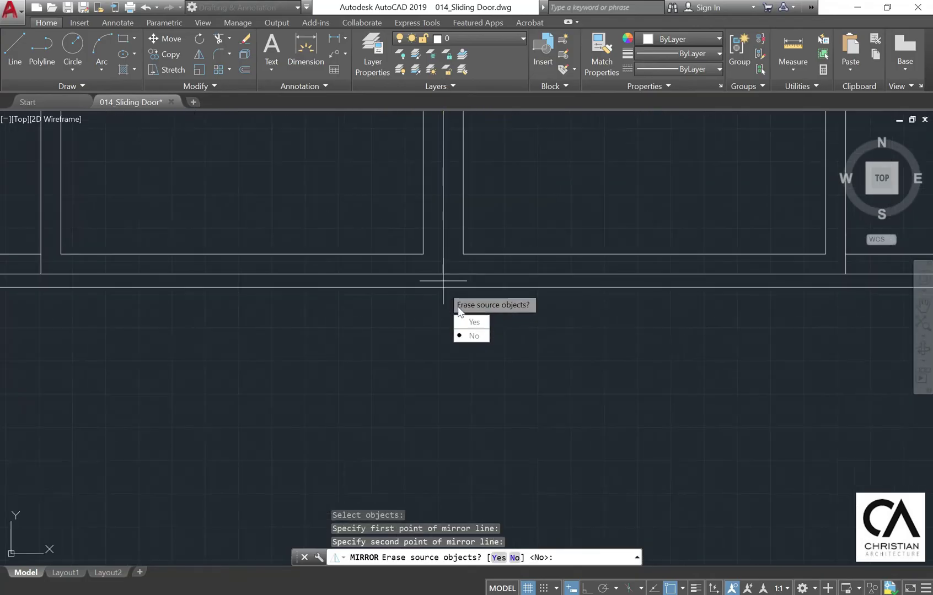
click(468, 336)
scroll(419, 307, down, 5)
mouse_move(442, 223)
middle_down()
mouse_move(429, 267)
mouse_move(458, 302)
mouse_move(469, 224)
middle_up()
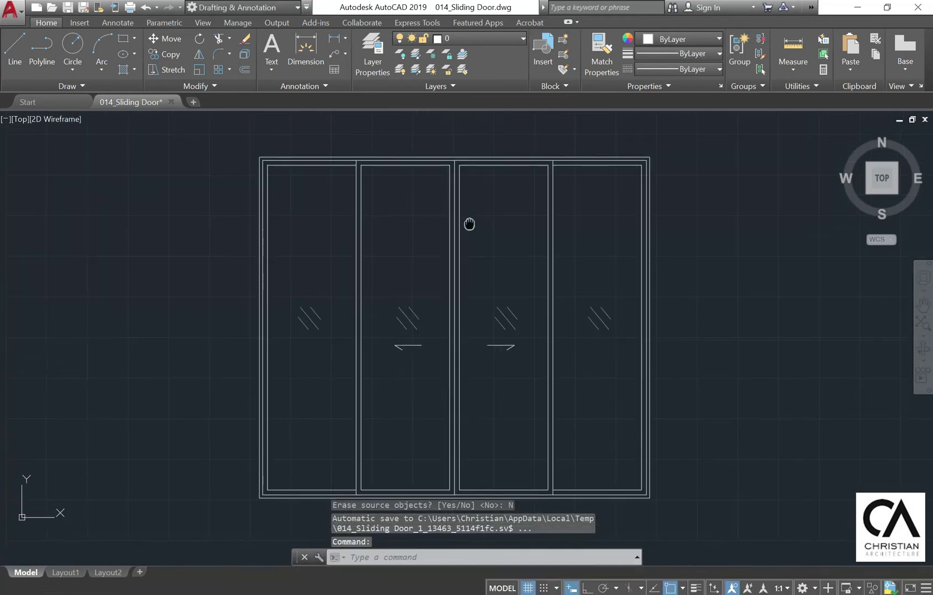
Dimension the elevation's overall width above the frame and its overall height along the right side.
click(307, 53)
click(260, 158)
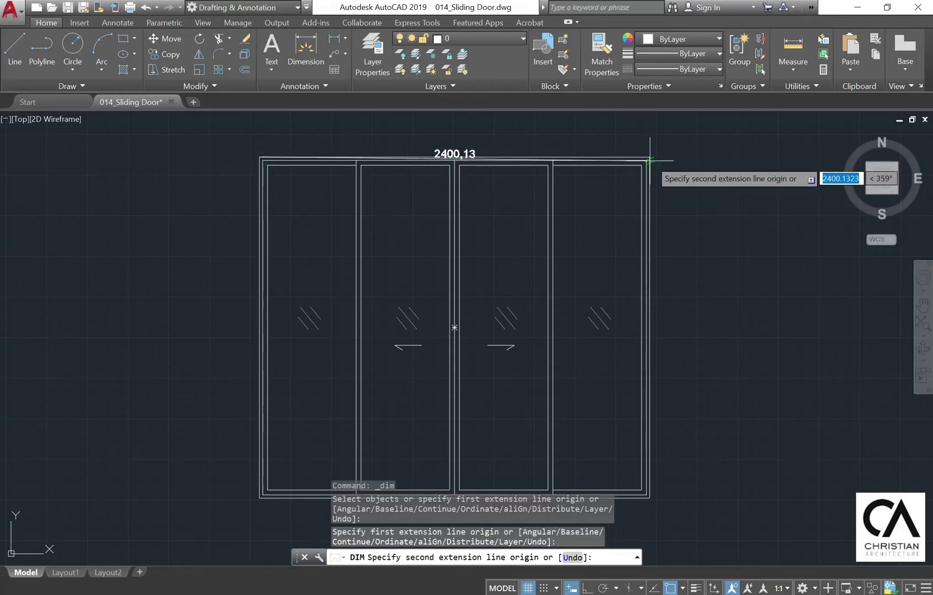
click(649, 158)
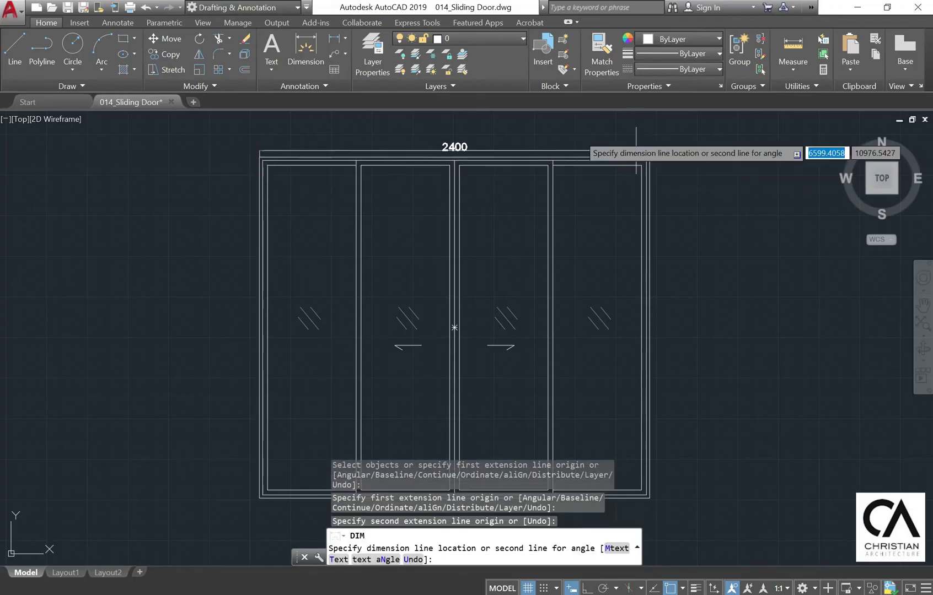
click(497, 137)
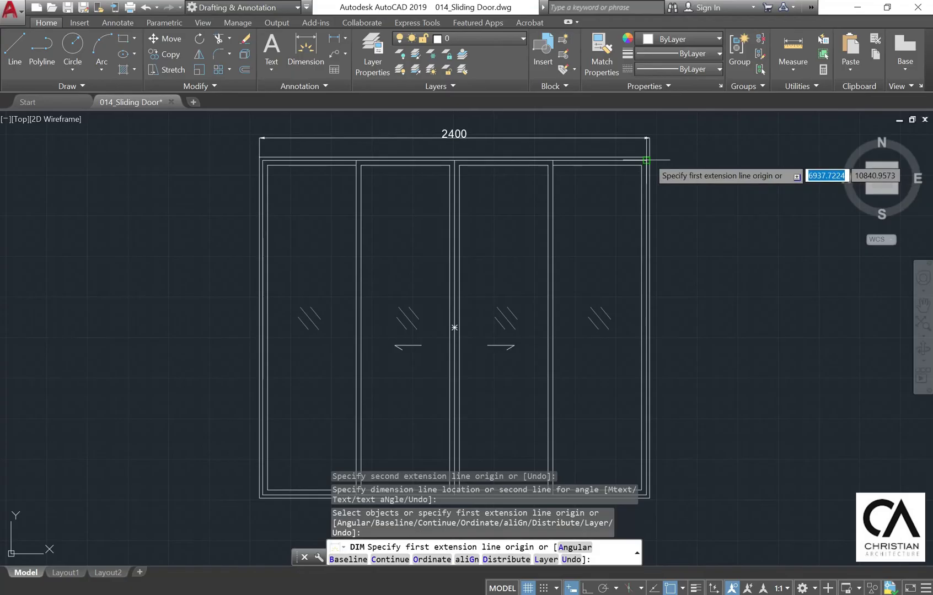
click(647, 159)
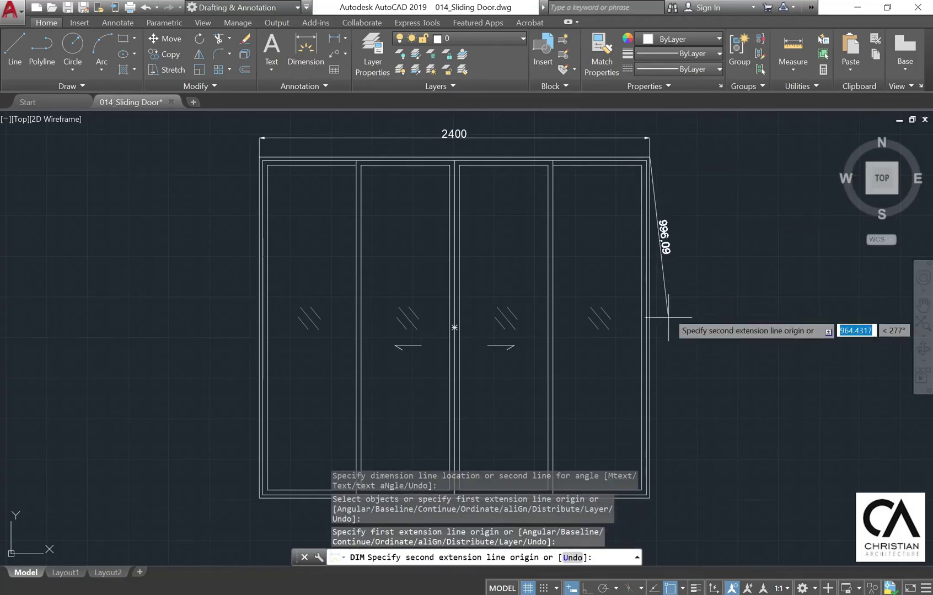
click(649, 497)
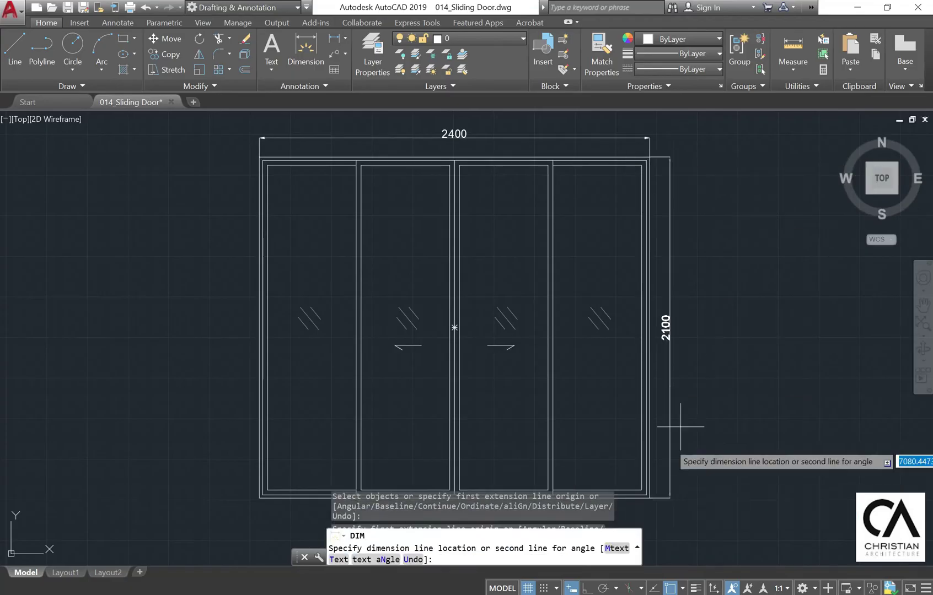
click(677, 383)
key(Escape)
Dimension the left jamb's thickness above the plan and the frame's overall depth on its left side.
scroll(461, 229, down, 5)
scroll(461, 230, up, 8)
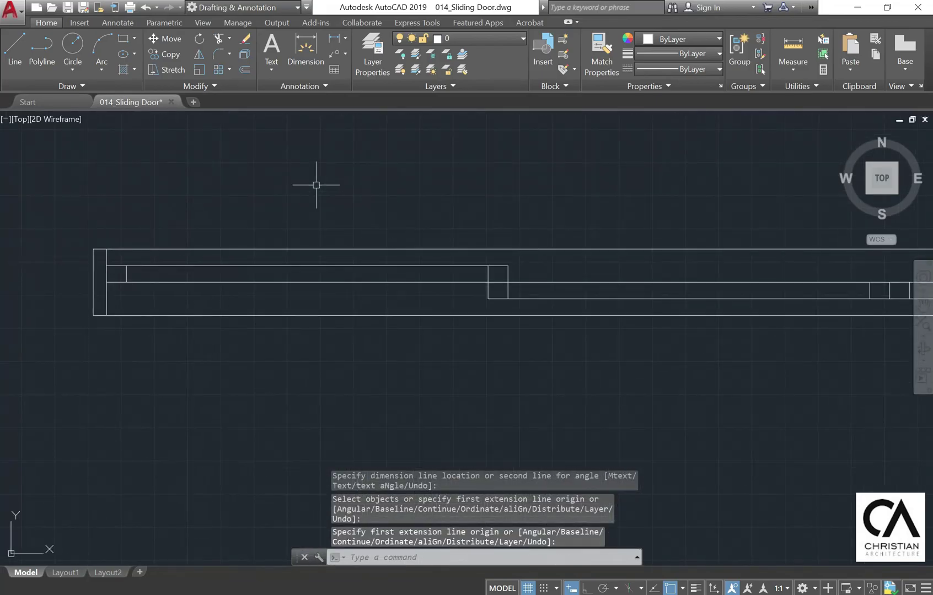
click(306, 55)
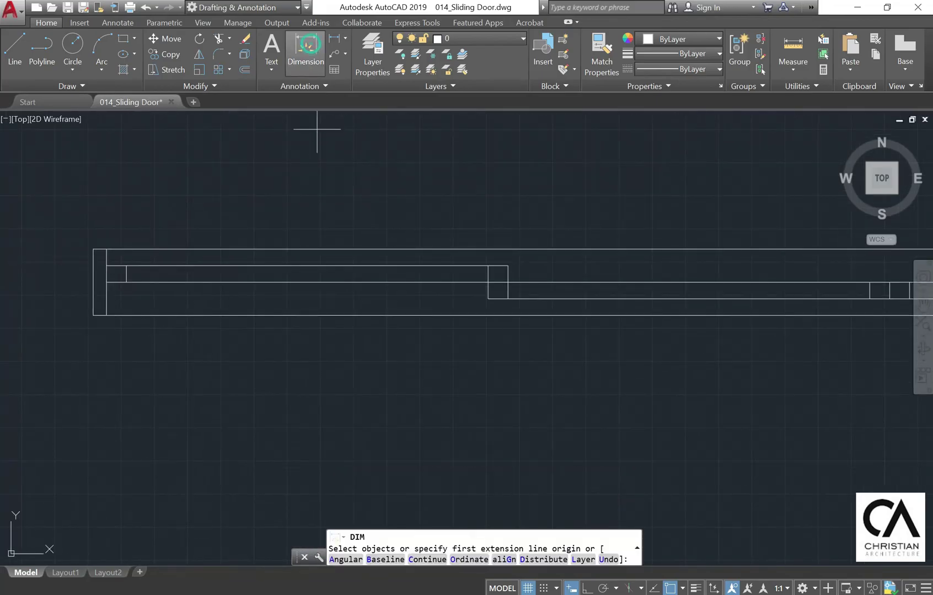
click(106, 249)
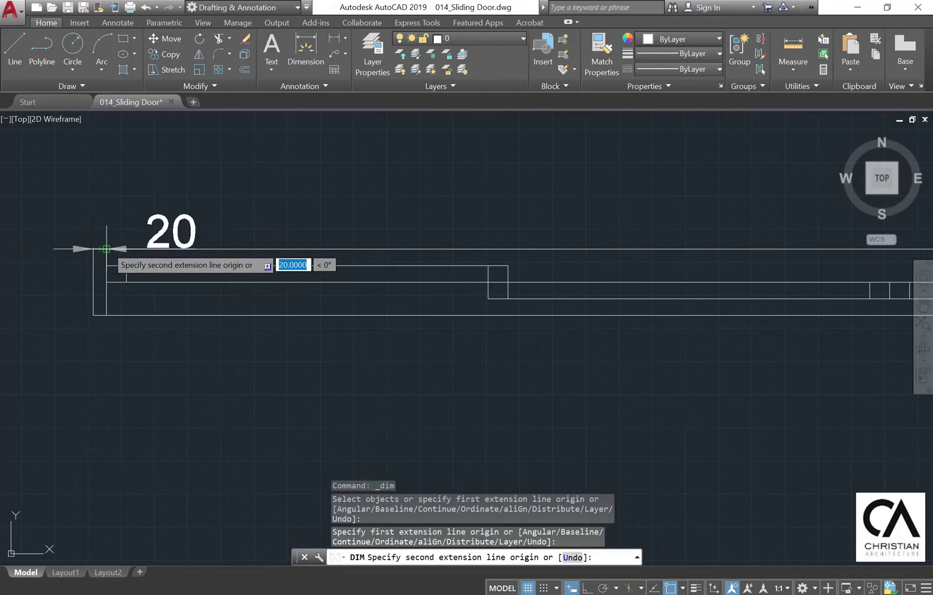
click(107, 249)
click(107, 166)
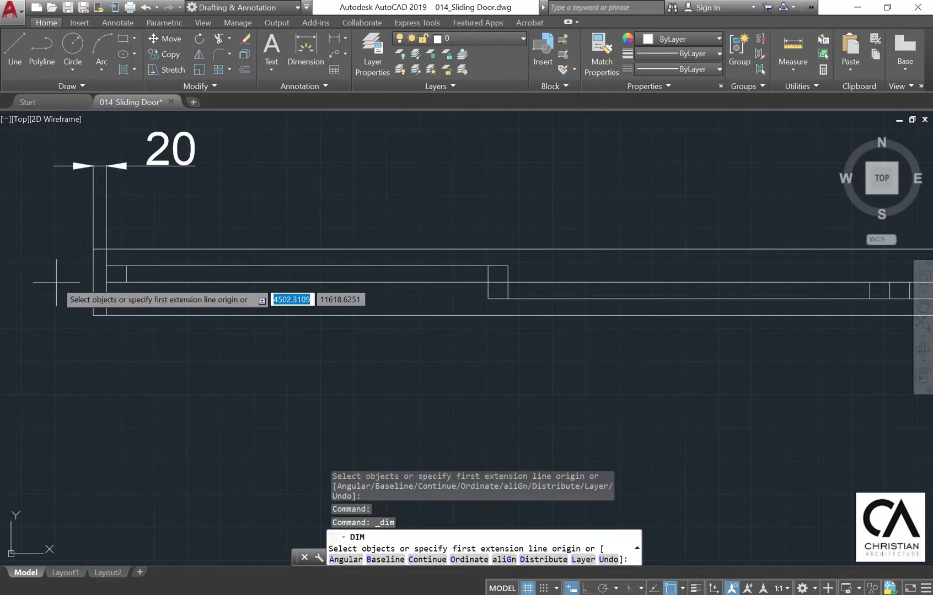
key(Return)
click(93, 249)
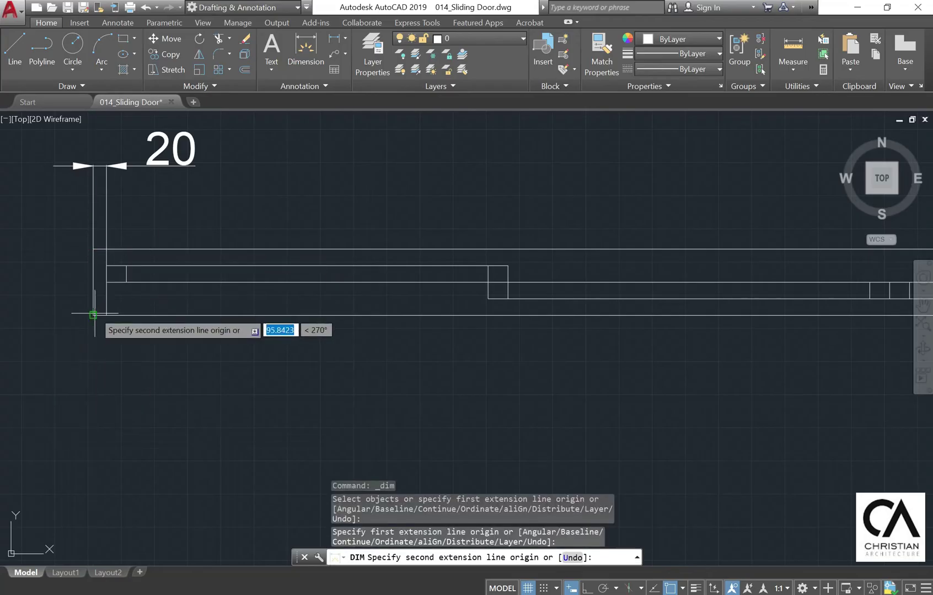
click(93, 315)
click(48, 314)
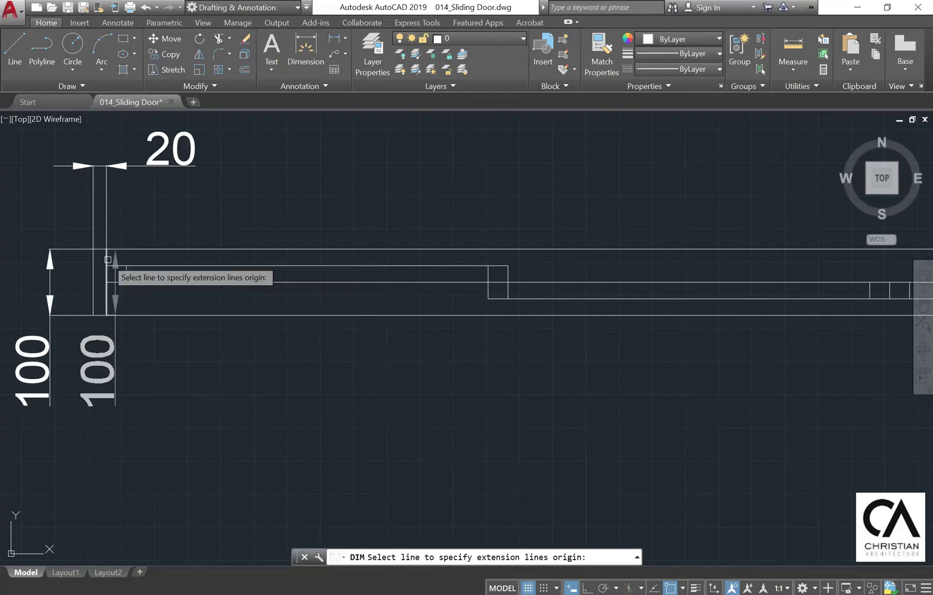
Dimension the first panel's left stile width above the plan and the panel's full length below it.
key(Return)
click(106, 266)
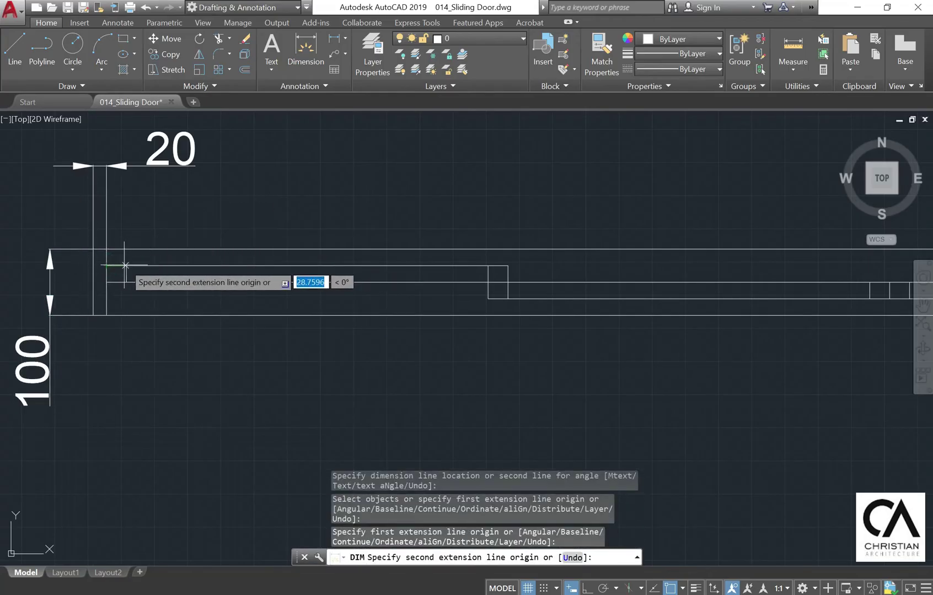
click(126, 266)
click(166, 204)
key(Return)
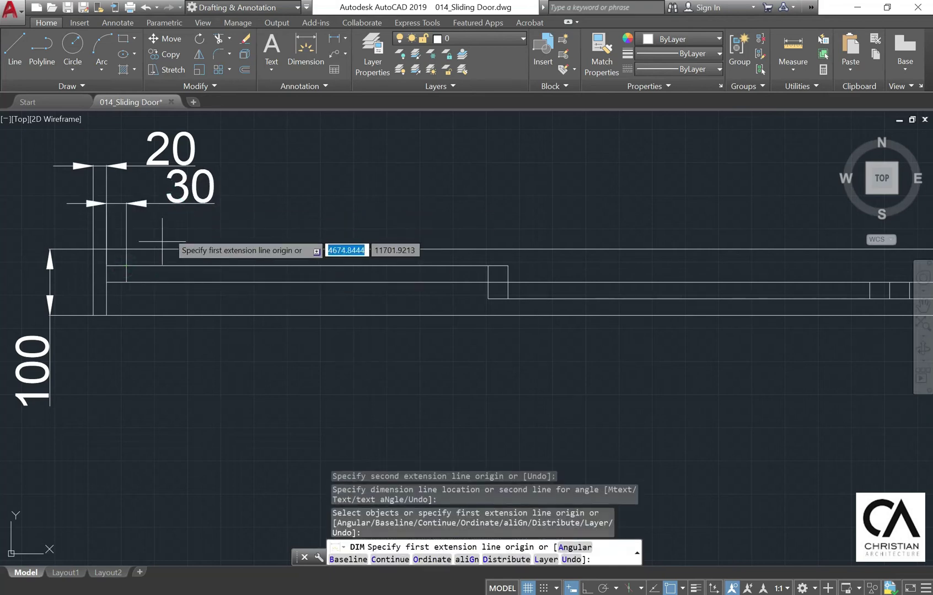
click(107, 265)
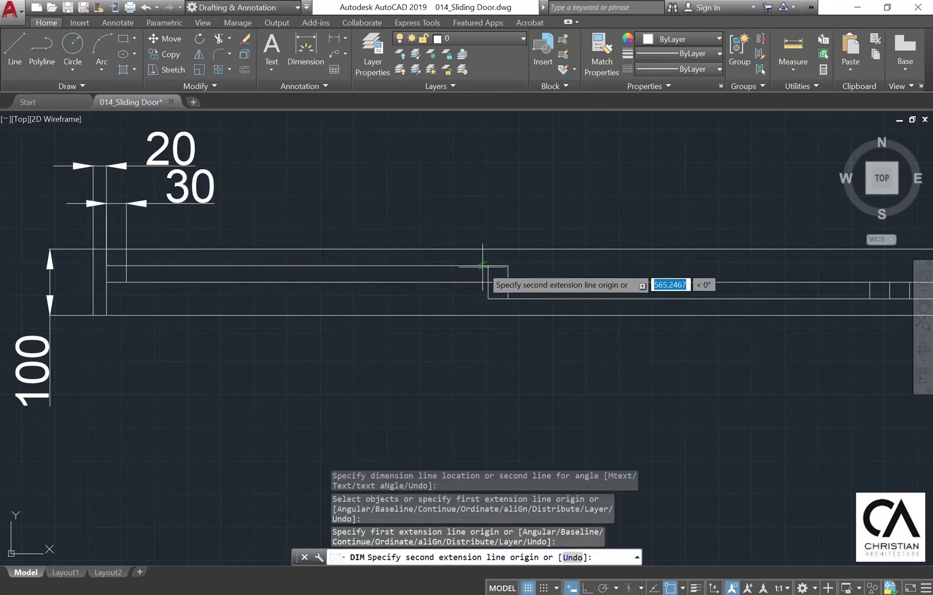
click(508, 266)
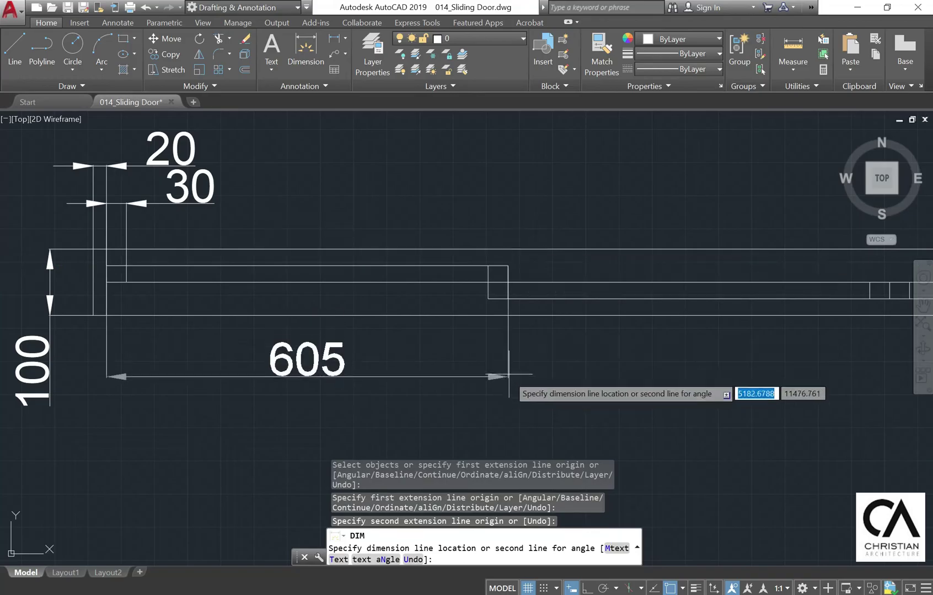
click(510, 366)
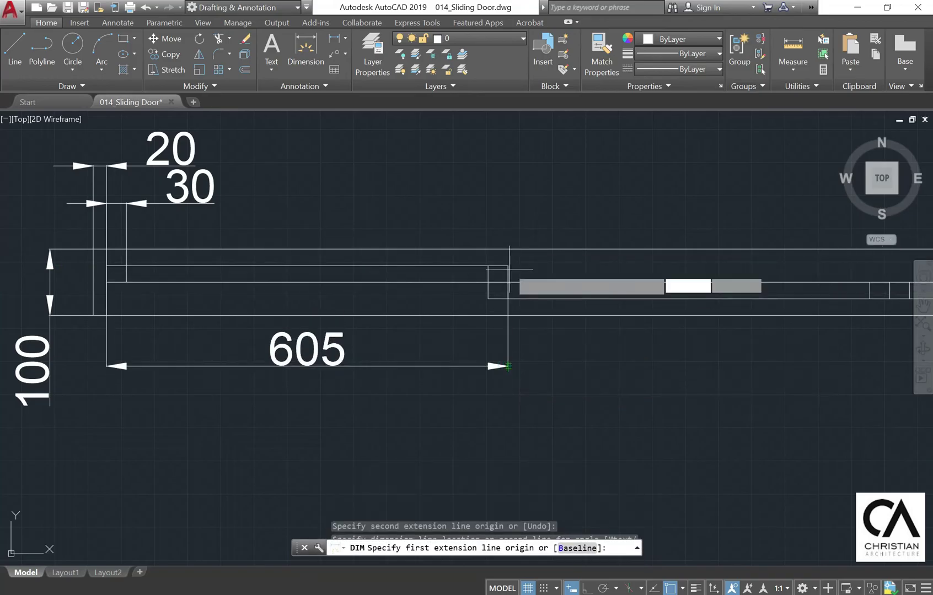
Dimension the overlapping stile's width above the plan and the first panel's thickness at its left end.
click(506, 264)
click(488, 265)
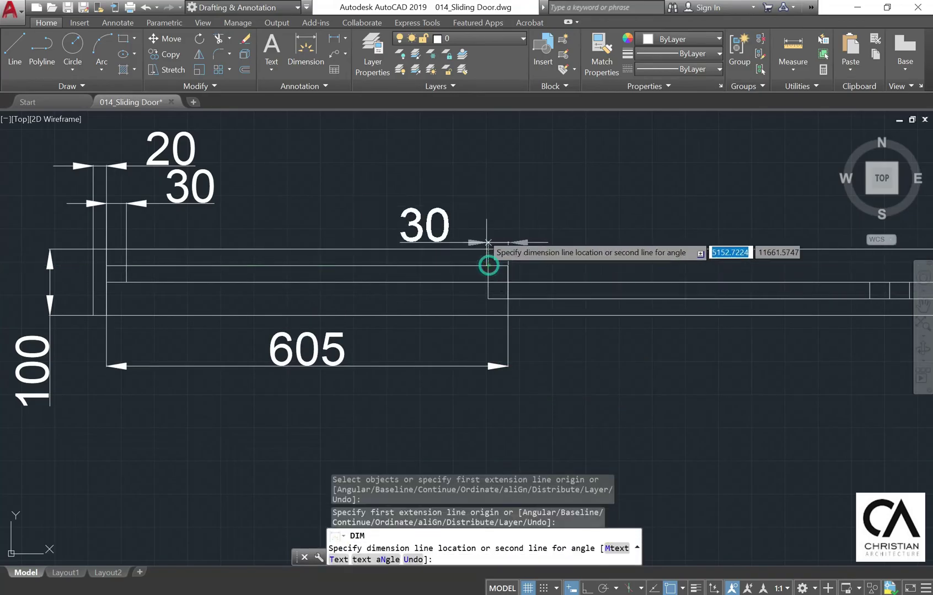
click(474, 213)
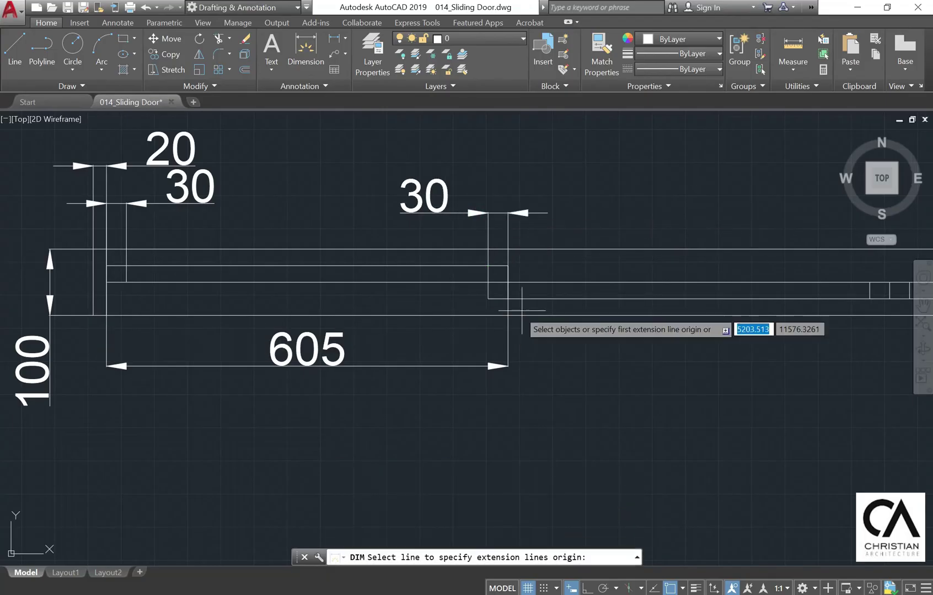
scroll(91, 270, up, 2)
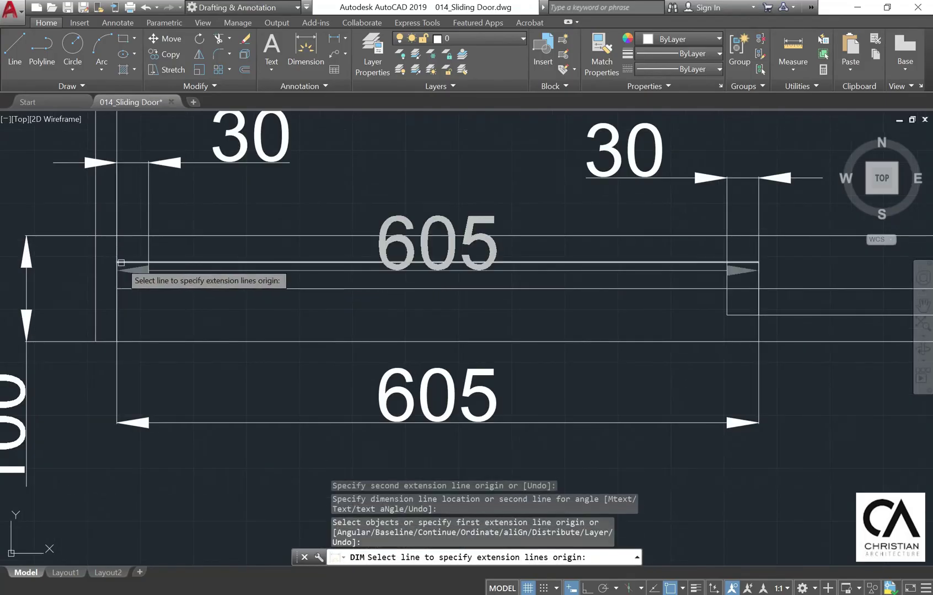
click(117, 262)
click(117, 287)
click(71, 295)
key(Escape)
Shift the plan's overall depth dimension farther left, clear of the panel thickness dimension.
middle_drag(288, 333, 537, 301)
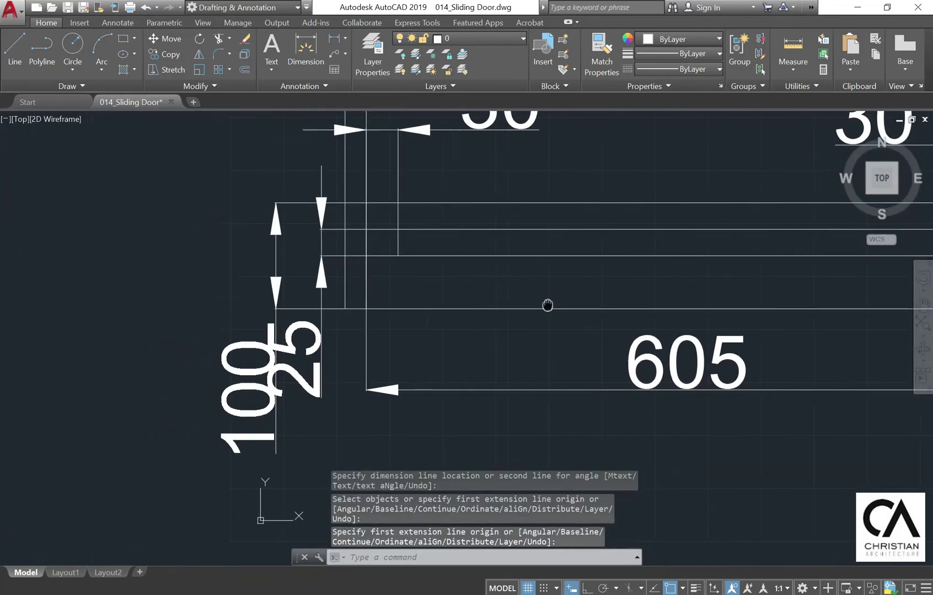
click(222, 462)
click(214, 369)
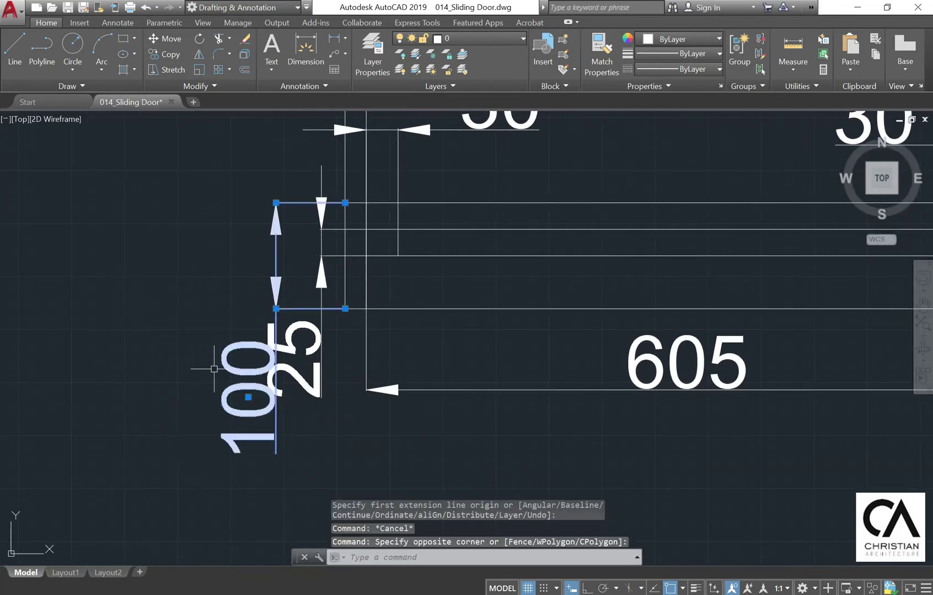
click(275, 308)
scroll(229, 309, down, 4)
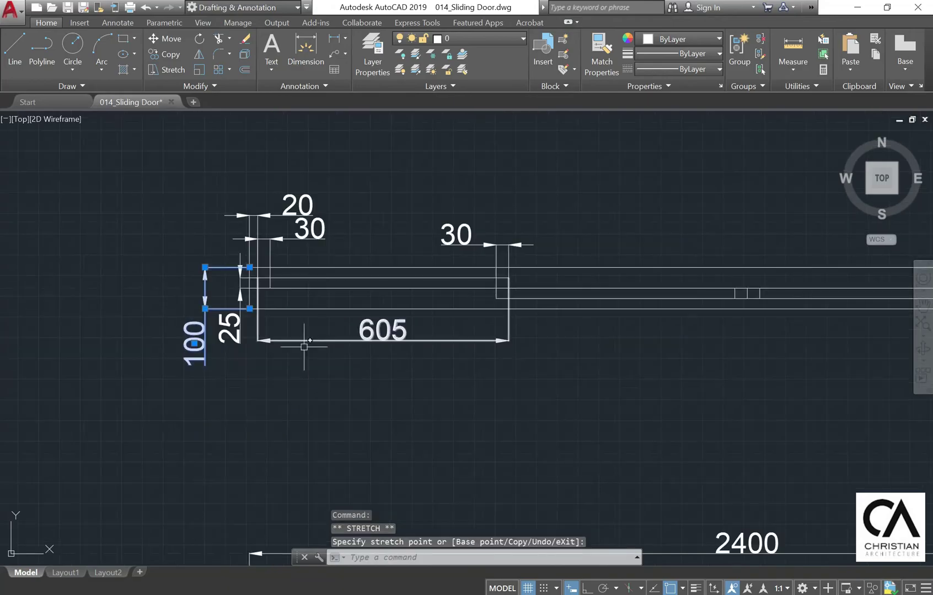
key(Escape)
Draw an 1800 by 100 rectangle in the empty area to the right of the dimensioned plan.
middle_drag(474, 353, 393, 349)
scroll(118, 273, up, 2)
middle_drag(256, 291, 254, 291)
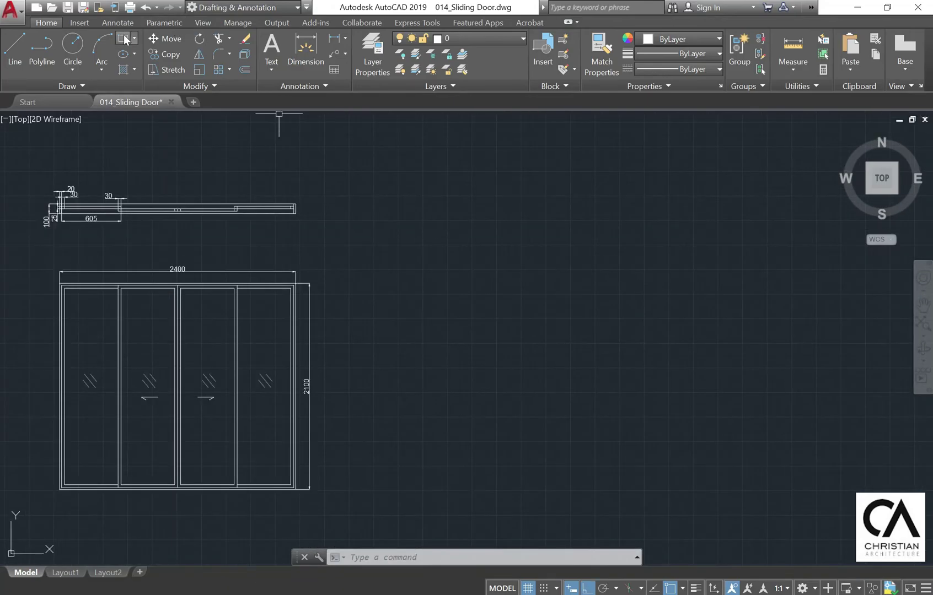
click(125, 39)
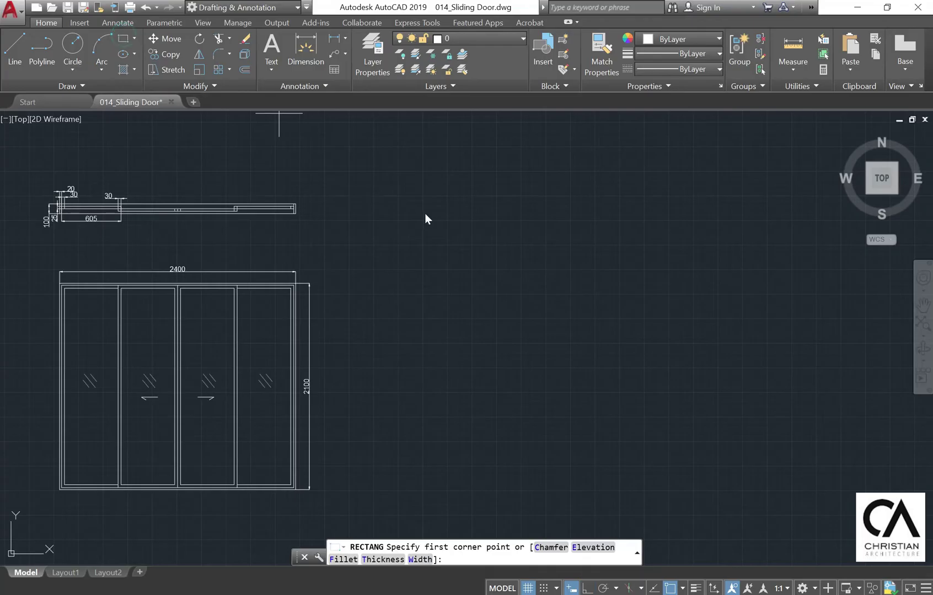
scroll(441, 212, up, 5)
click(338, 197)
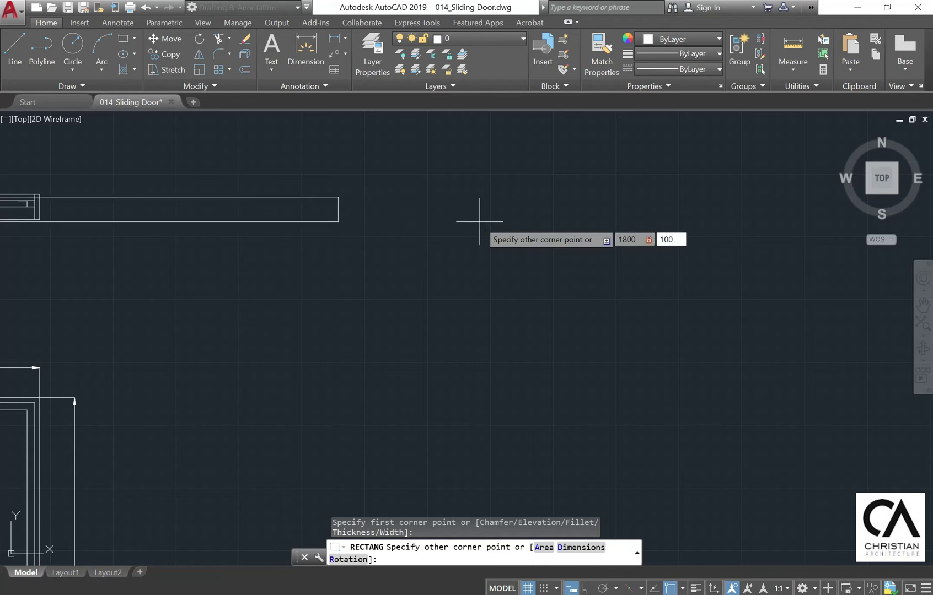
key(Return)
key(Escape)
Explode the 1800 by 100 rectangle into separate lines.
middle_drag(481, 154, 439, 195)
scroll(439, 196, up, 2)
middle_drag(458, 303, 374, 268)
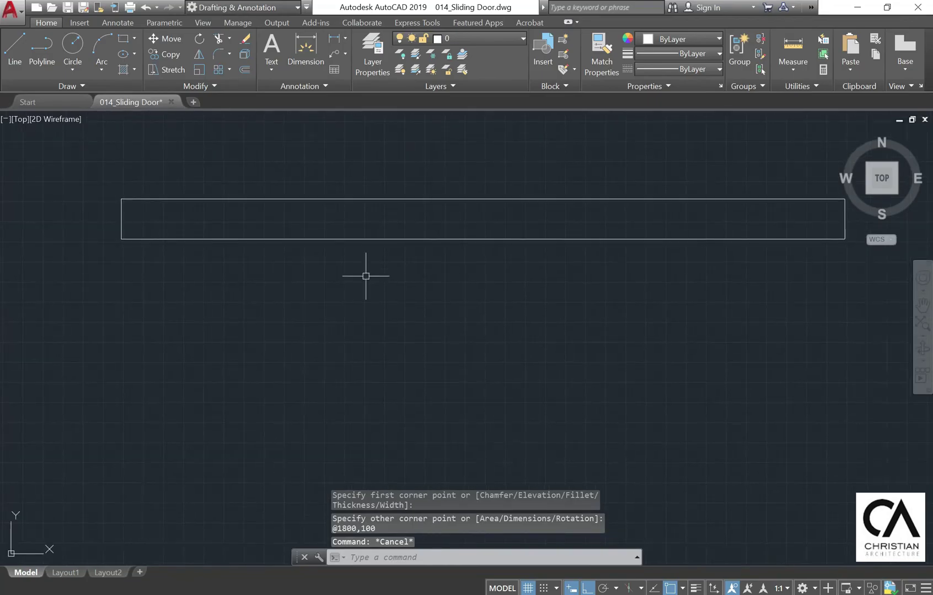
click(248, 68)
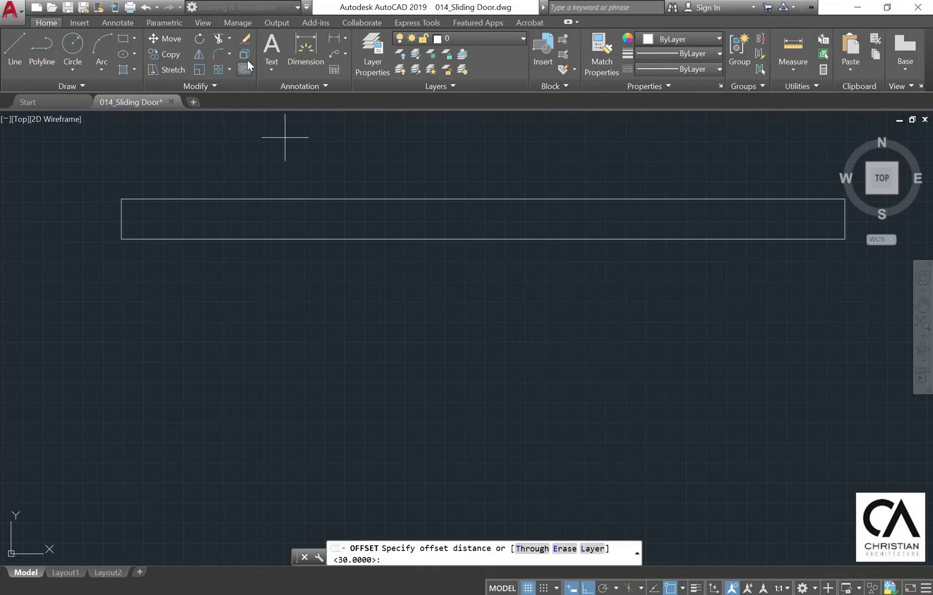
click(245, 54)
click(242, 54)
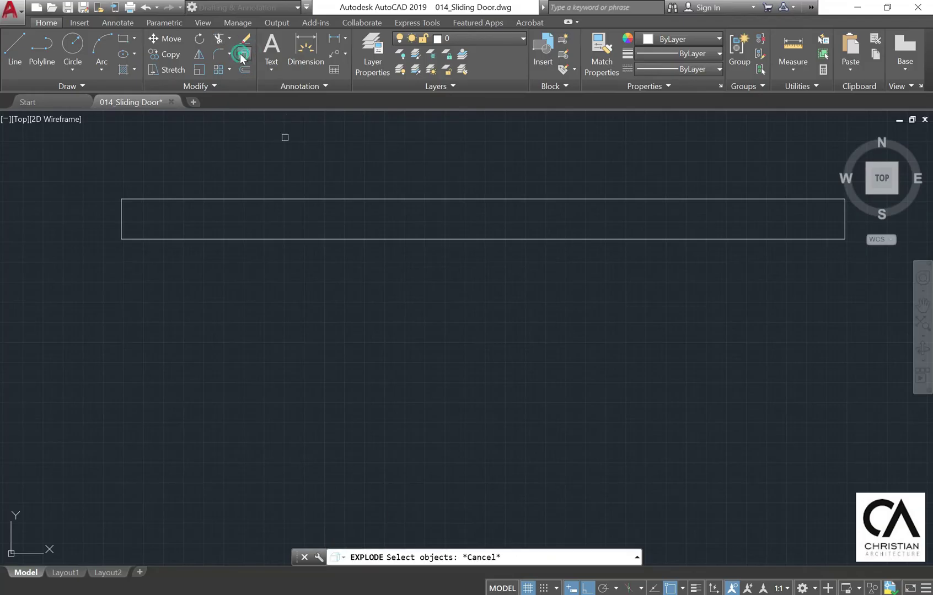
click(257, 200)
key(Return)
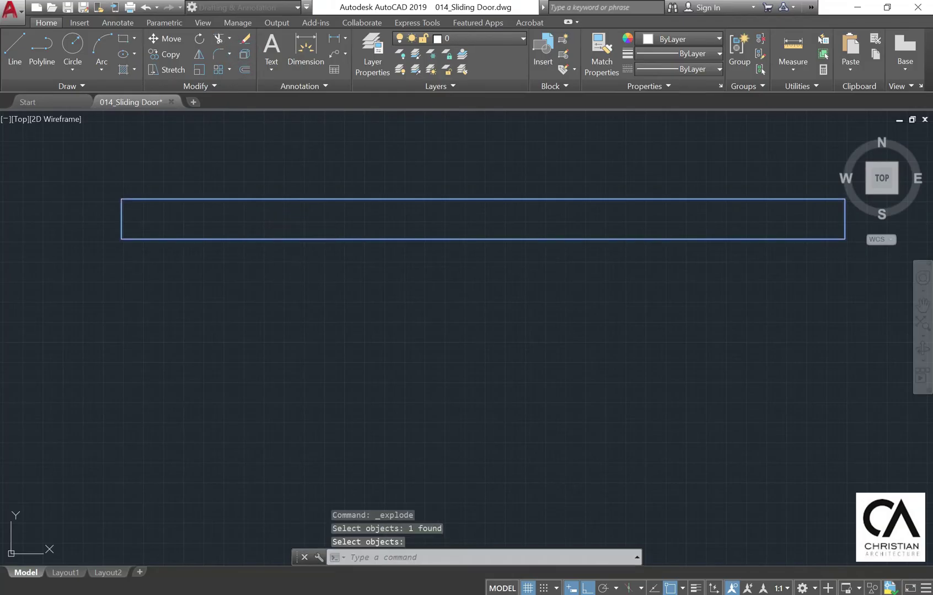
Offset the rectangle's left and right end lines 20 inward to form the jambs.
click(244, 69)
text(20)
key(Return)
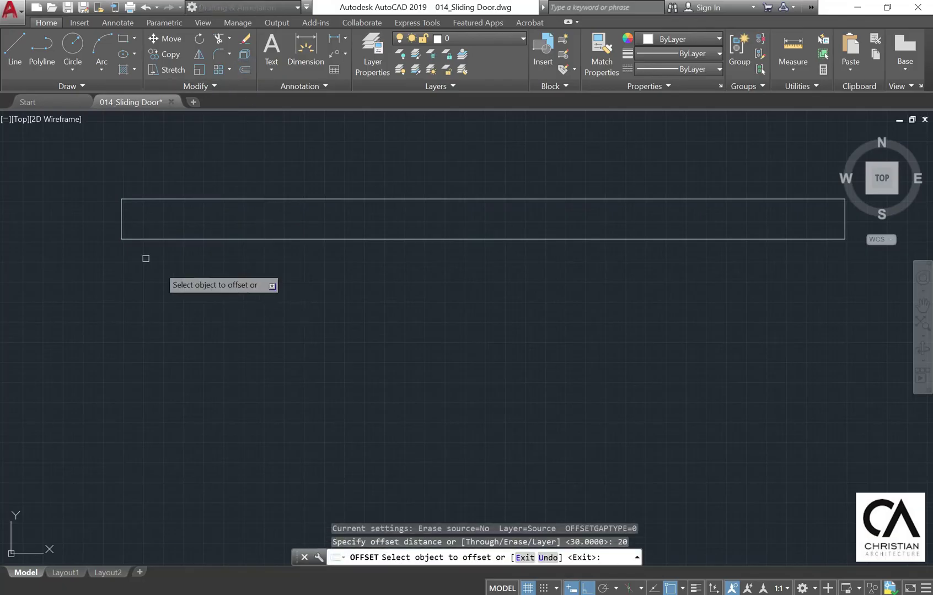
click(124, 212)
click(450, 202)
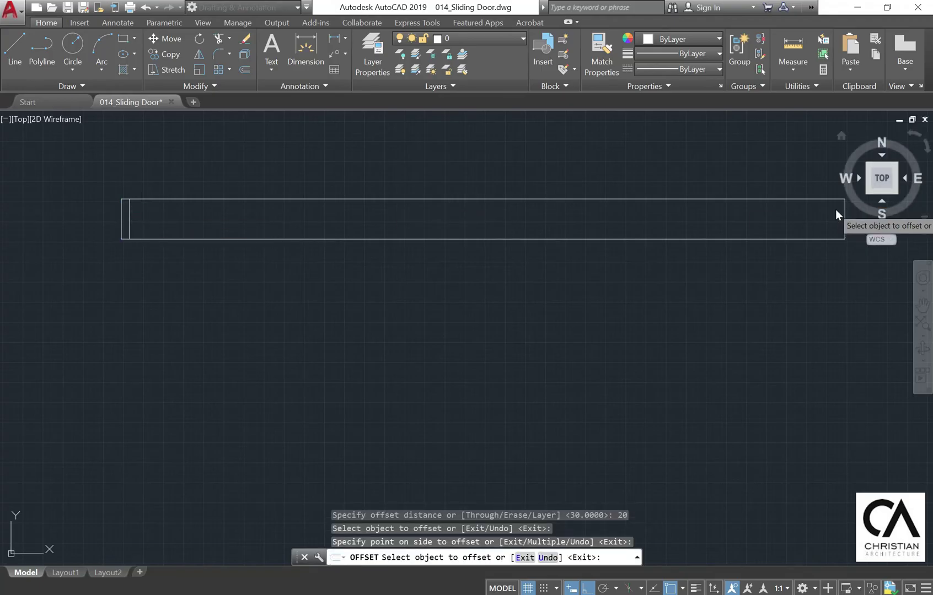
click(803, 213)
middle_drag(768, 240, 731, 248)
click(809, 235)
click(772, 231)
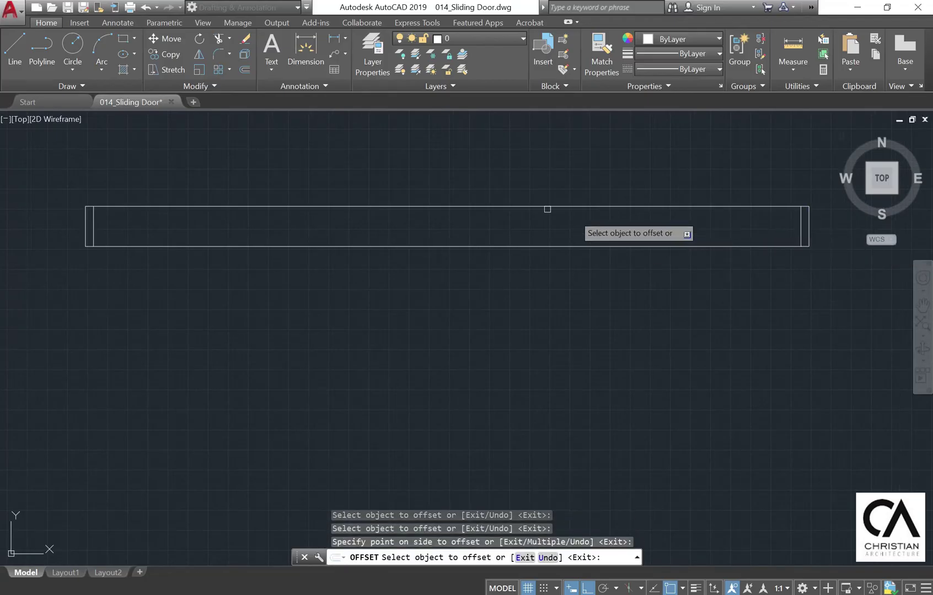
Offset the frame's top line 10 downward for the first rail line.
click(249, 67)
text(1)
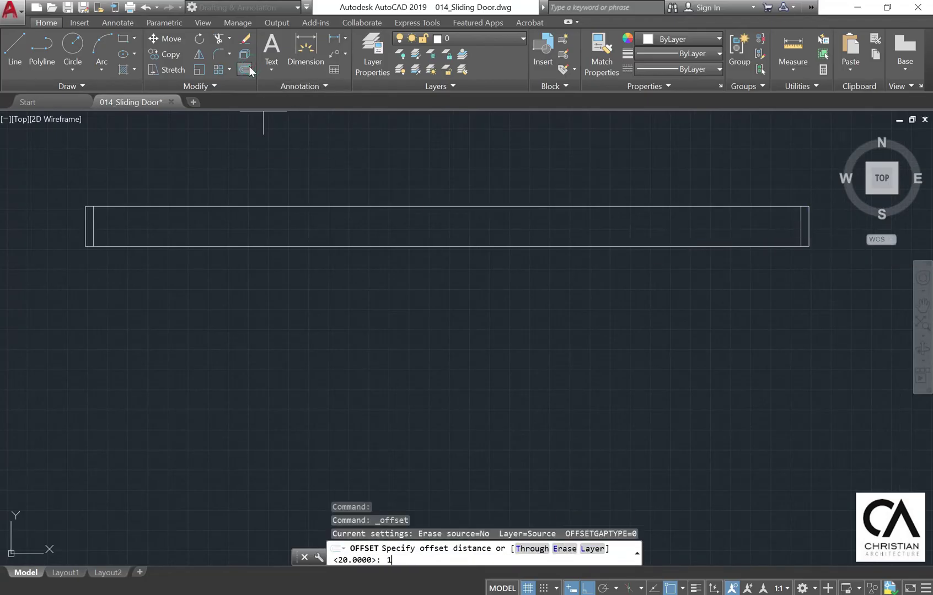
text(0)
key(Return)
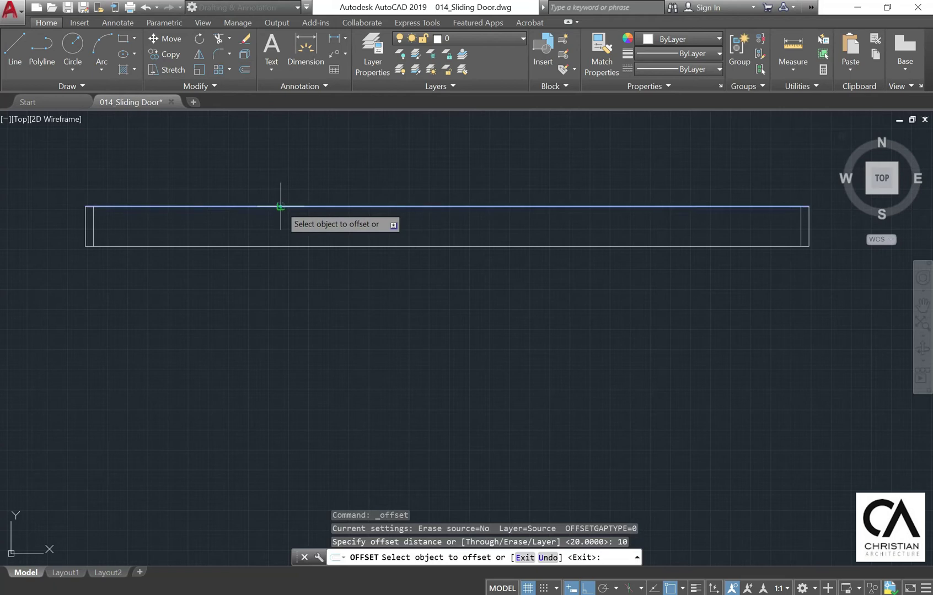
click(279, 206)
click(279, 225)
key(Escape)
Offset the rail line downward three times at 25 spacing to lay out the panel thicknesses.
click(244, 69)
text(25)
key(Return)
scroll(50, 229, up, 4)
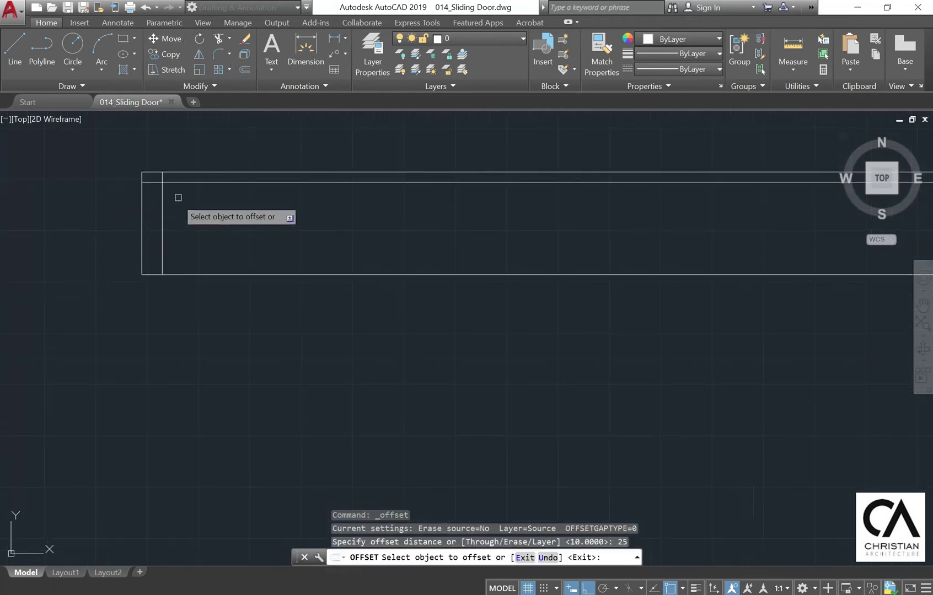
click(185, 182)
click(196, 205)
click(196, 208)
click(198, 234)
click(196, 234)
click(191, 260)
scroll(277, 215, down, 4)
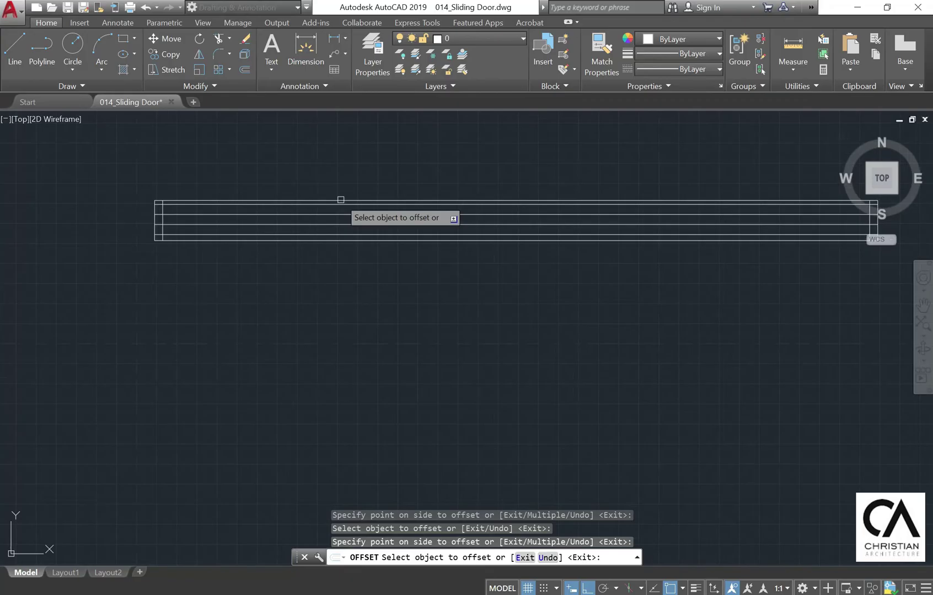
key(Escape)
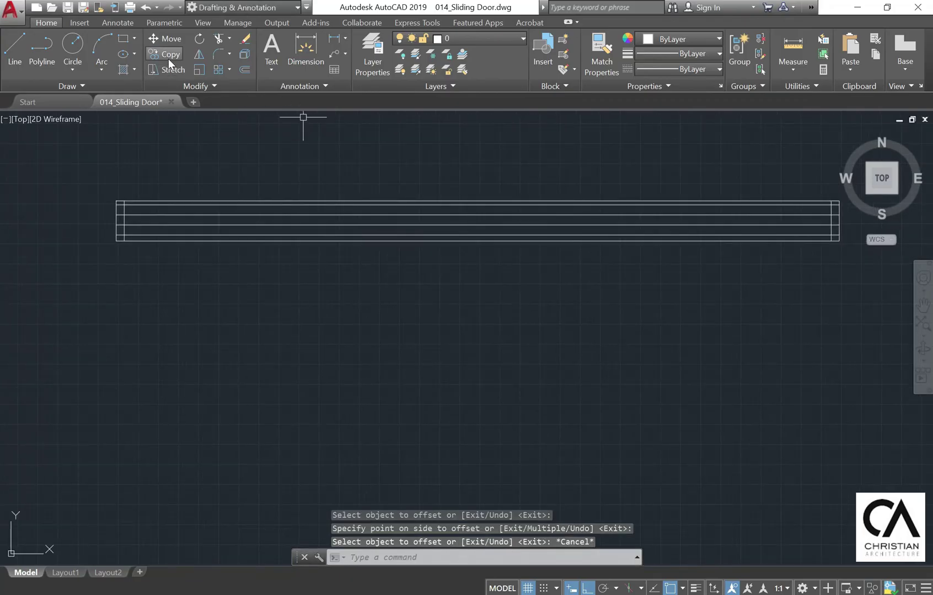
Copy the left jamb's inner line 30 to the right to mark the first stile.
click(168, 59)
scroll(133, 214, up, 2)
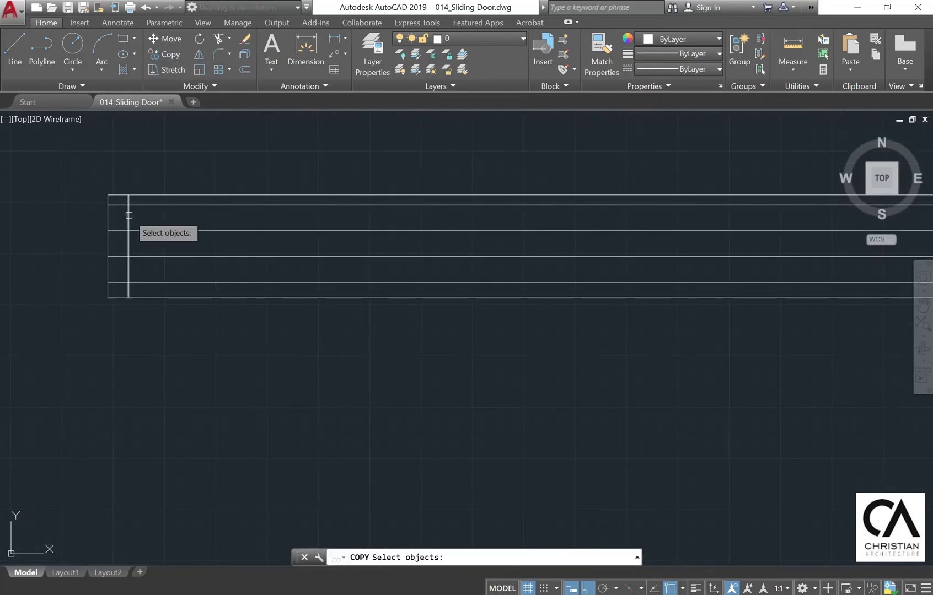
key(Return)
click(165, 215)
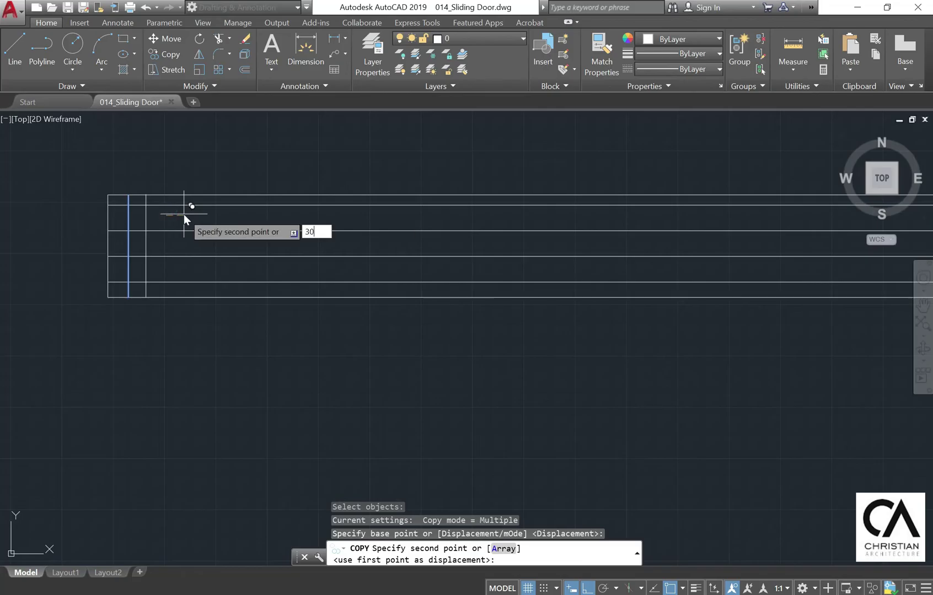
key(Return)
key(Return)
click(168, 54)
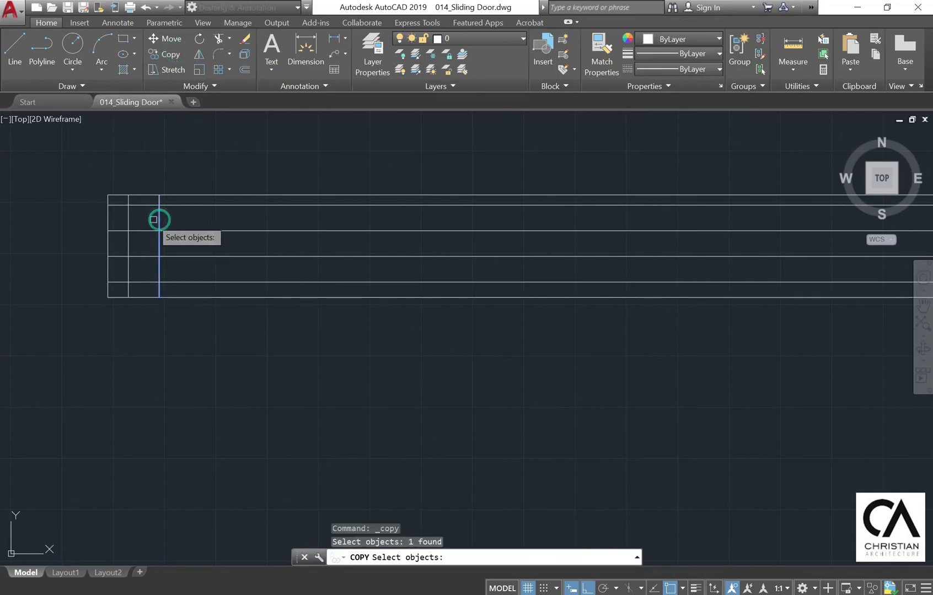
key(Escape)
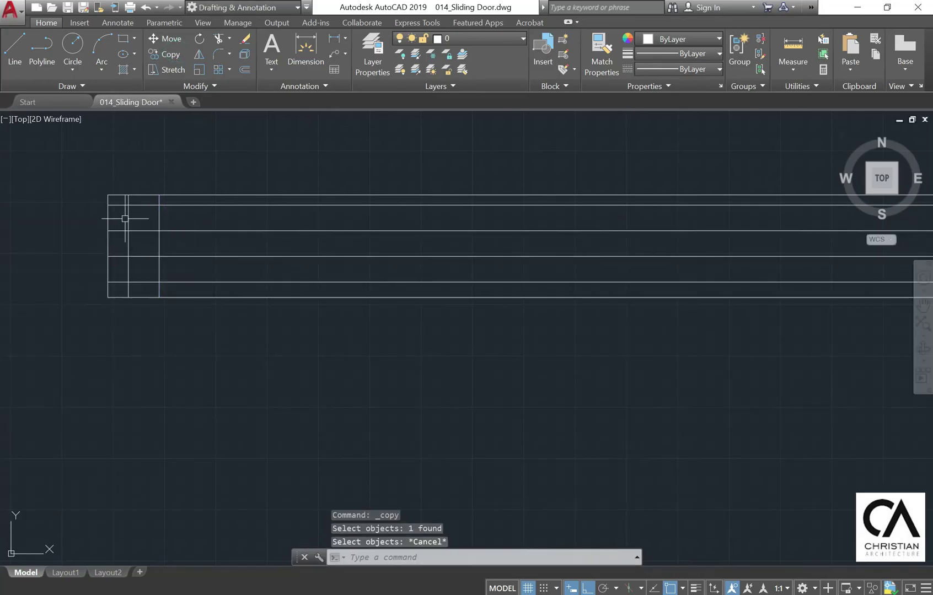
Copy the left jamb's inner line 586 to the right to mark the first panel's end.
click(168, 54)
key(Return)
click(134, 134)
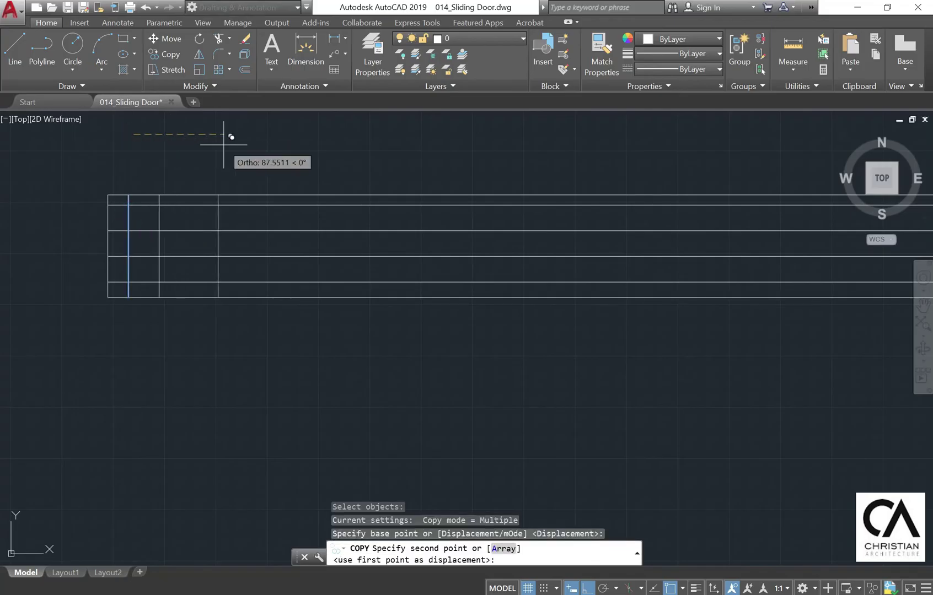
text(586)
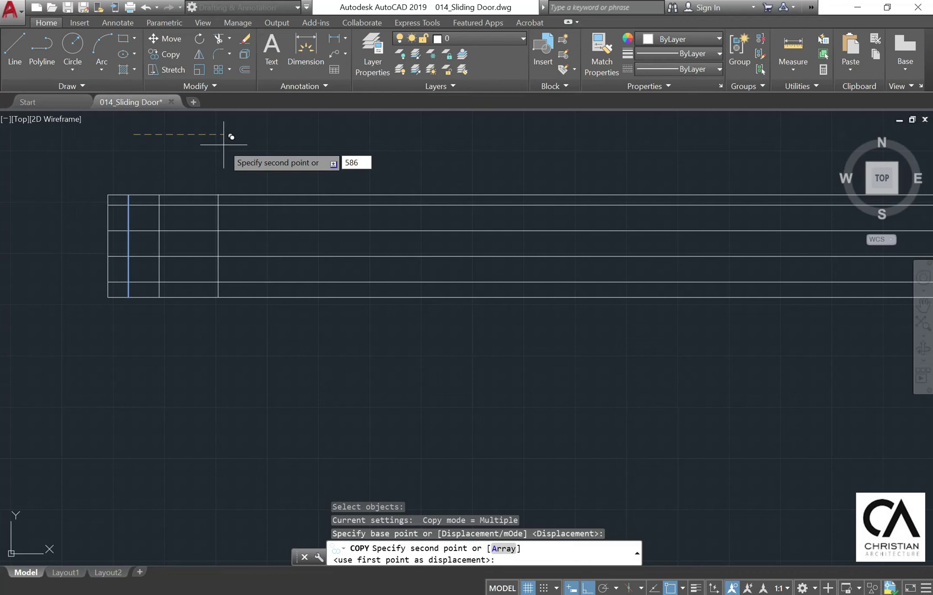
key(Return)
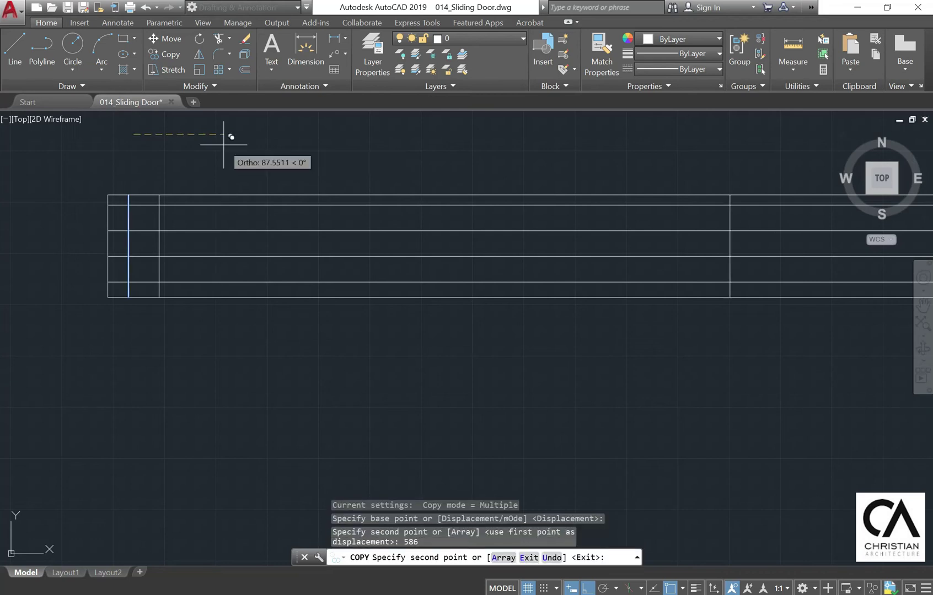
middle_drag(698, 253, 385, 258)
key(Escape)
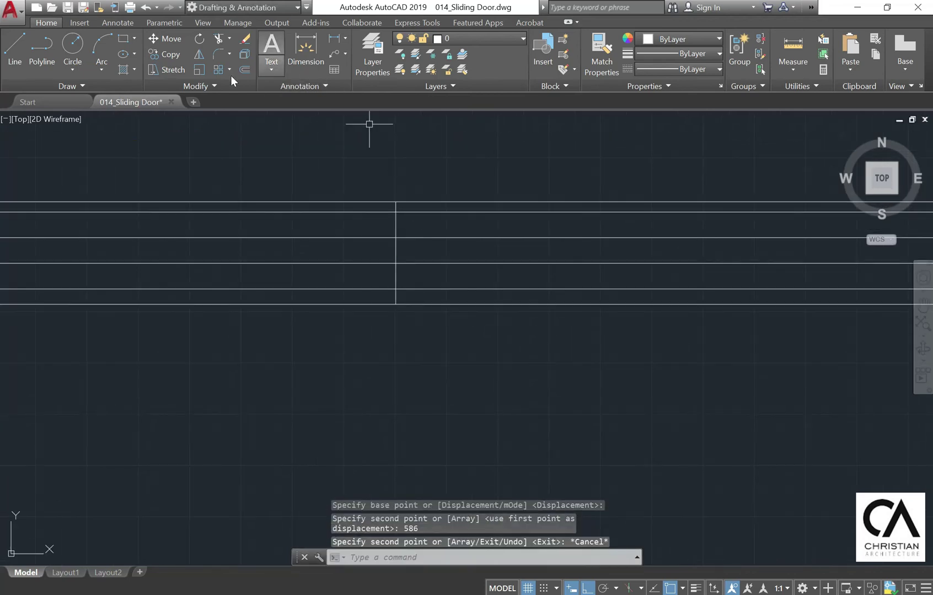
Copy the first panel's end line 30 to the left to form the first overlapping stile.
click(173, 52)
text(30)
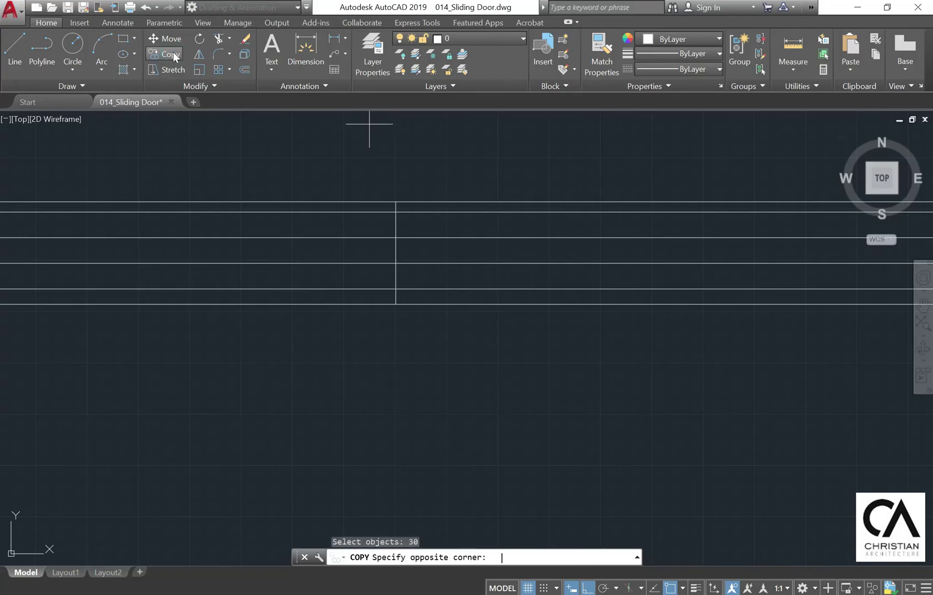
key(Escape)
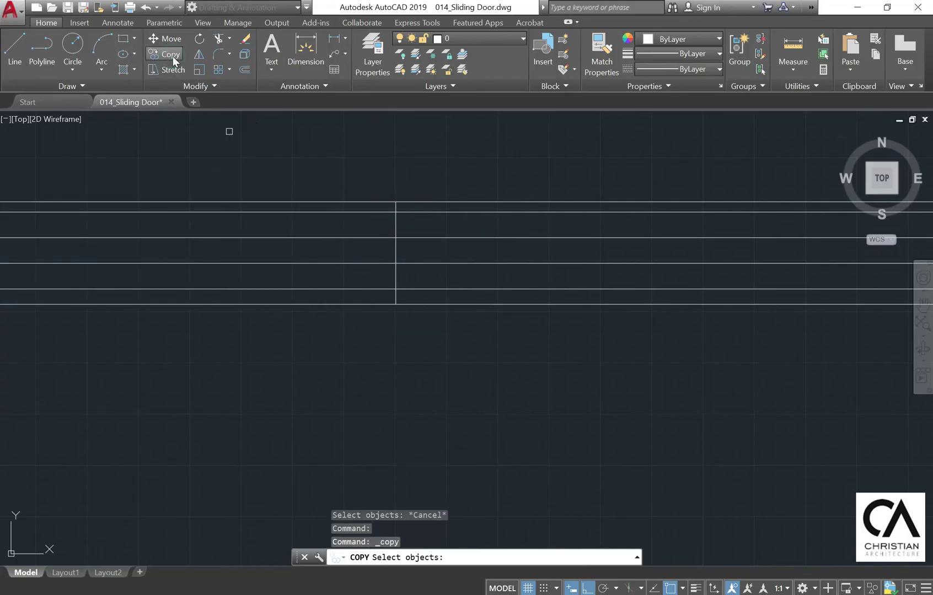
key(Return)
click(395, 221)
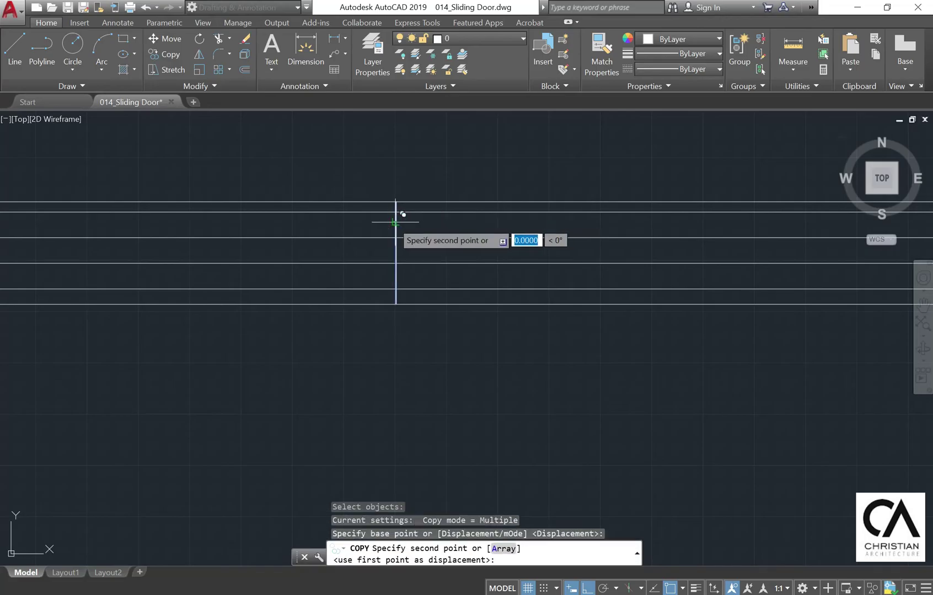
text(30)
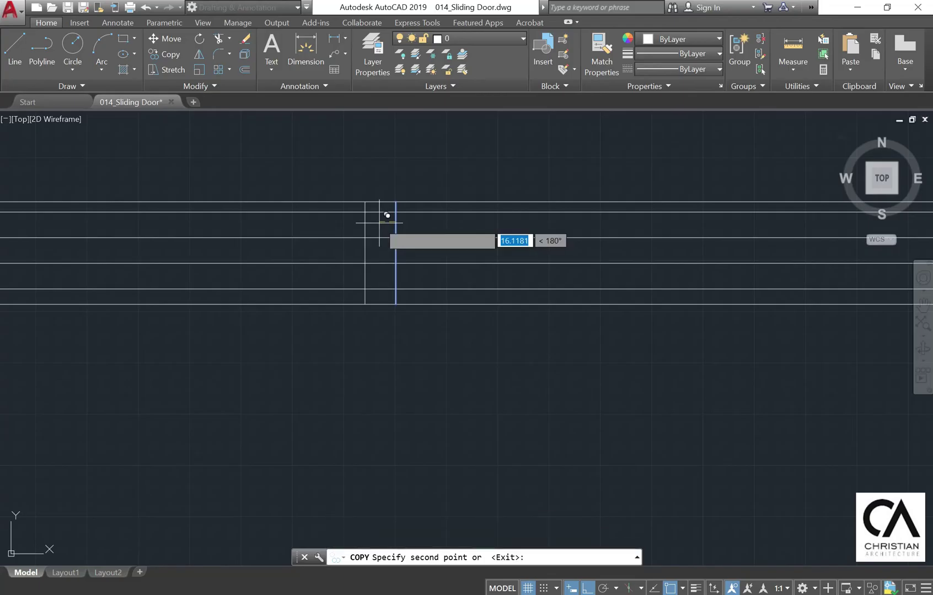
key(Return)
key(Escape)
middle_drag(510, 198, 377, 210)
Copy the first overlapping stile's left line 586 to the right to mark the second panel's end.
click(166, 54)
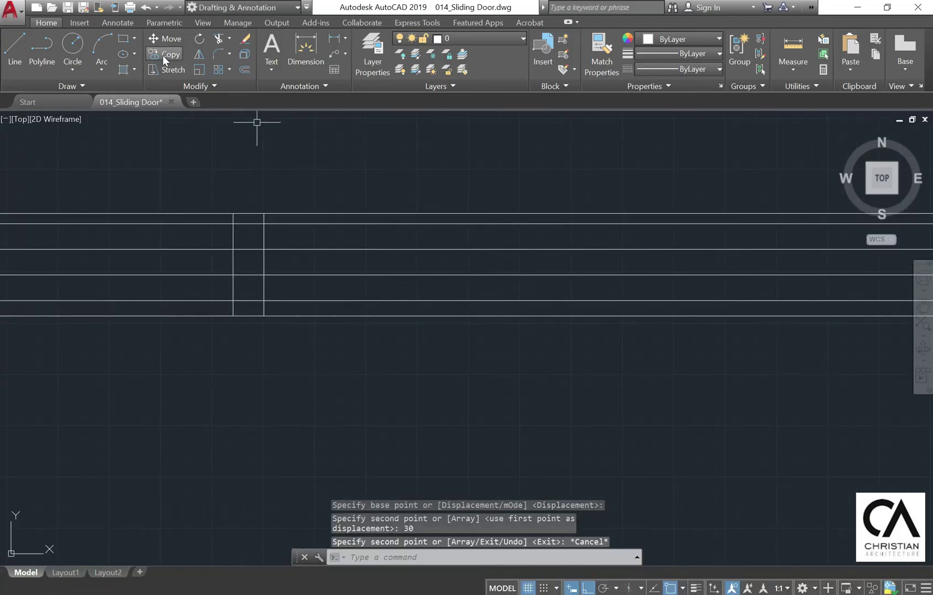
click(226, 232)
key(Return)
click(234, 221)
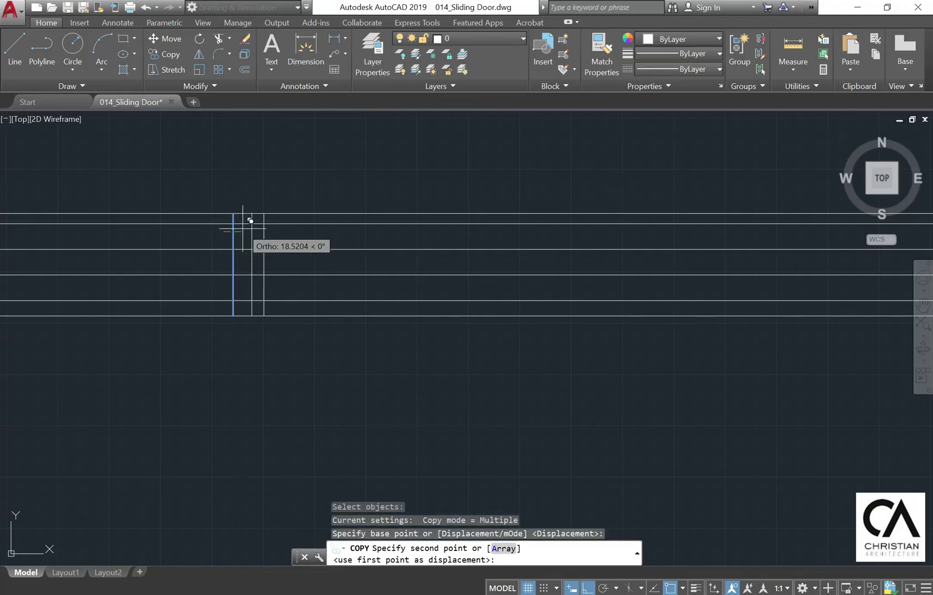
text(586)
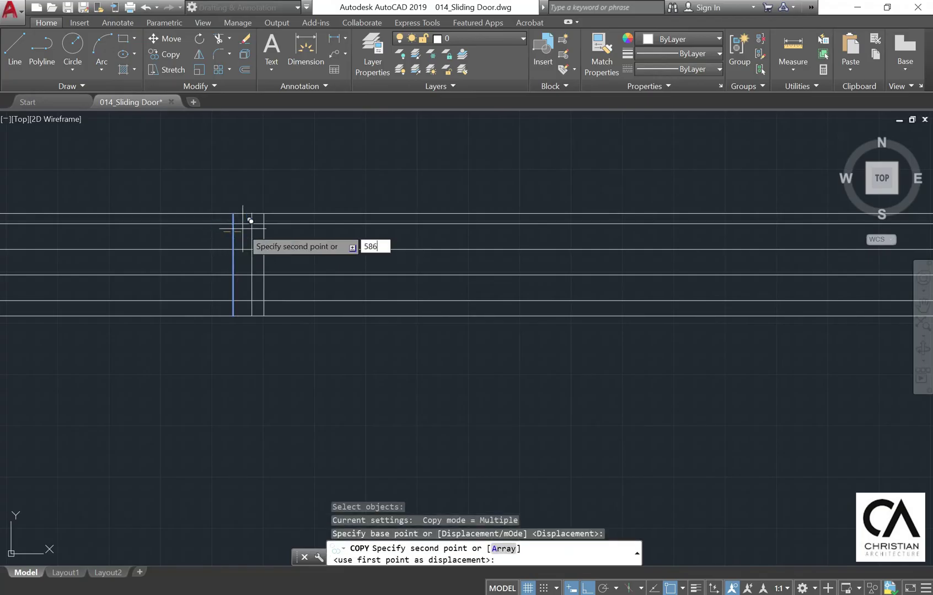
key(Return)
key(Escape)
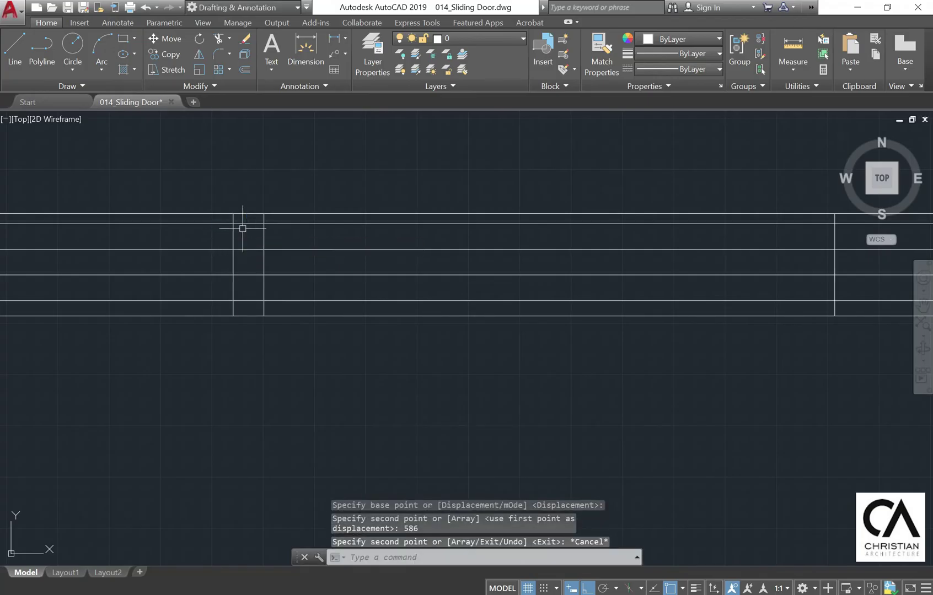
click(244, 70)
key(Escape)
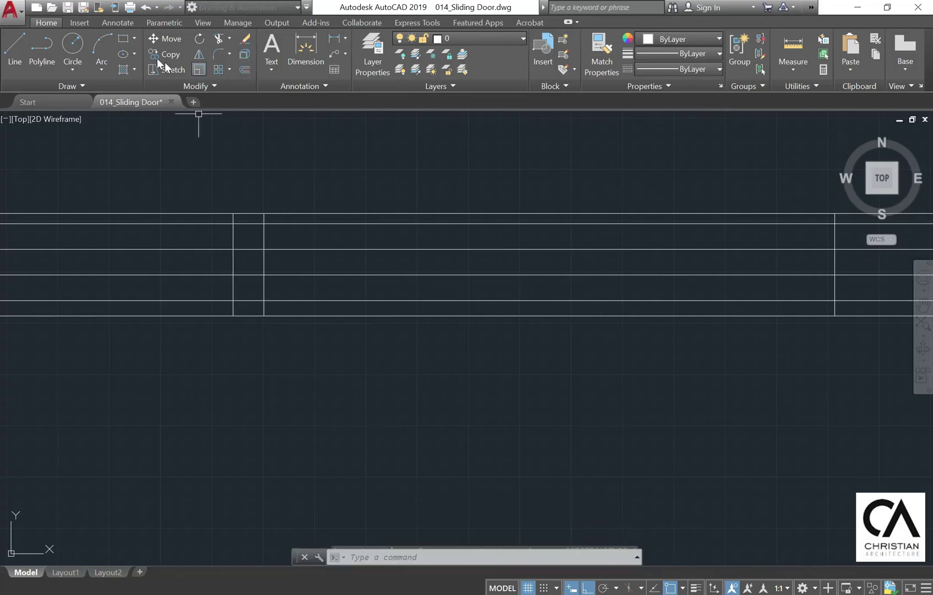
Copy the second panel's end line 30 to the left to form the second overlapping stile.
click(164, 54)
text(30)
key(Return)
middle_drag(818, 283, 653, 289)
click(348, 149)
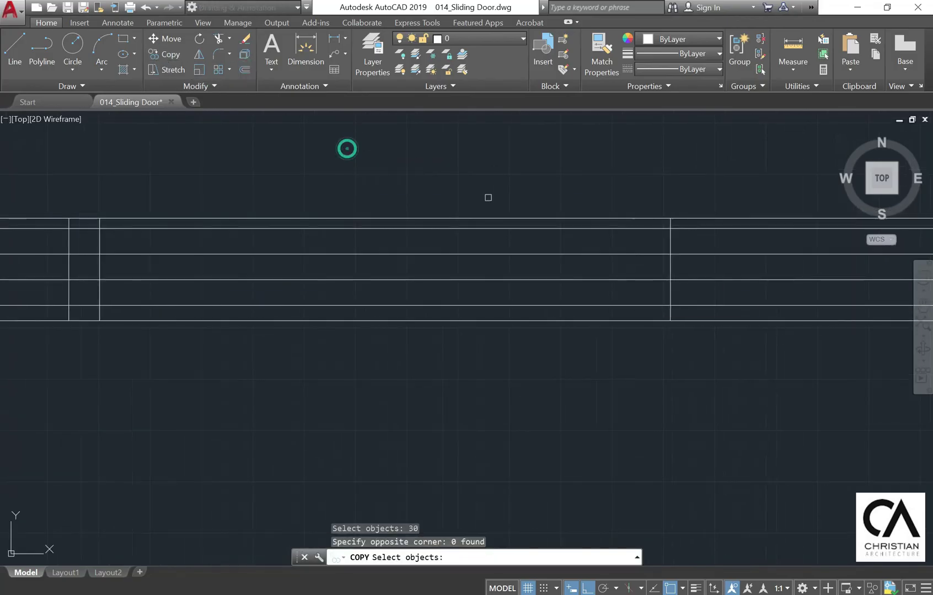
click(668, 243)
click(170, 54)
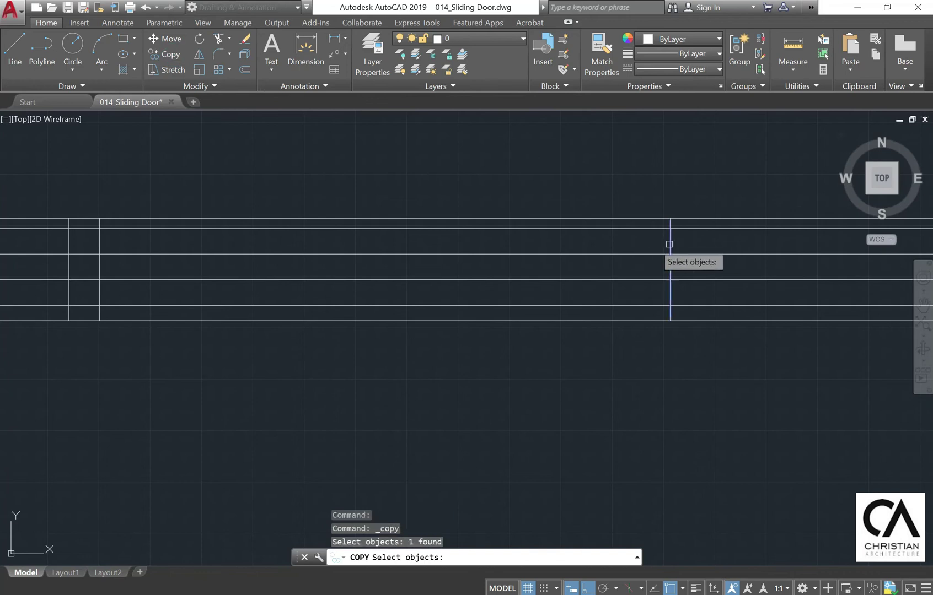
key(Return)
click(636, 242)
key(Return)
key(Escape)
scroll(618, 241, down, 4)
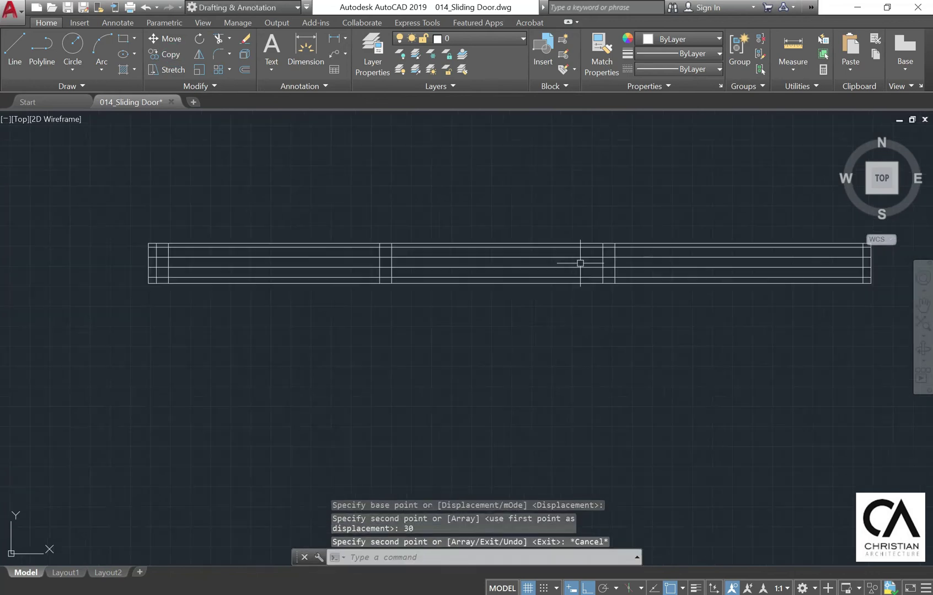
Trim the upper two rail lines out of the first panel bay and the uppermost one out of the second bay.
click(219, 38)
click(844, 242)
click(44, 162)
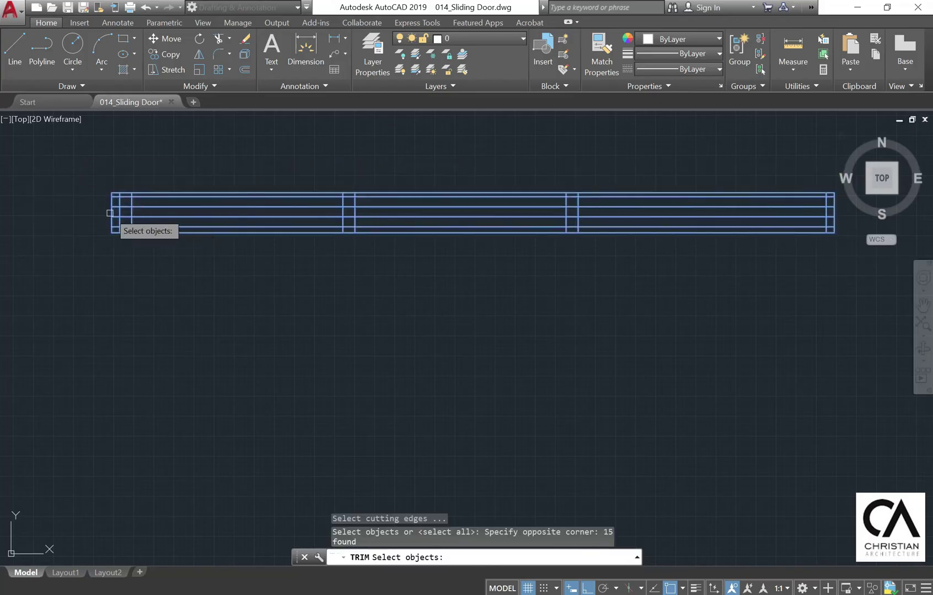
key(Return)
scroll(146, 257, up, 3)
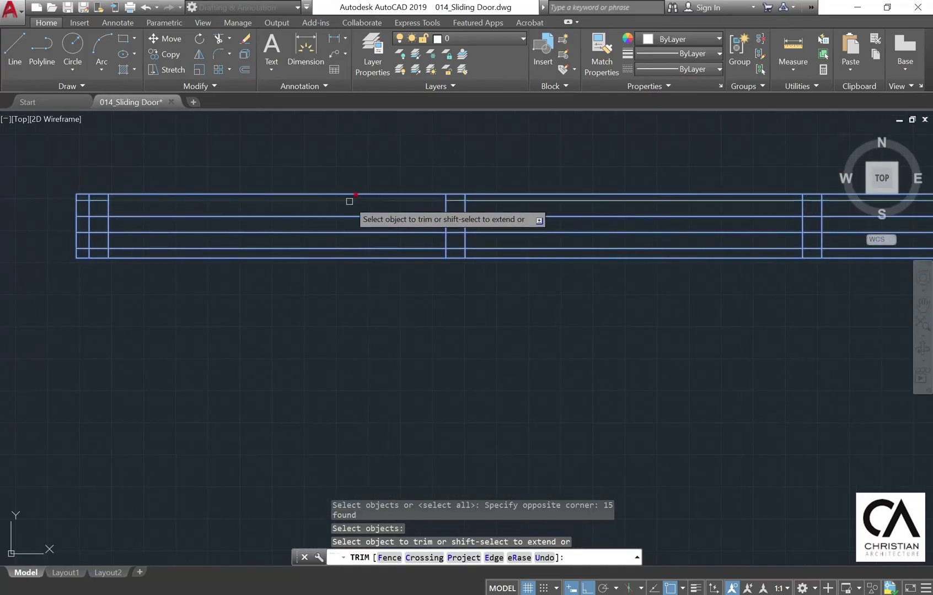
click(349, 201)
click(335, 220)
click(552, 200)
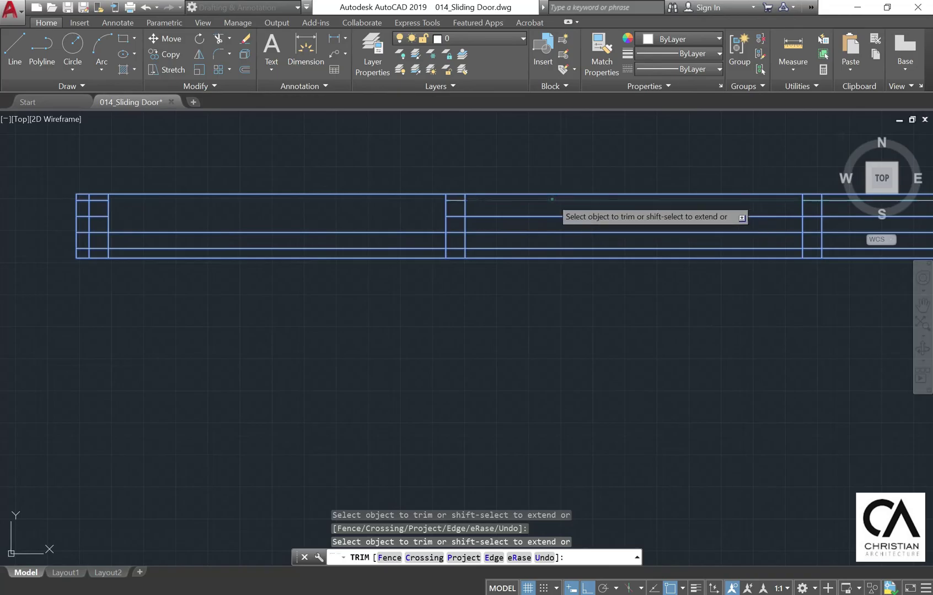
Trim the excess stile and rail segments around the first overlapping stile and at the plan's left end.
scroll(468, 209, up, 2)
click(486, 209)
click(414, 195)
middle_drag(485, 276, 467, 236)
click(467, 233)
click(453, 239)
click(405, 238)
scroll(328, 208, down, 2)
scroll(183, 211, up, 2)
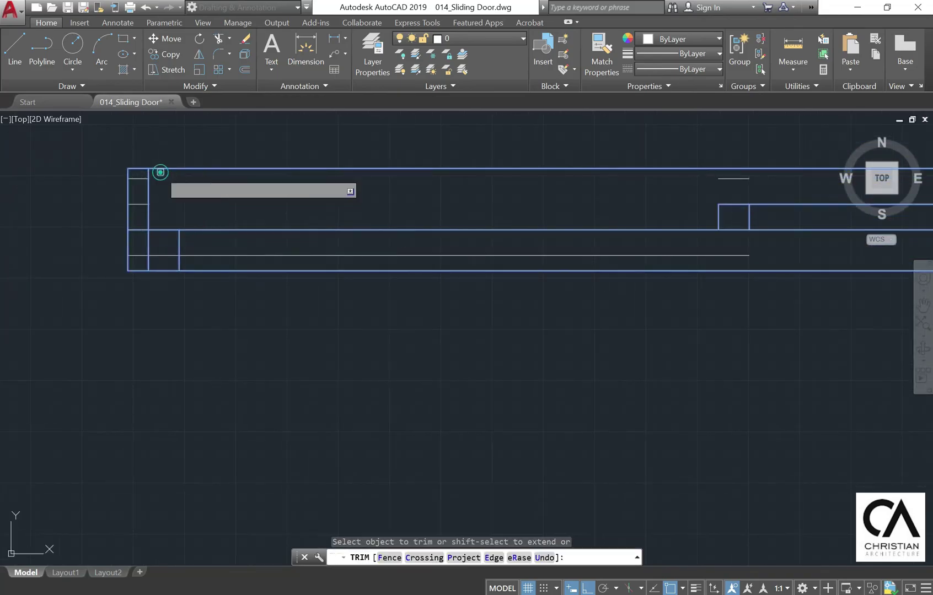
click(182, 261)
scroll(138, 199, down, 3)
scroll(735, 209, up, 3)
Trim the excess stile and rail segments around the second overlapping stile.
middle_drag(735, 210, 405, 235)
click(302, 262)
click(290, 266)
click(237, 252)
click(343, 255)
click(323, 225)
click(279, 179)
click(249, 179)
Clear the rail line segments that cross the right jamb.
middle_drag(617, 247, 298, 242)
scroll(606, 185, up, 2)
click(604, 212)
click(604, 169)
click(605, 308)
click(593, 253)
key(Escape)
click(605, 308)
click(593, 244)
key(Delete)
Offset the right jamb's inner line 30 to the left to form the last stile.
click(249, 67)
text(30)
key(Return)
click(582, 246)
click(557, 243)
key(Escape)
Trim the last stile line above and below so it spans only the third panel's thickness.
text(tr)
key(Return)
click(552, 244)
click(518, 162)
key(Return)
click(533, 164)
click(533, 231)
key(Escape)
Delete the leftover line segments near the second overlapping stile.
middle_drag(302, 219, 564, 226)
scroll(563, 226, down, 4)
middle_drag(239, 252, 415, 231)
scroll(416, 231, up, 4)
click(477, 249)
click(456, 223)
key(Delete)
Delete the leftover short rail segment above the first overlapping stile.
scroll(483, 227, down, 2)
middle_drag(165, 194, 619, 219)
scroll(483, 215, up, 2)
click(483, 213)
click(451, 183)
key(Delete)
Stretch the first overlapping stile's two edges down to the first panel's lower line.
click(523, 247)
click(365, 246)
click(442, 278)
click(490, 277)
click(490, 319)
key(Escape)
Delete the leftover rail segments inside the left jamb.
scroll(535, 275, down, 2)
middle_drag(109, 275, 436, 270)
scroll(181, 249, up, 4)
click(291, 252)
click(268, 154)
key(Delete)
scroll(113, 171, down, 3)
scroll(444, 248, down, 1)
mouse_move(636, 223)
middle_down()
mouse_move(547, 198)
mouse_move(554, 185)
middle_up()
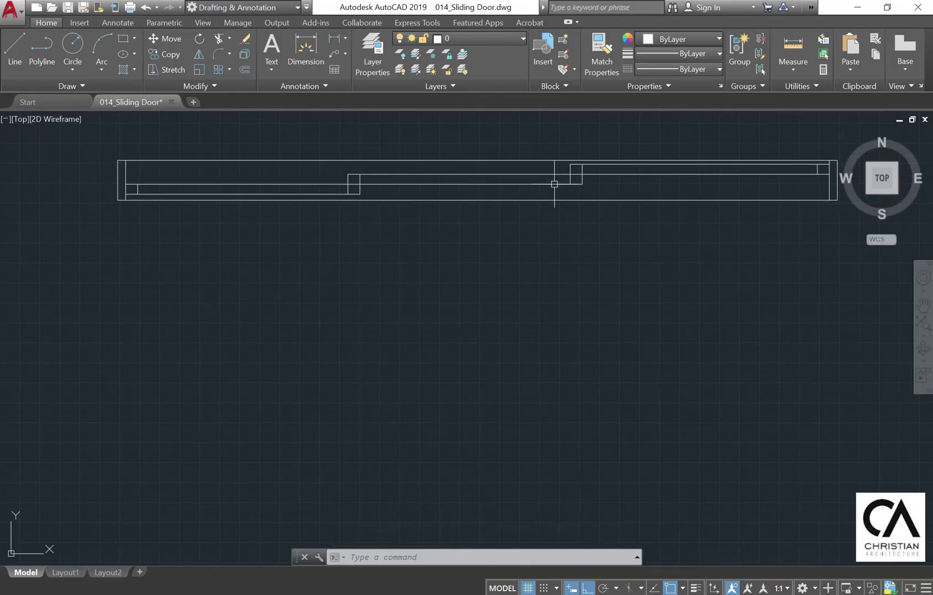
Draw an 1800 by 2100 rectangle for the elevation of the three-panel sliding door.
scroll(466, 202, down, 2)
middle_drag(466, 202, 453, 152)
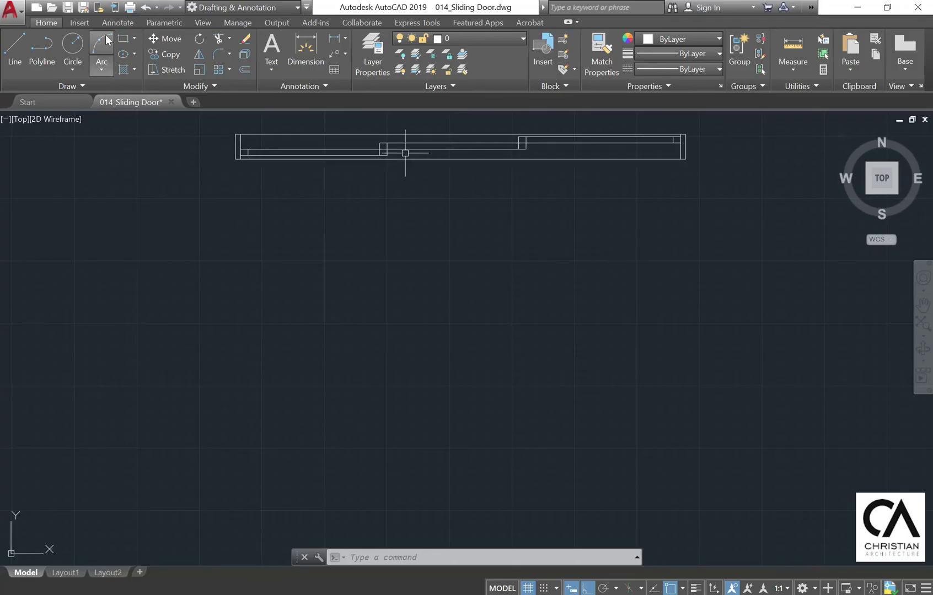
click(126, 40)
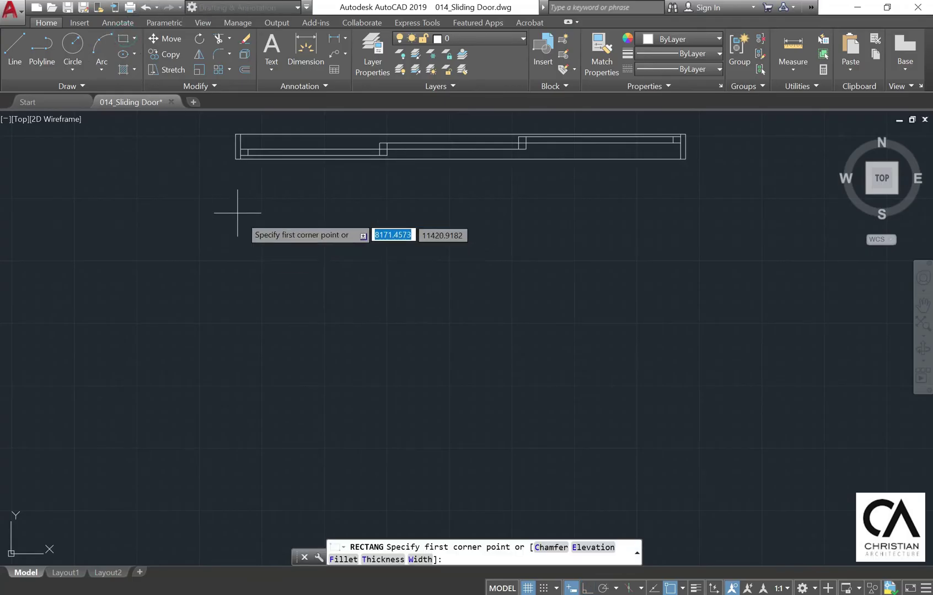
click(229, 488)
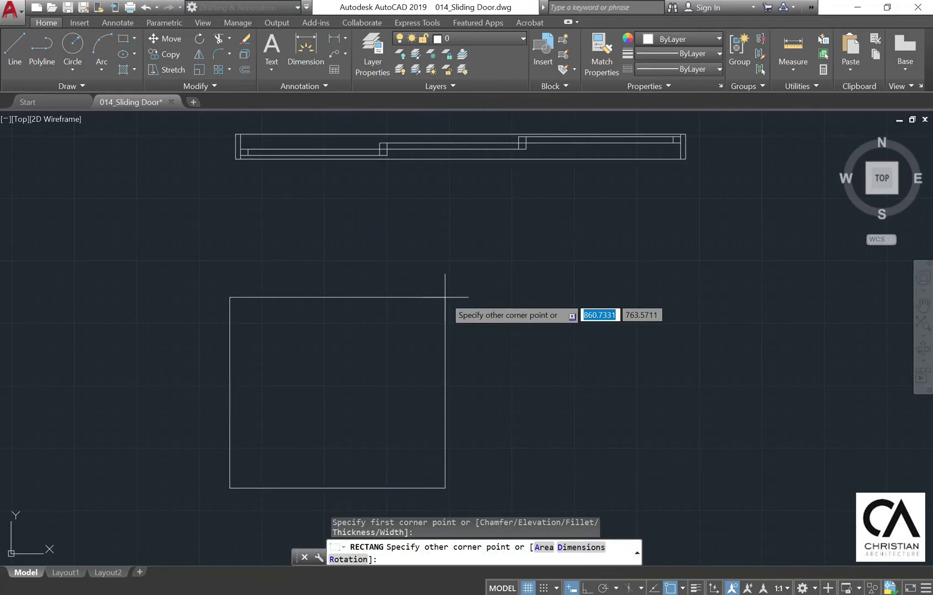
text(1800)
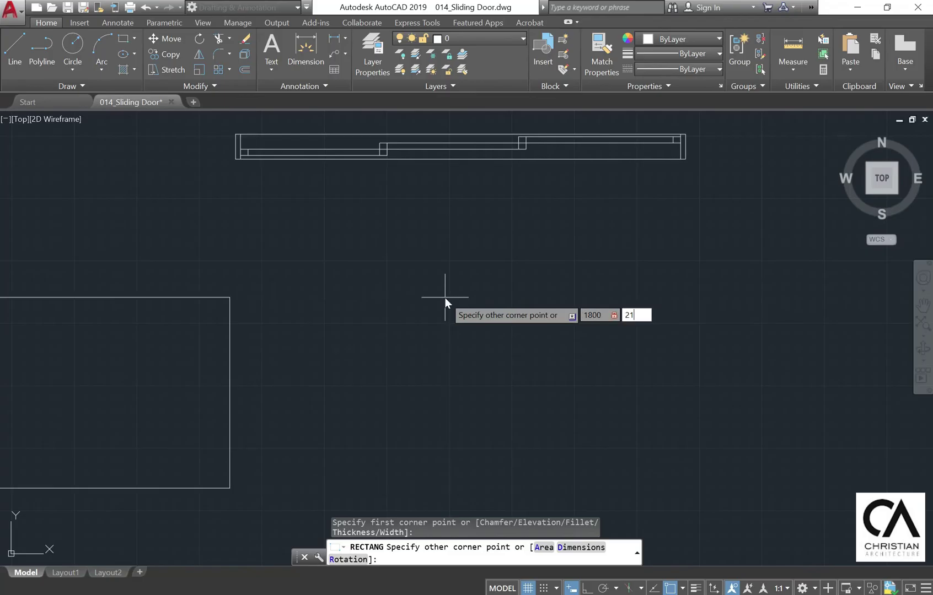
key(Return)
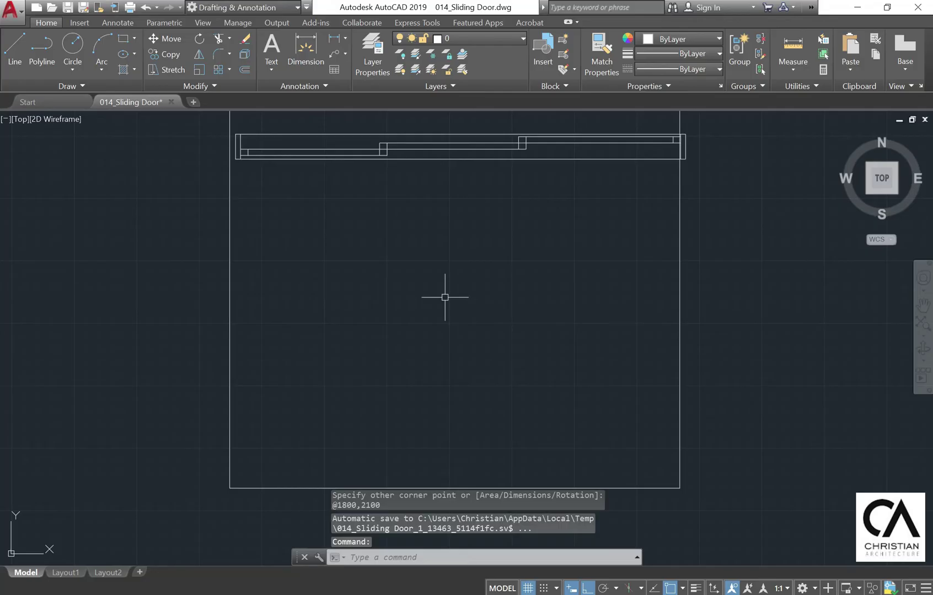
Move the elevation rectangle down so it sits clear below the three-panel door plan.
scroll(436, 264, down, 2)
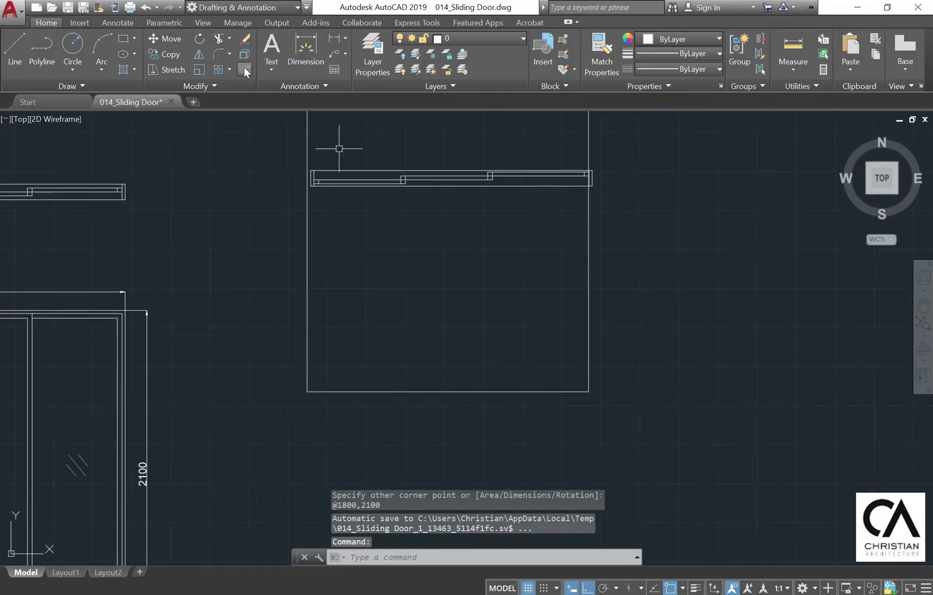
click(156, 38)
click(317, 196)
click(228, 233)
key(Return)
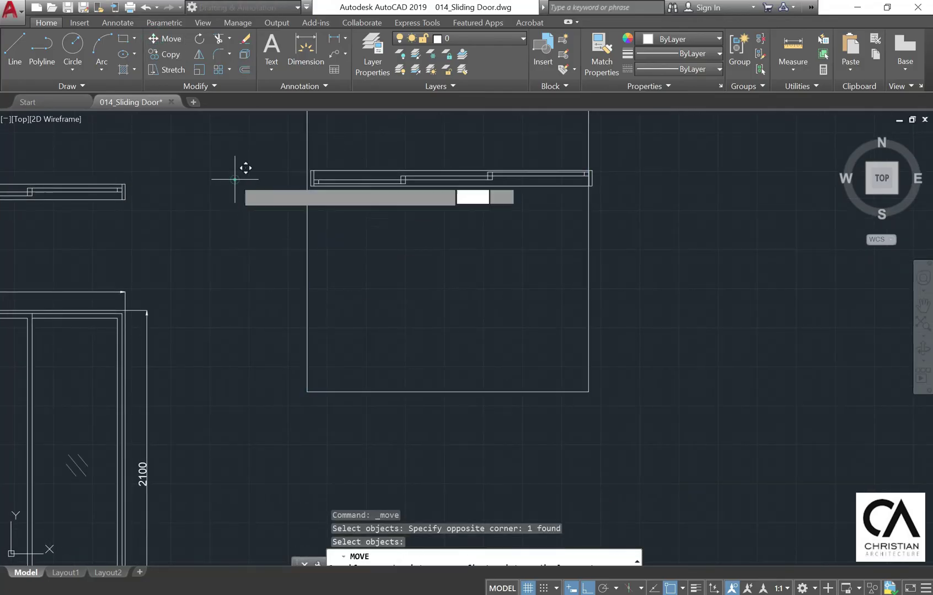
click(235, 182)
click(240, 310)
key(Return)
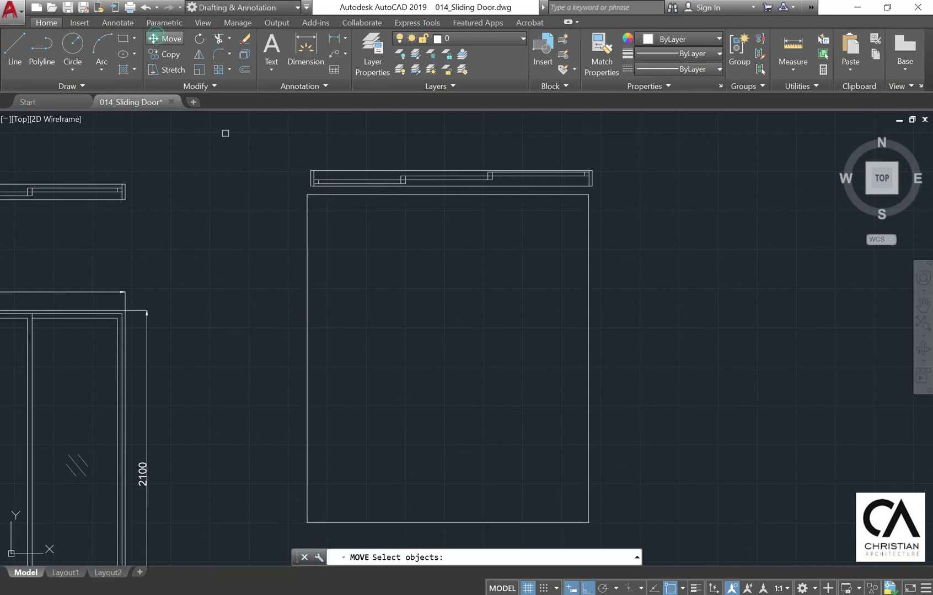
Align the elevation by moving its upper-left corner onto the lower-left corner of the door plan.
scroll(309, 132, up, 4)
click(349, 355)
click(232, 259)
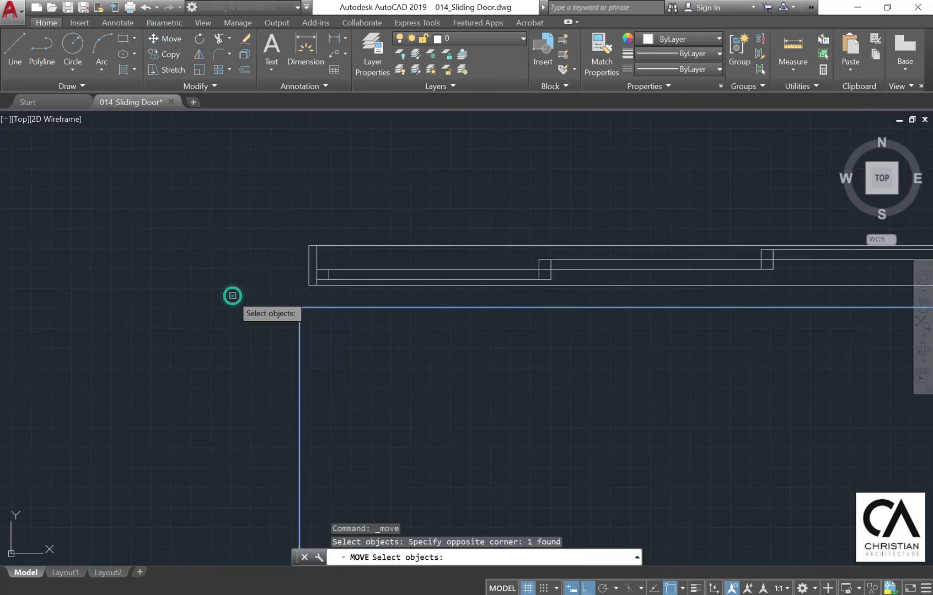
key(Return)
scroll(309, 292, up, 5)
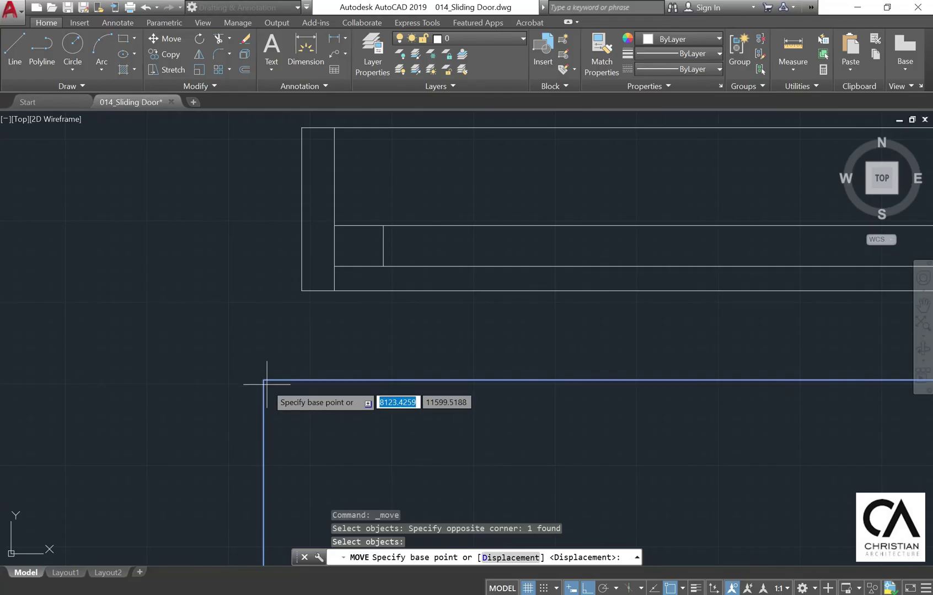
click(264, 380)
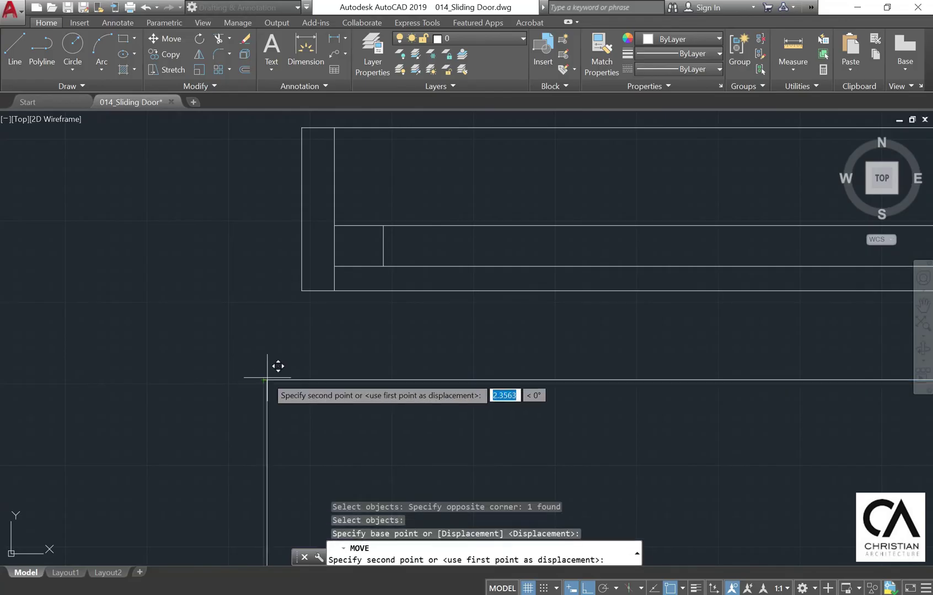
click(301, 291)
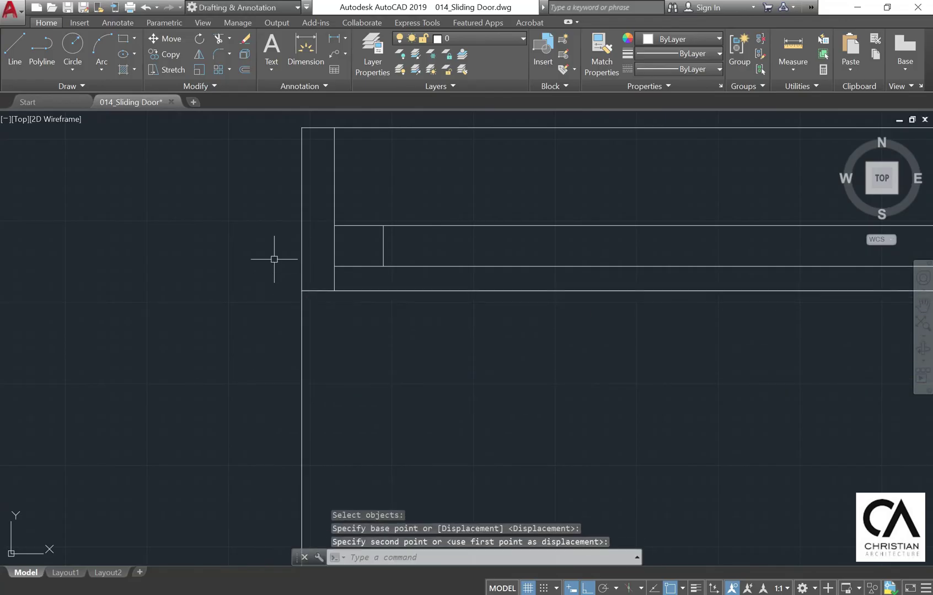
Move the elevation rectangle straight down, leaving a gap of about 310 mm below the plan.
click(160, 38)
key(Return)
click(161, 296)
scroll(171, 292, down, 4)
middle_drag(179, 372, 240, 252)
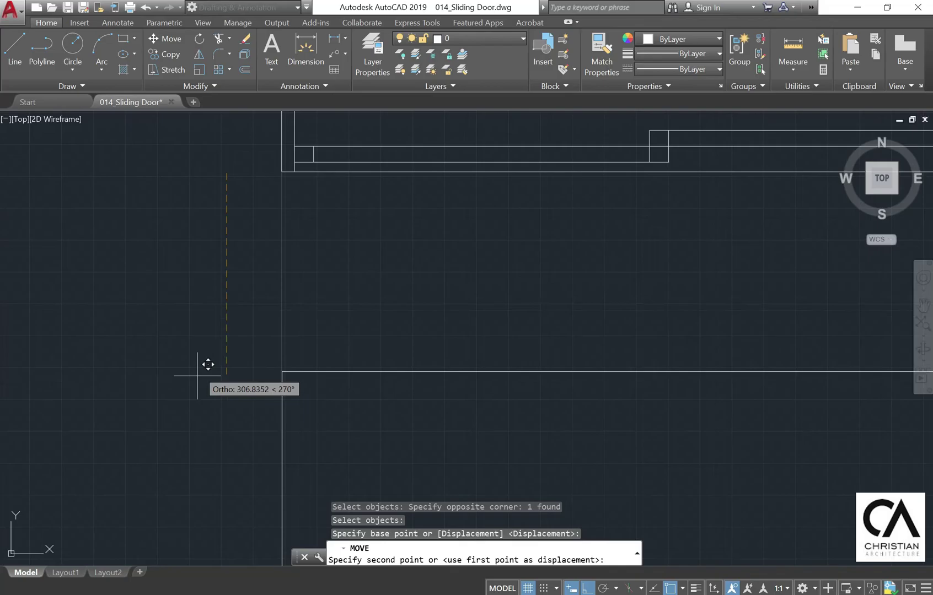
key(Escape)
scroll(174, 193, down, 2)
scroll(279, 271, down, 3)
middle_drag(352, 312, 396, 228)
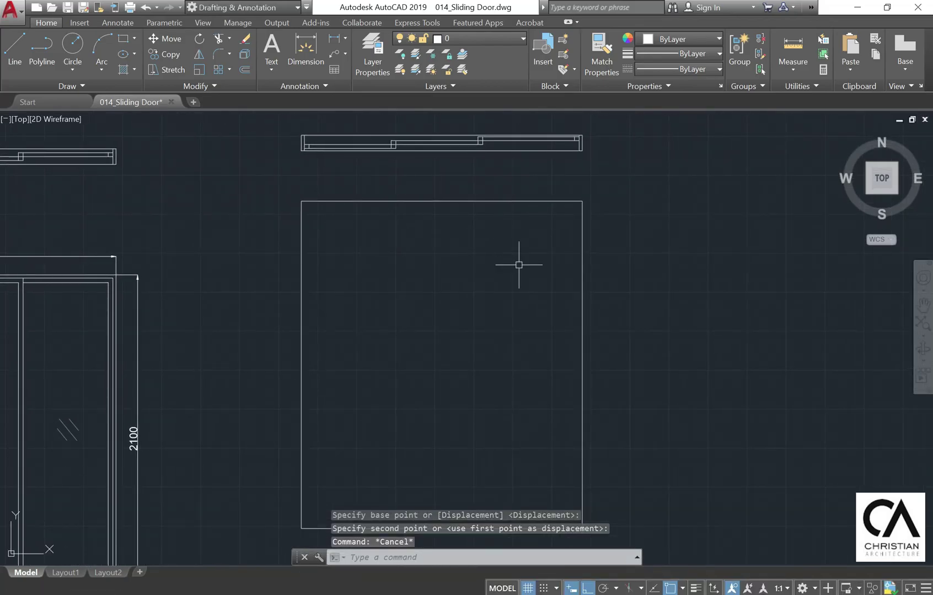
Offset the elevation rectangle 20 inward to form the outer frame.
click(246, 70)
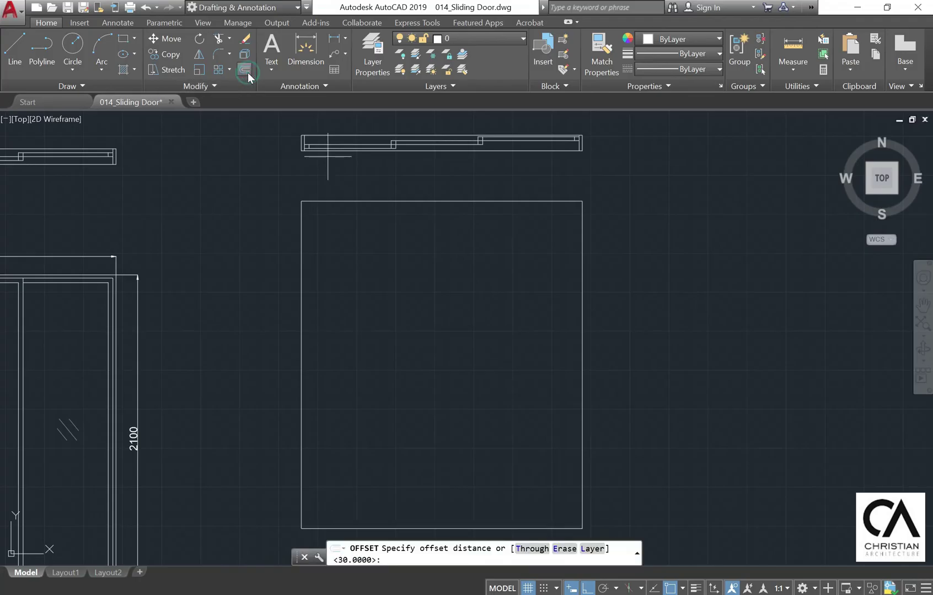
text(20)
key(Return)
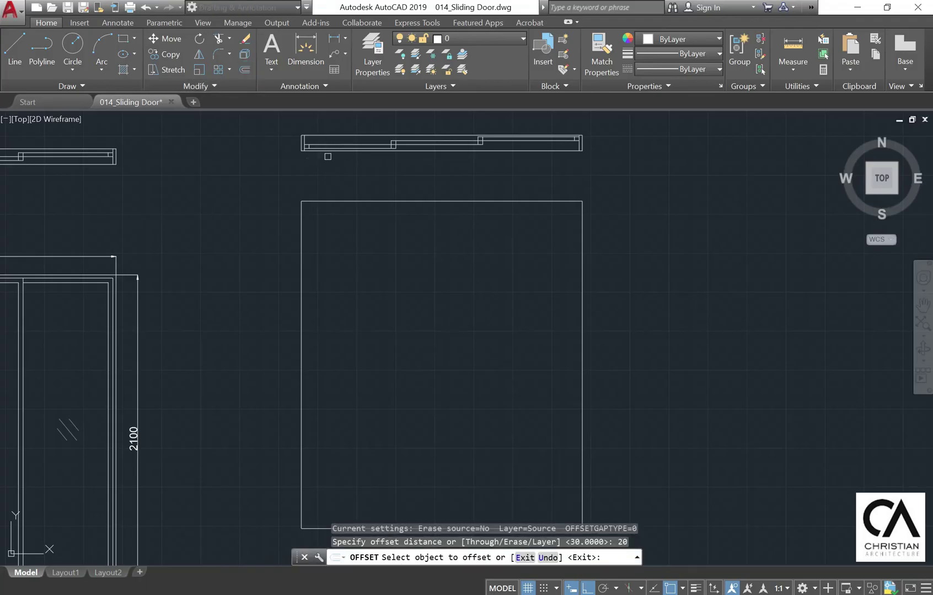
click(326, 202)
click(337, 226)
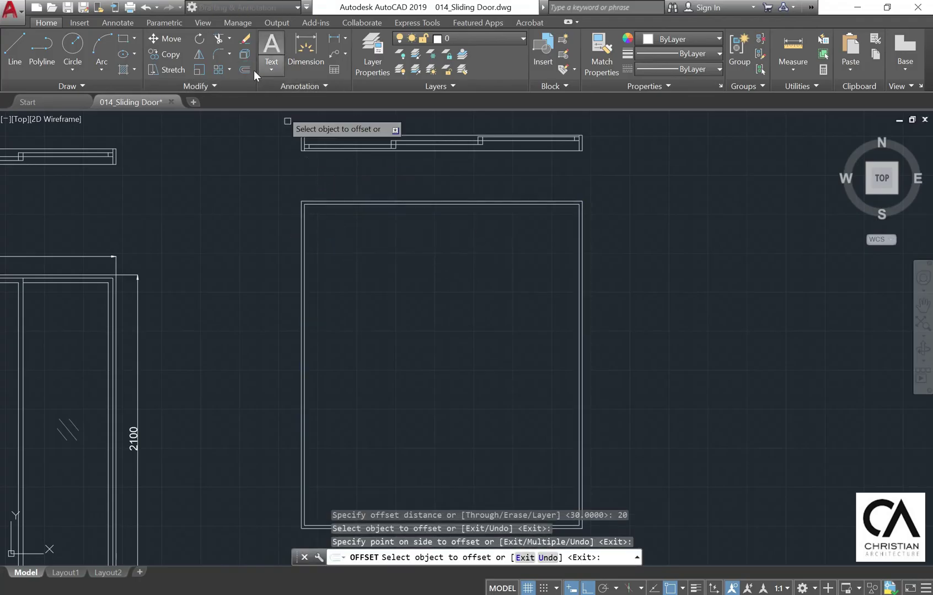
Offset the inner frame rectangle 30 inward to form the panel border.
click(239, 68)
text(30)
key(Return)
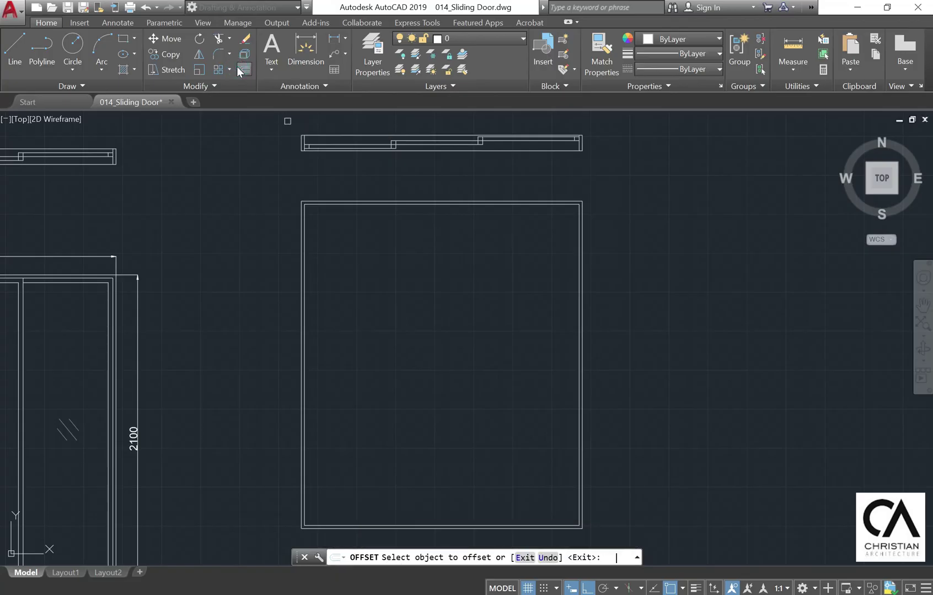
click(320, 207)
click(345, 236)
key(Escape)
middle_drag(471, 167, 444, 188)
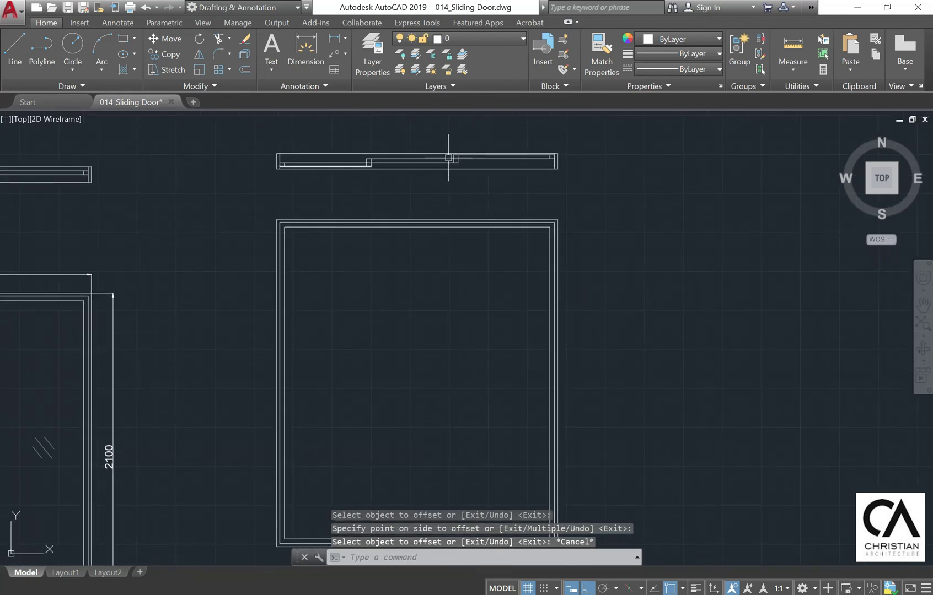
Draw a vertical guide line from the first panel's outer edge in plan into the elevation and color it yellow.
scroll(448, 158, up, 2)
scroll(392, 199, up, 2)
click(15, 49)
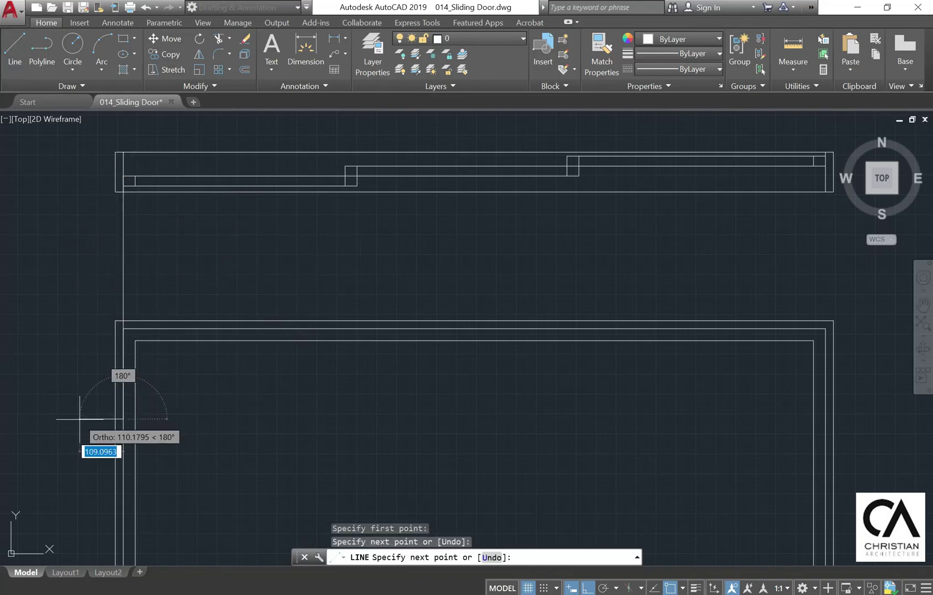
key(Escape)
click(210, 243)
click(43, 213)
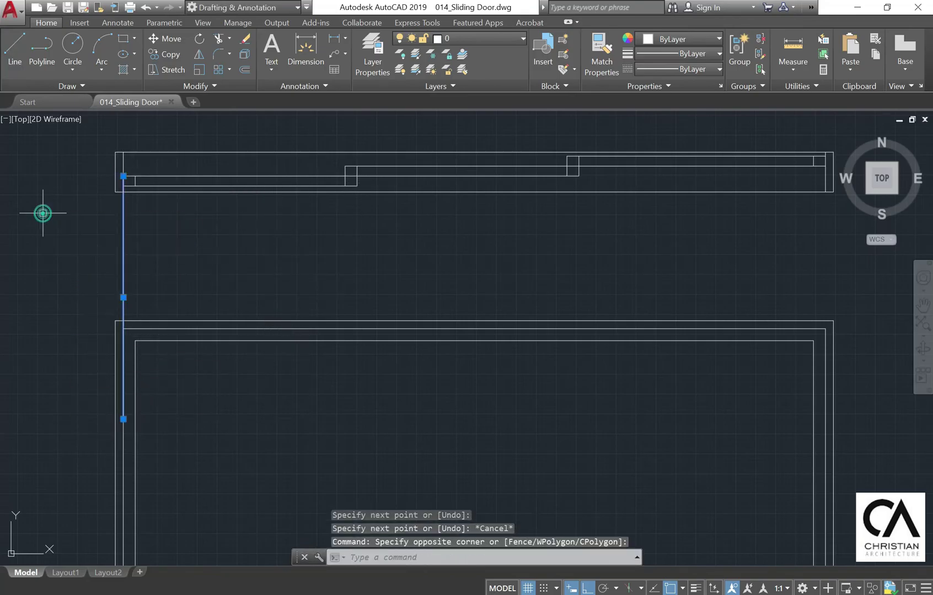
click(677, 40)
click(658, 173)
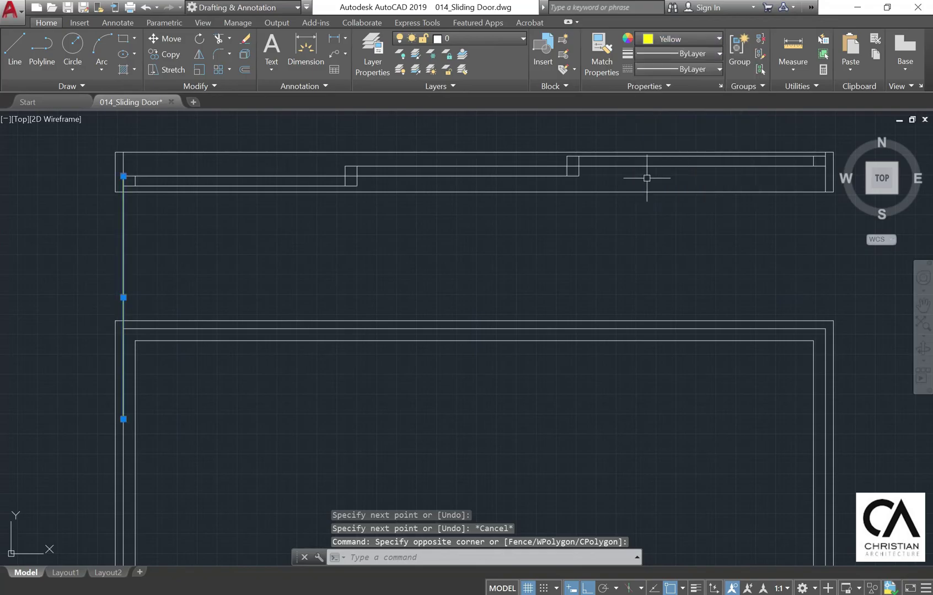
key(Escape)
Copy the yellow guide line to the first stile's inner edge and to both edges of the two overlapping stiles.
click(161, 54)
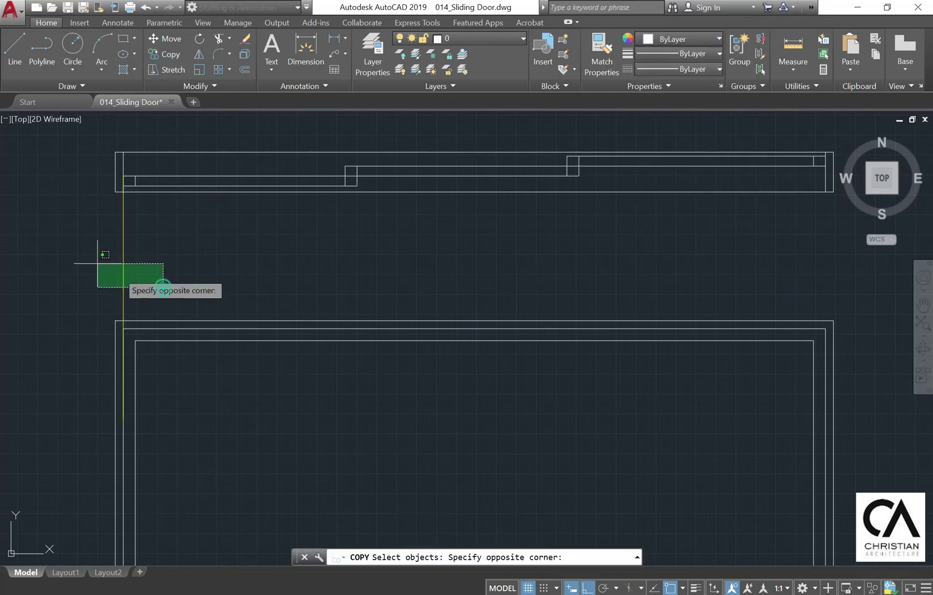
click(97, 264)
key(Return)
click(122, 175)
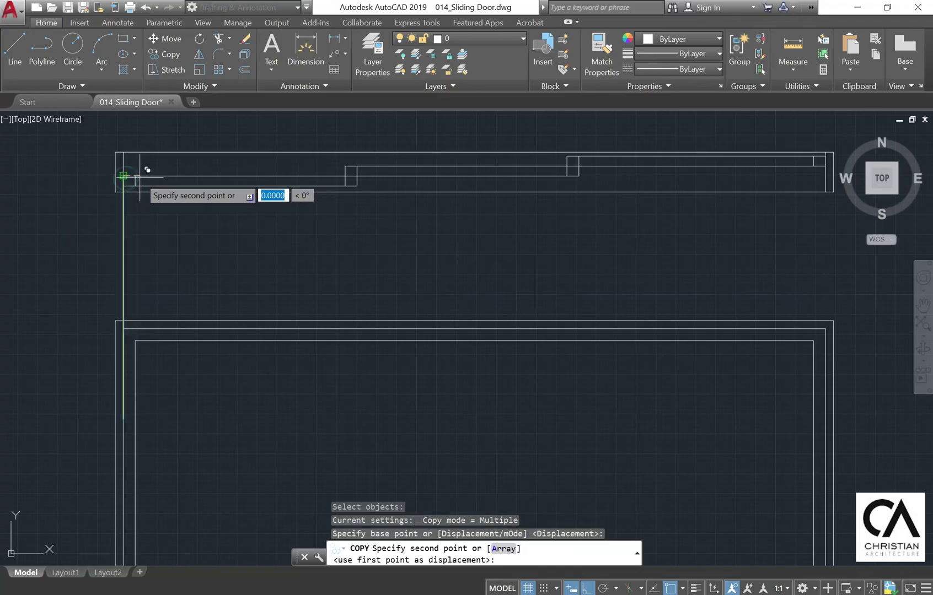
click(142, 167)
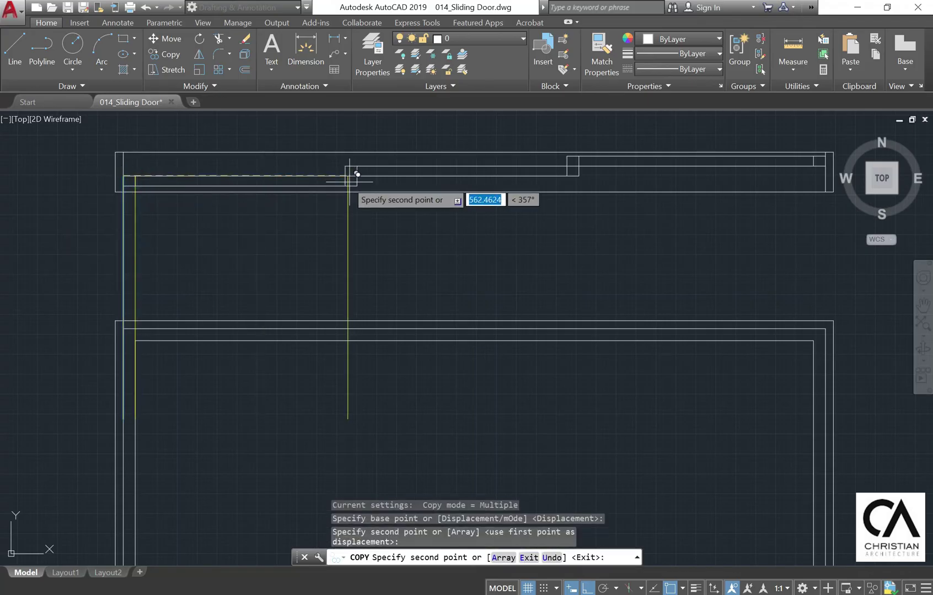
click(352, 168)
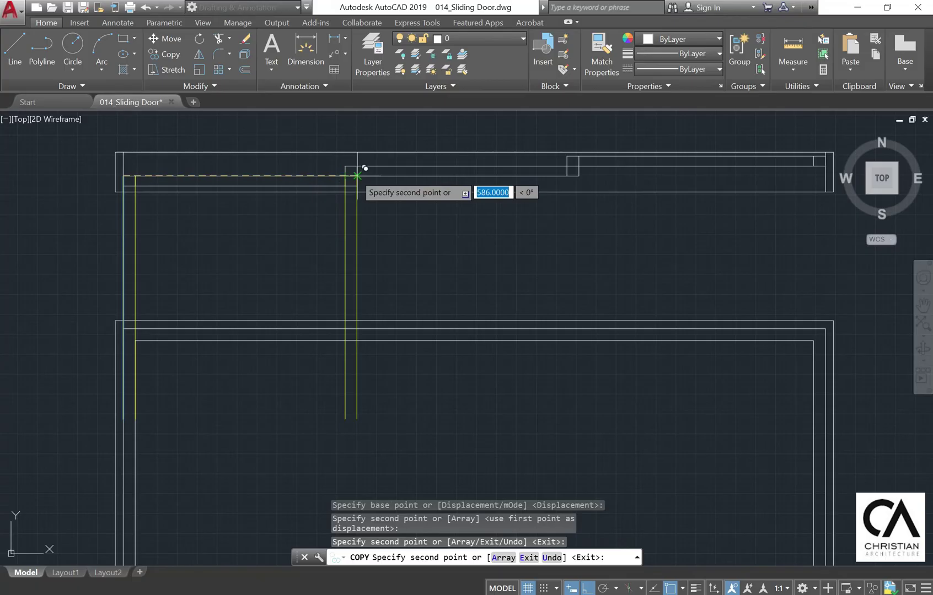
click(365, 168)
click(587, 168)
middle_drag(610, 198, 527, 183)
scroll(616, 292, down, 2)
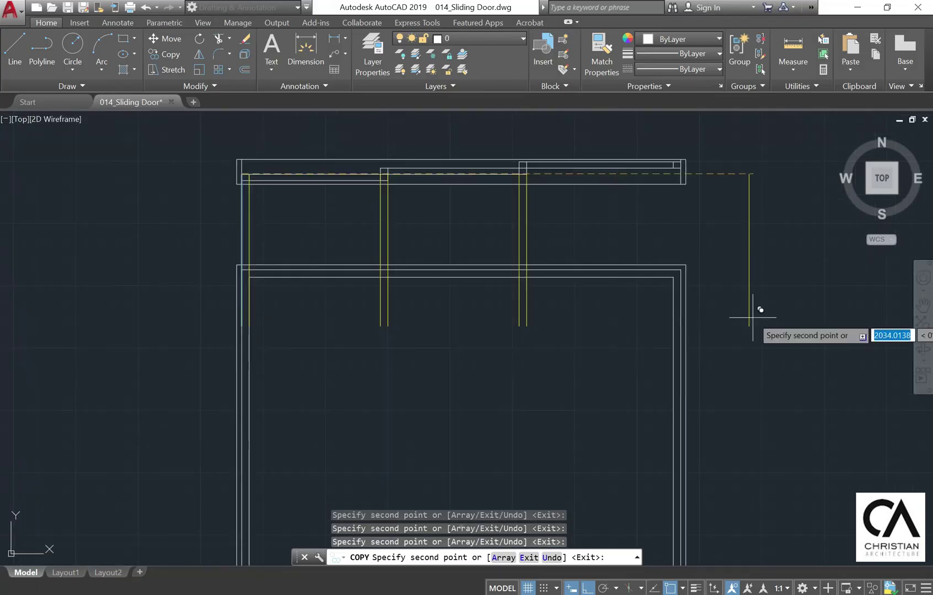
key(Escape)
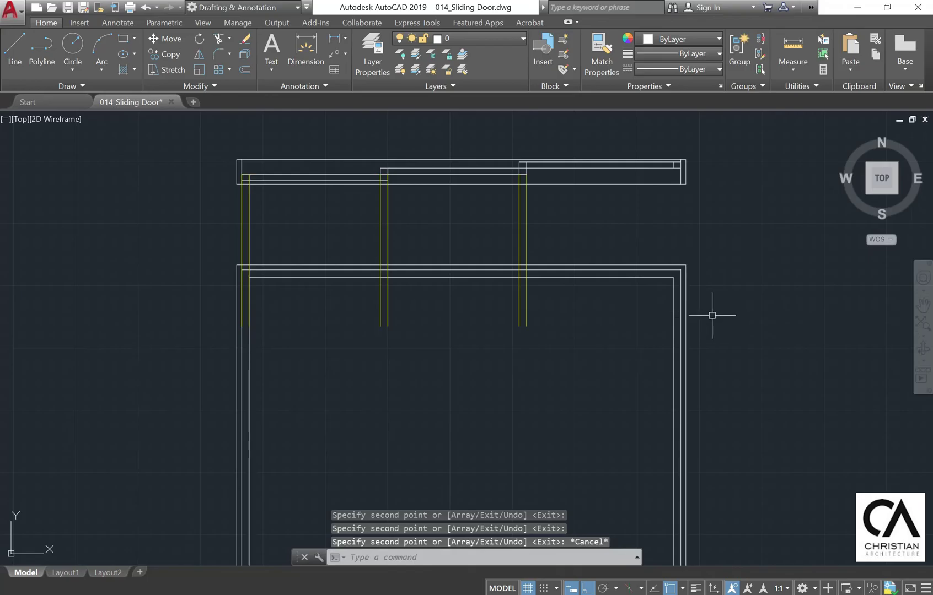
Explode the innermost rectangle of the elevation into separate lines.
middle_drag(414, 299, 405, 278)
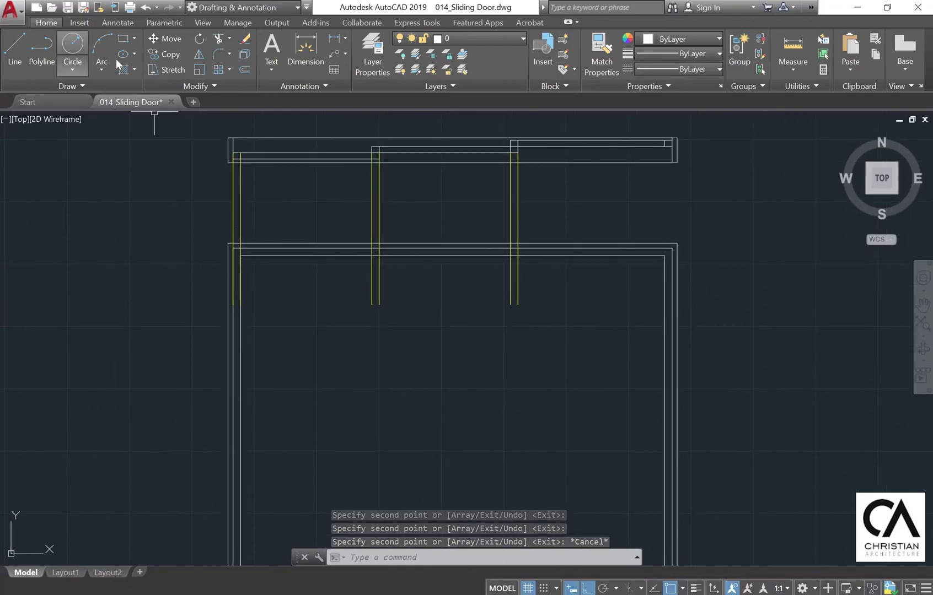
click(165, 54)
key(Escape)
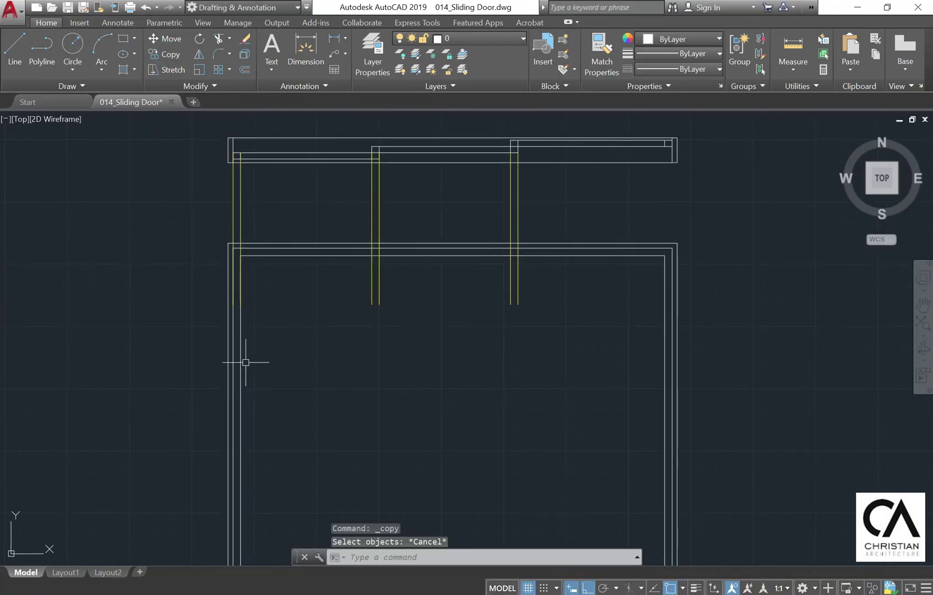
click(241, 361)
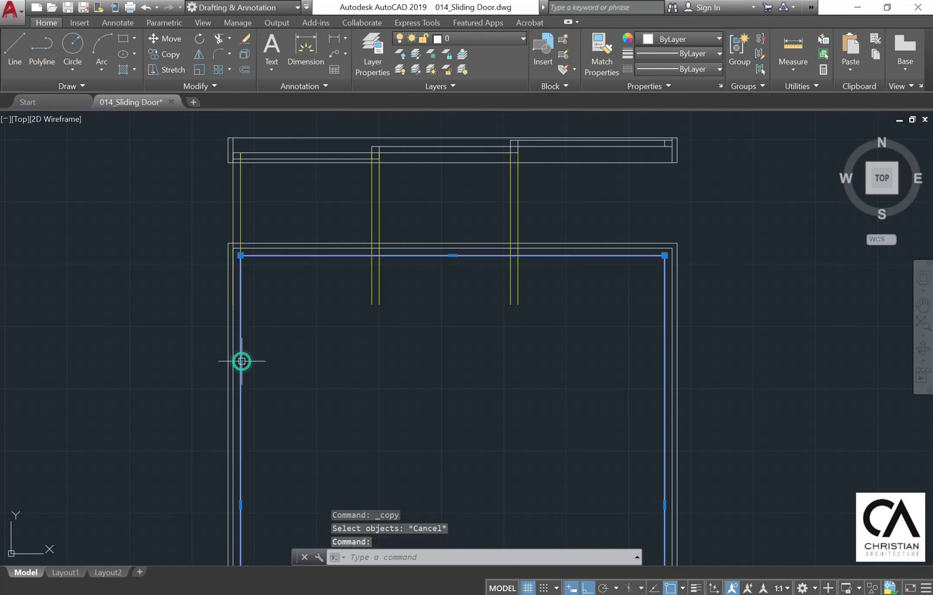
click(243, 60)
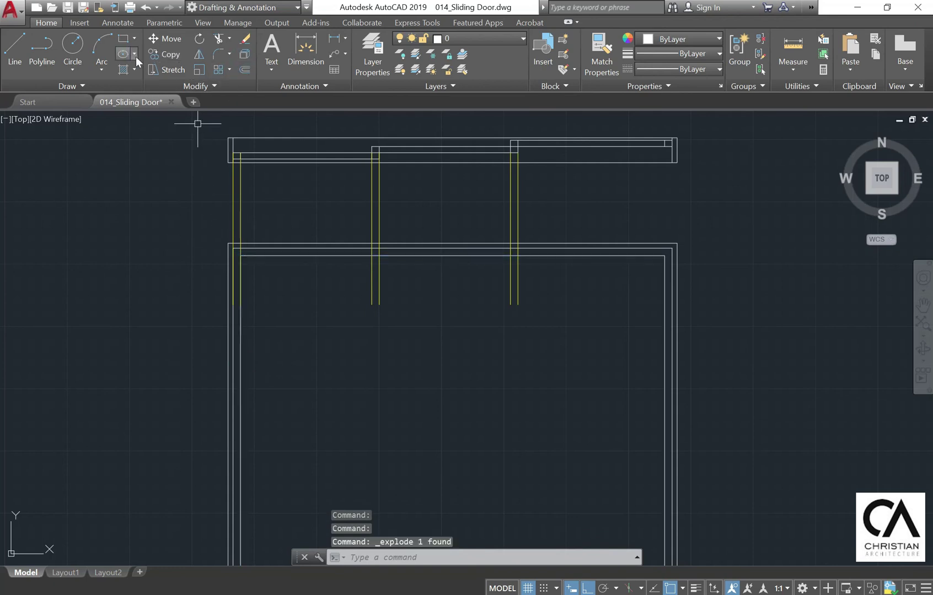
Copy the inner frame's left vertical line onto the yellow guides marking both edges of the two overlapping stiles.
click(168, 55)
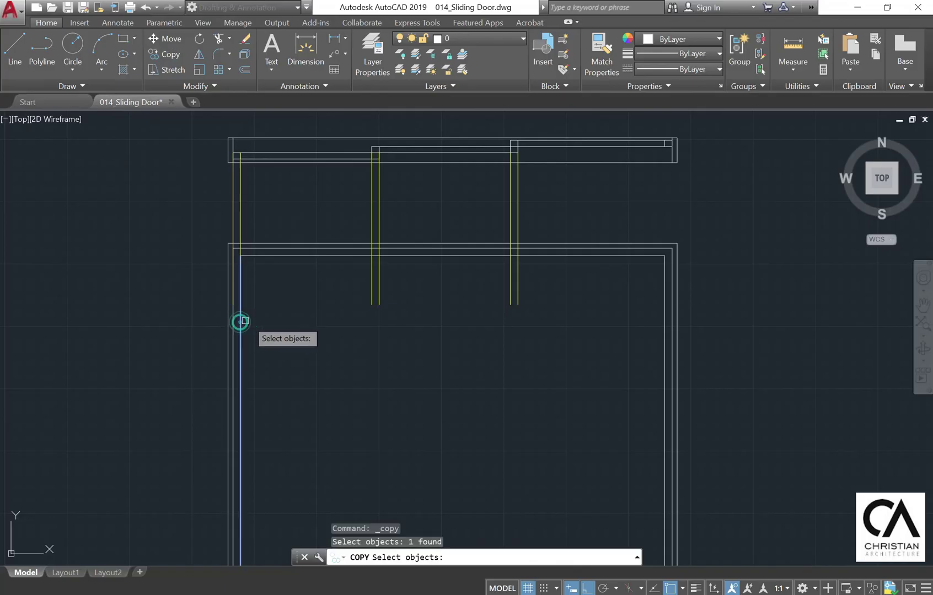
key(Return)
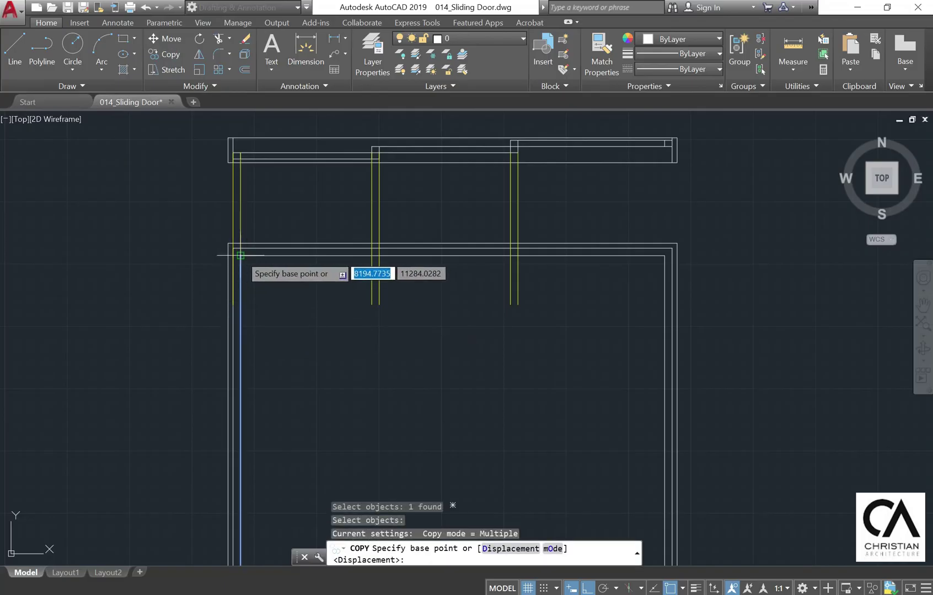
click(240, 255)
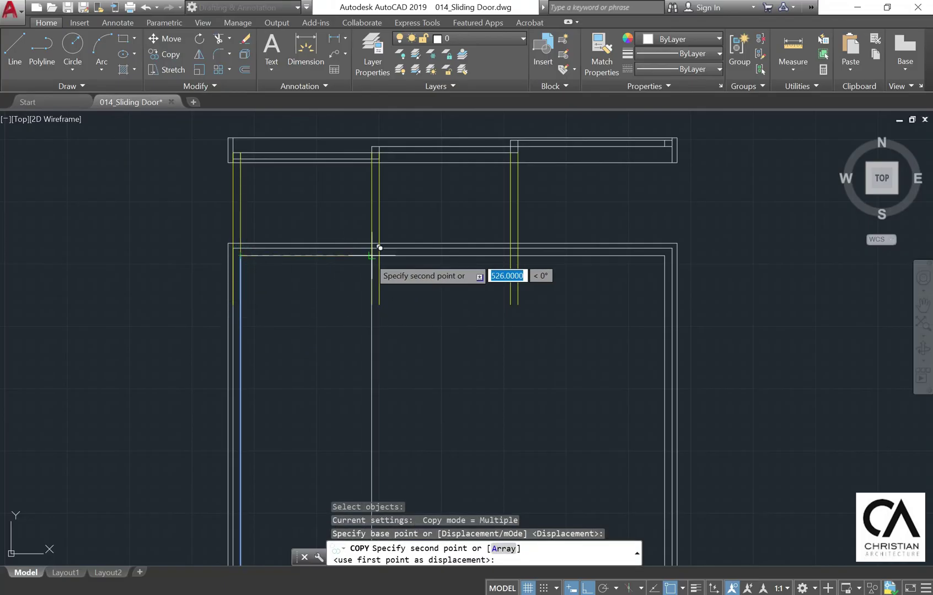
click(379, 248)
scroll(558, 225, up, 5)
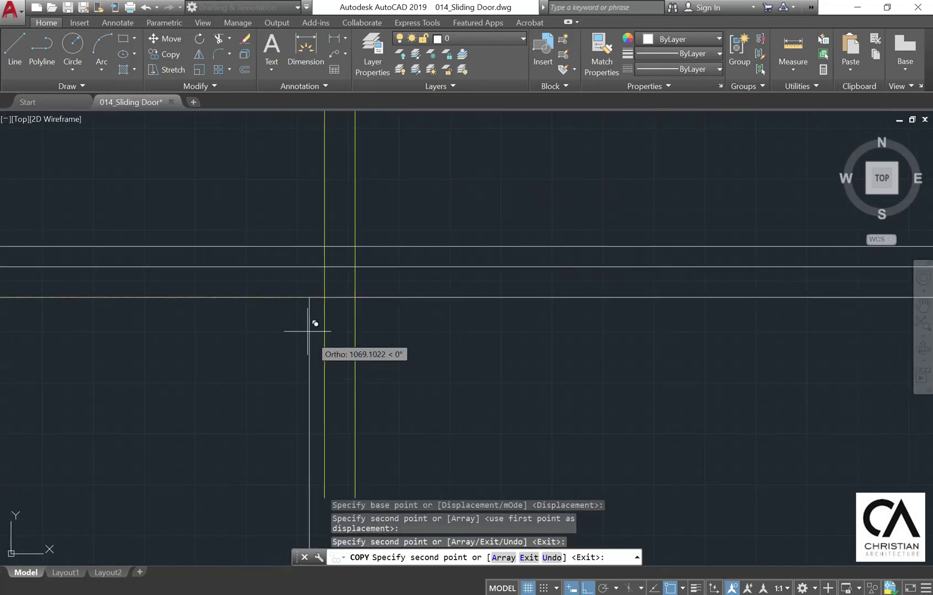
click(325, 298)
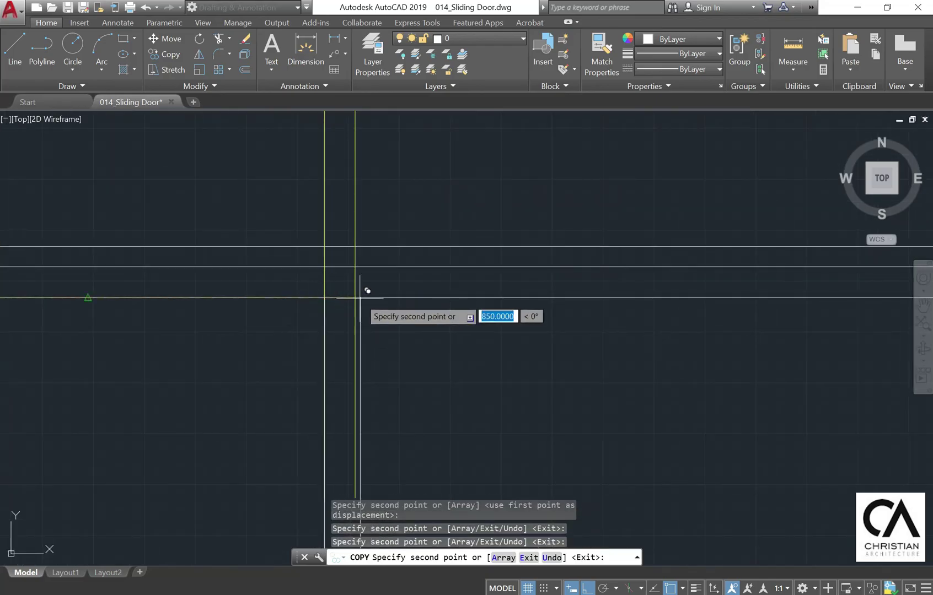
click(355, 298)
scroll(358, 298, down, 5)
key(Escape)
Erase all yellow guide lines between the three-panel door's plan and elevation.
click(511, 256)
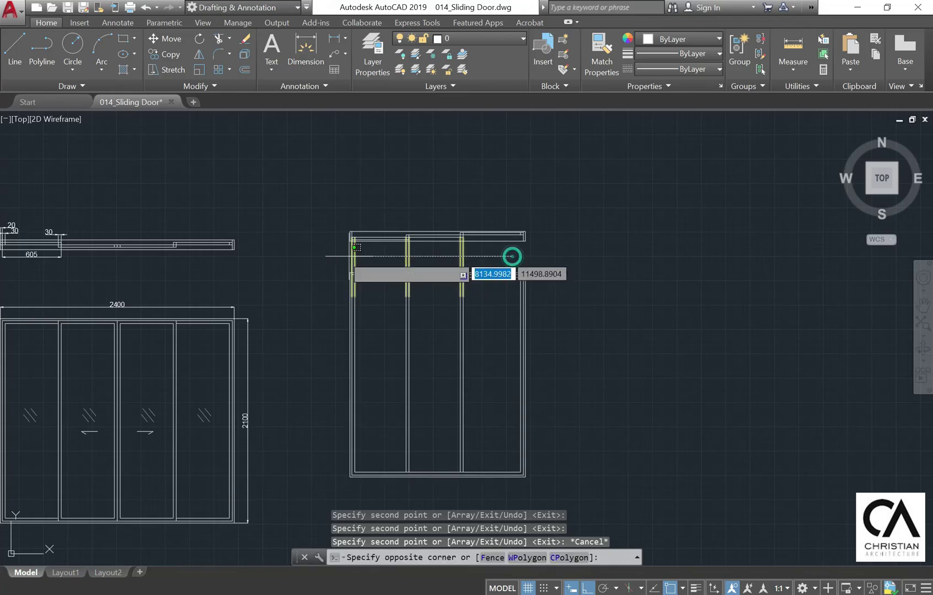
click(316, 255)
key(Delete)
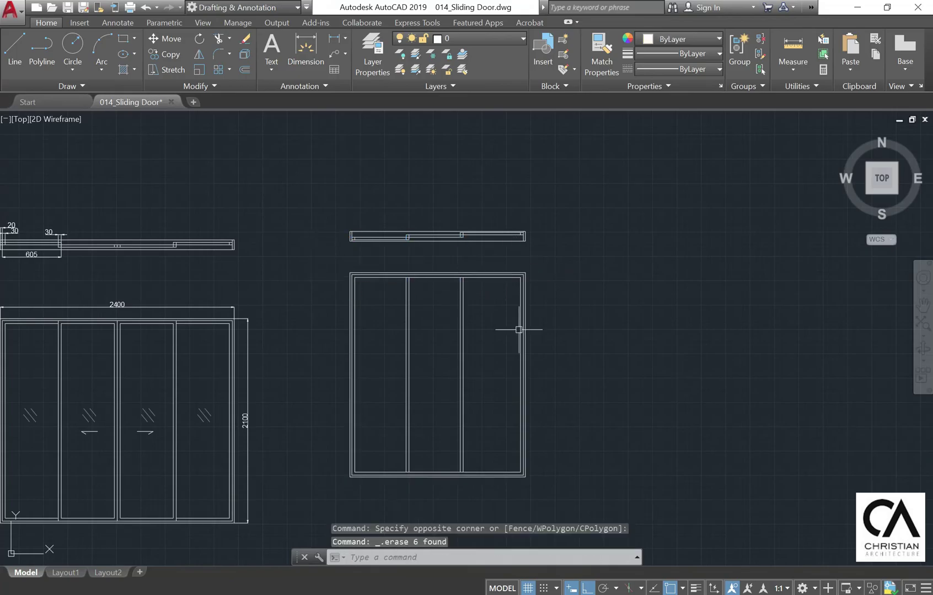
Stretch the upper end of the first overlapping stile's right line up to the inner frame edge.
scroll(519, 329, up, 4)
scroll(354, 189, up, 6)
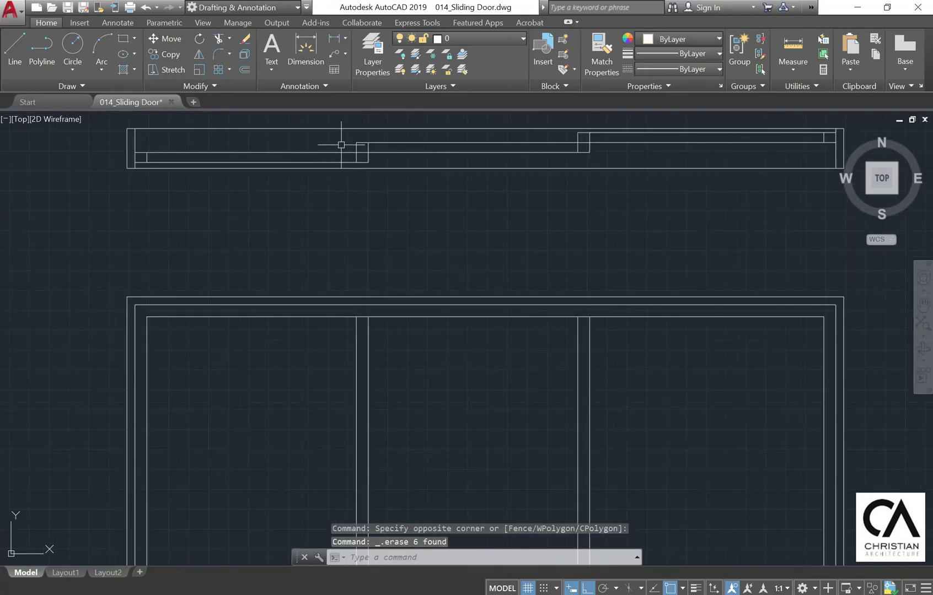
middle_drag(403, 300, 377, 296)
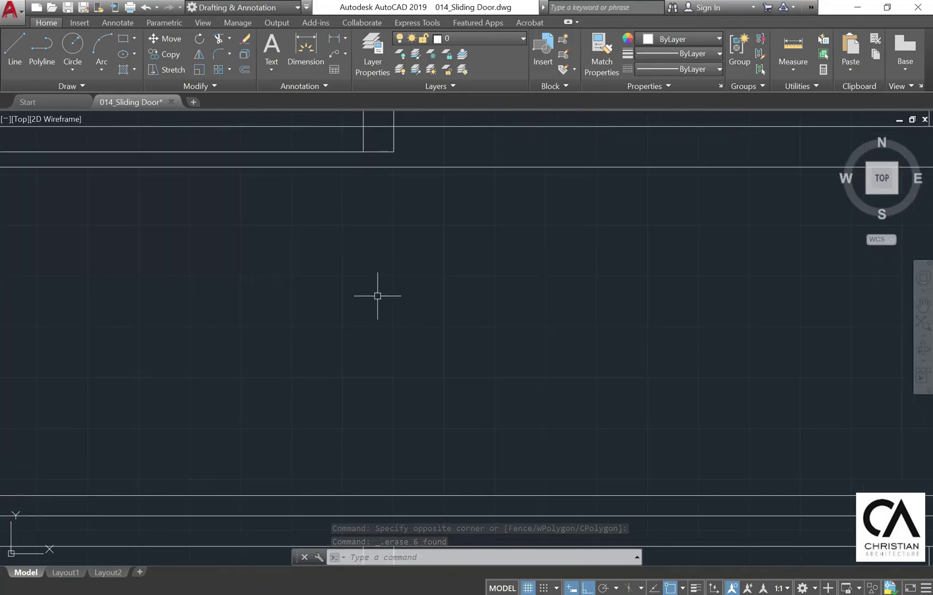
middle_drag(360, 182, 364, 216)
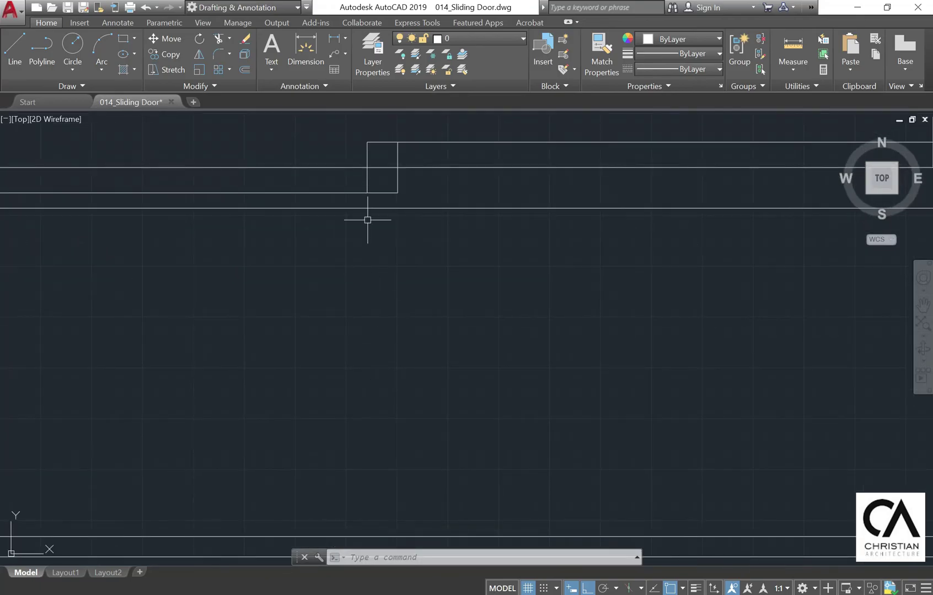
scroll(354, 161, down, 3)
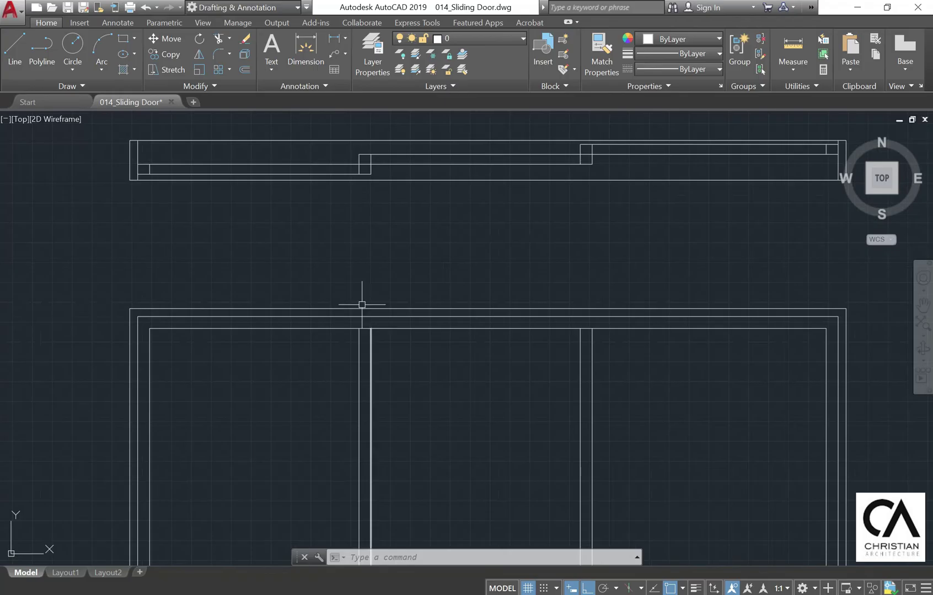
scroll(362, 304, up, 4)
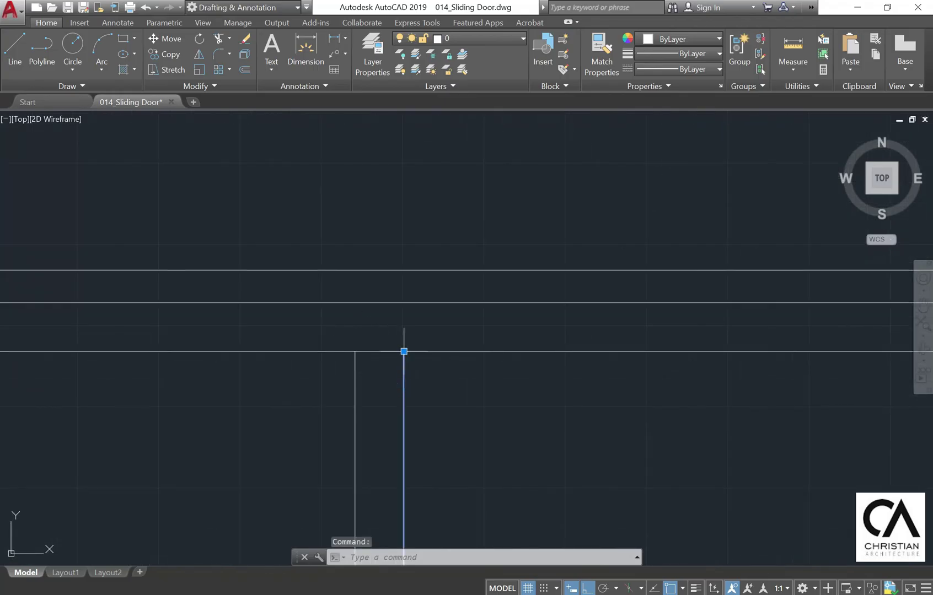
click(403, 351)
click(404, 303)
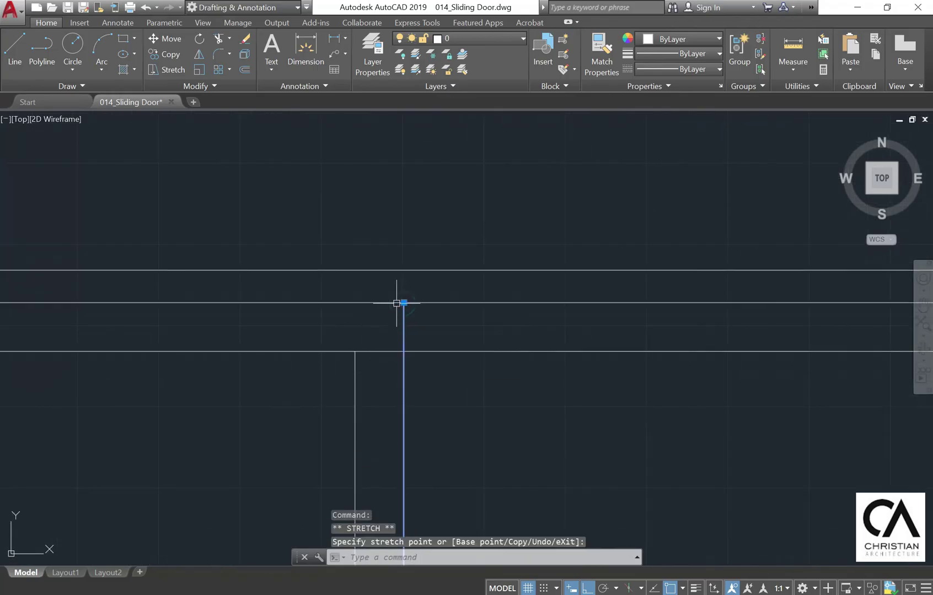
key(Escape)
Trim the top rail's lower line between the two edges of the first overlapping stile.
click(216, 38)
click(377, 359)
click(350, 333)
click(462, 393)
click(351, 336)
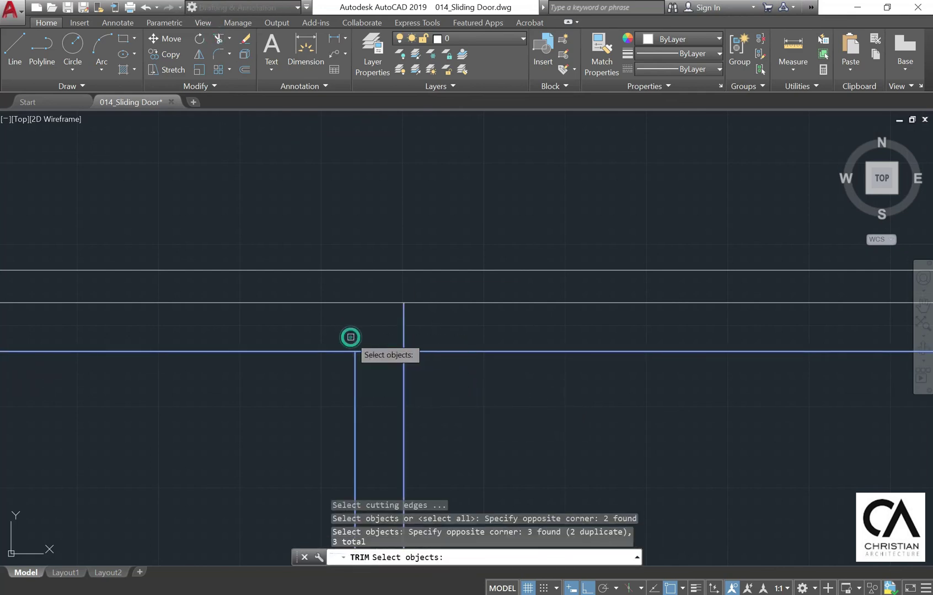
key(Return)
click(366, 351)
Stretch the lower end of the first overlapping stile's right line down to the inner frame edge.
scroll(332, 265, down, 2)
middle_drag(400, 543, 463, 248)
scroll(462, 422, down, 1)
middle_drag(471, 510, 466, 240)
scroll(430, 273, up, 5)
key(Escape)
click(525, 306)
click(441, 237)
click(462, 338)
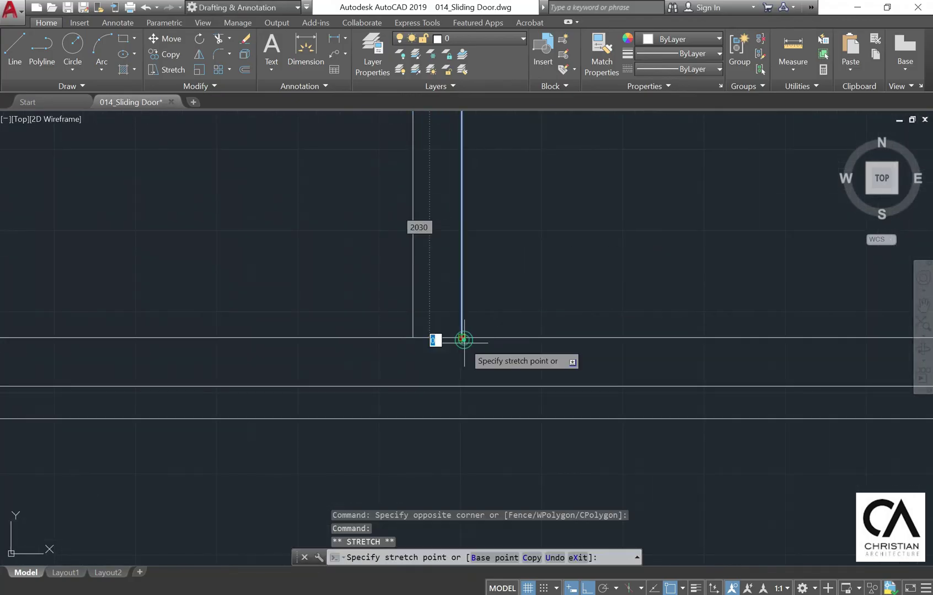
click(462, 387)
key(Escape)
Trim the bottom rail's upper line between the two edges of the first overlapping stile.
click(218, 40)
click(510, 363)
click(397, 317)
key(Return)
click(441, 338)
scroll(308, 309, down, 5)
scroll(627, 295, up, 5)
key(Escape)
Stretch both ends of the second overlapping stile's right line to the inner frame's bottom and top edges.
click(468, 323)
click(385, 283)
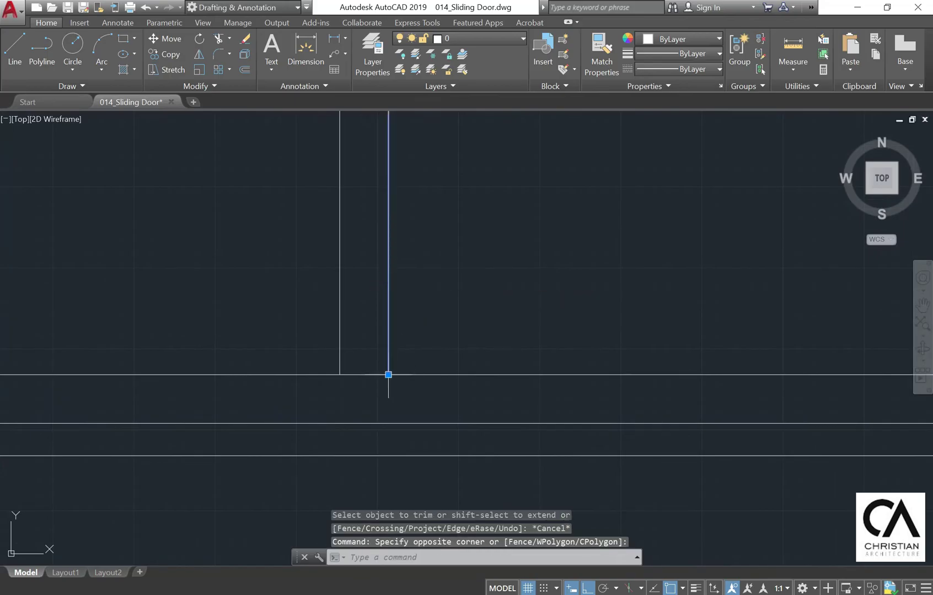
click(388, 375)
click(388, 423)
middle_drag(411, 290, 453, 490)
scroll(456, 391, down, 4)
middle_drag(441, 309, 463, 485)
middle_drag(476, 285, 449, 490)
middle_drag(458, 259, 464, 491)
scroll(458, 253, up, 4)
click(487, 317)
click(486, 267)
key(Escape)
scroll(490, 265, down, 3)
scroll(492, 248, up, 5)
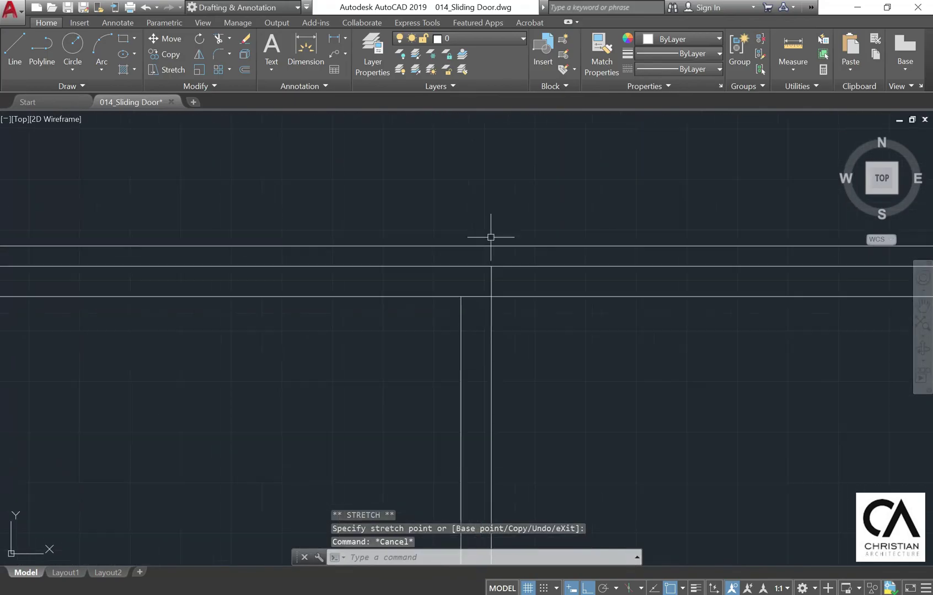
Trim the top rail's lower line between the two edges of the second overlapping stile.
middle_drag(368, 288, 364, 215)
click(217, 38)
click(604, 450)
click(358, 293)
key(Return)
click(421, 386)
click(414, 361)
key(Escape)
scroll(529, 262, down, 8)
scroll(614, 358, down, 3)
middle_drag(574, 333, 657, 212)
scroll(515, 283, down, 1)
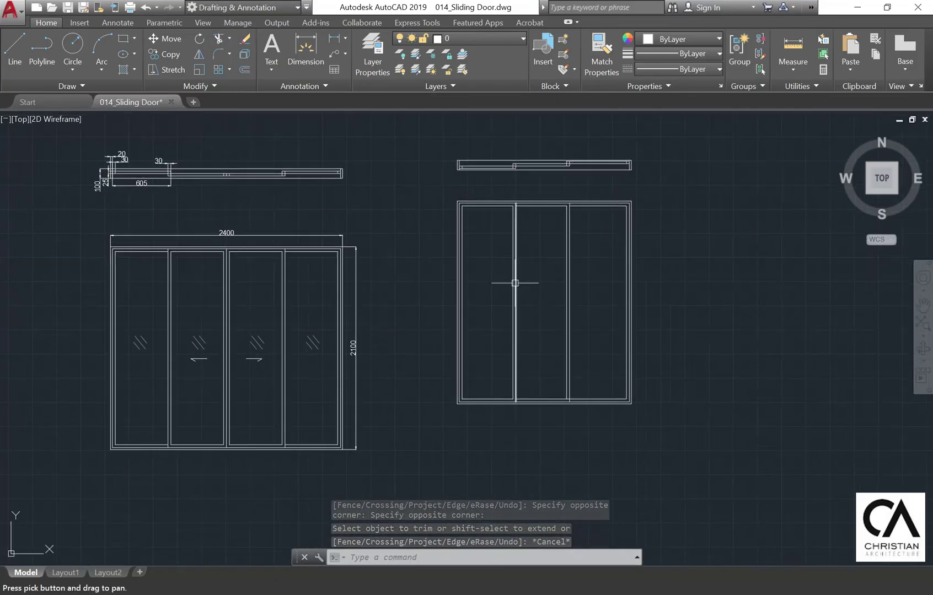
Draw a horizontal base line from the 2400 door elevation's lower right corner to beyond the three-panel elevation.
double_click(16, 47)
middle_drag(200, 220, 259, 246)
scroll(259, 245, down, 2)
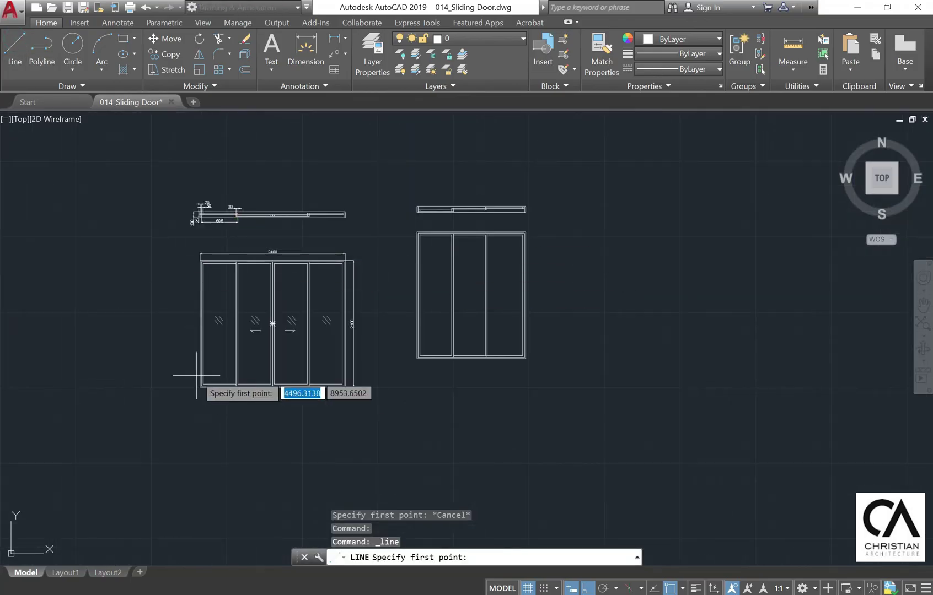
click(353, 386)
click(619, 387)
key(Escape)
click(163, 23)
click(47, 23)
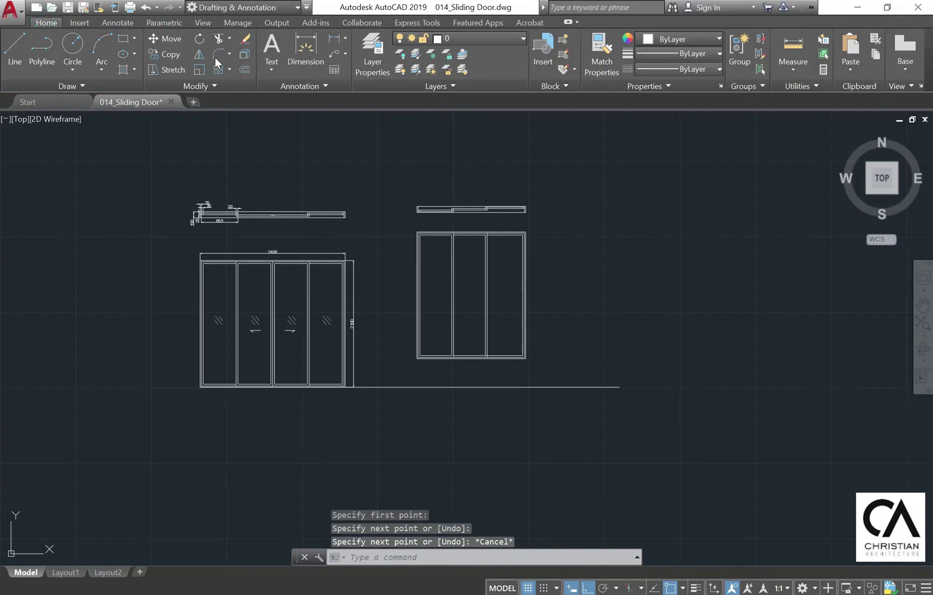
Move the three-panel door elevation straight down so that its bottom edge sits on the base line.
click(166, 39)
click(587, 373)
click(415, 220)
key(Return)
scroll(419, 385, up, 5)
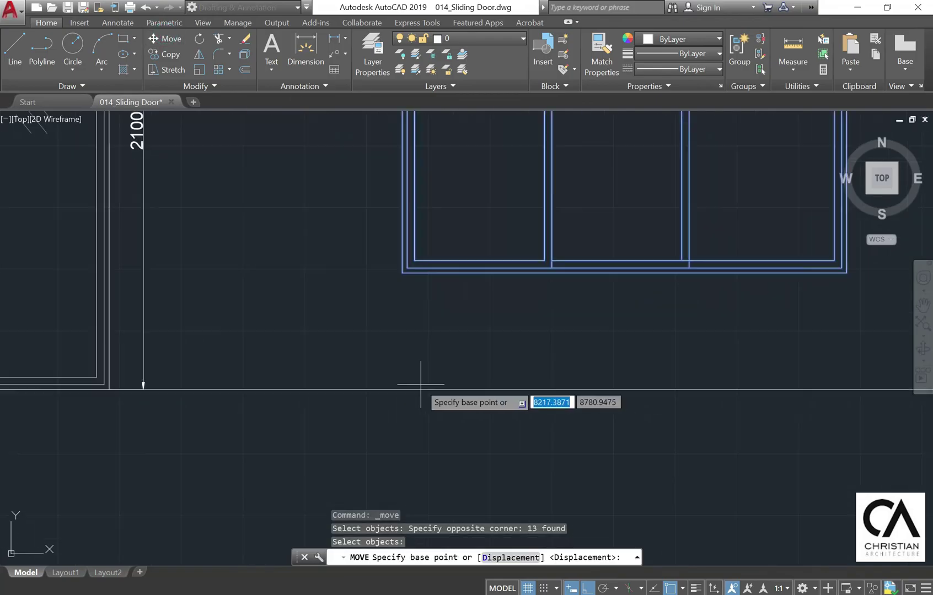
click(402, 270)
click(401, 387)
key(Escape)
key(Escape)
scroll(396, 277, down, 3)
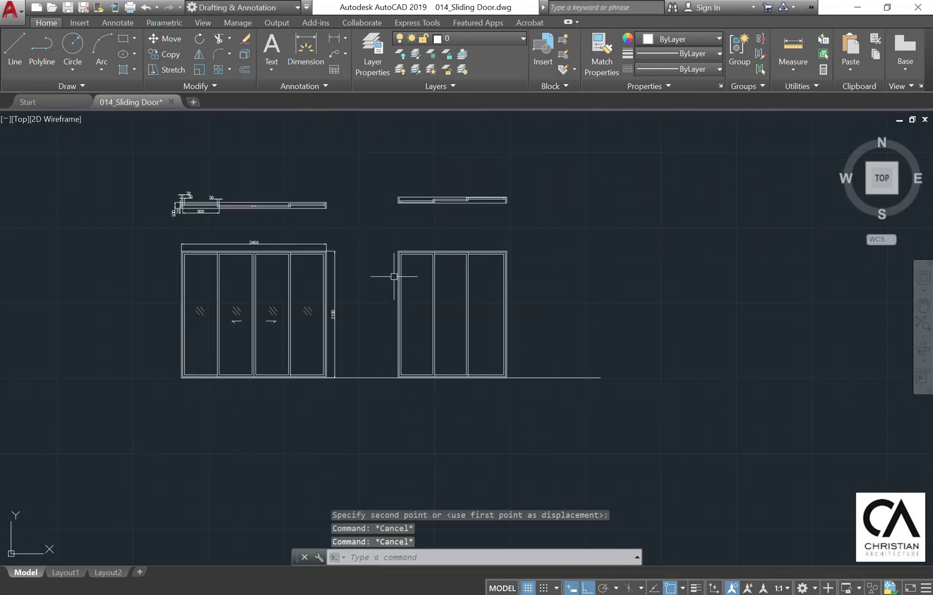
Draw a horizontal alignment line from the 2400 door plan's lower right corner across to the three-panel plan.
click(15, 48)
scroll(333, 187, up, 4)
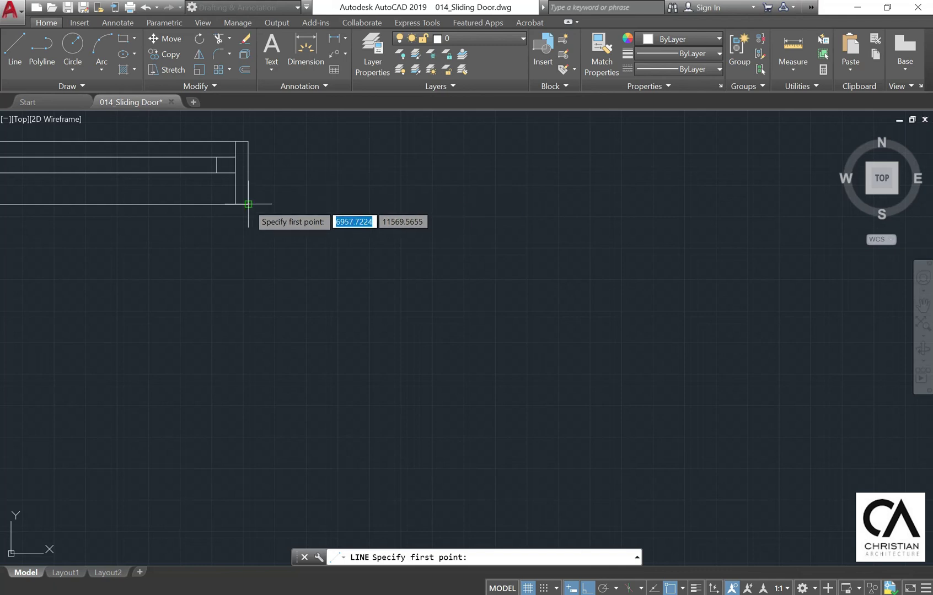
click(245, 209)
scroll(246, 208, up, 3)
key(Escape)
scroll(572, 188, up, 2)
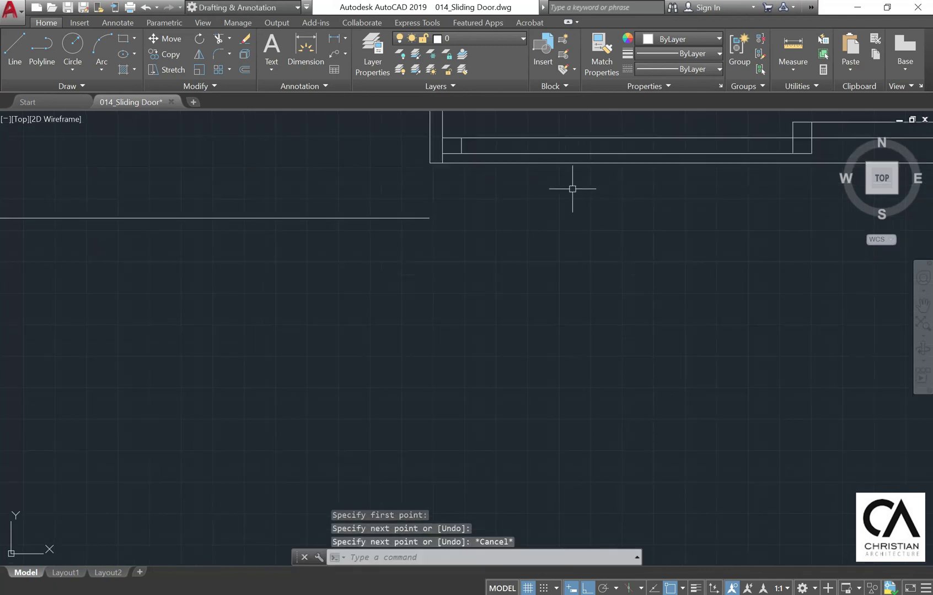
Move the three-panel door plan vertically so that its lower left corner meets the end of the alignment line.
click(161, 39)
scroll(537, 164, down, 3)
scroll(687, 217, down, 2)
click(689, 222)
click(154, 124)
scroll(190, 264, up, 3)
middle_drag(186, 144, 386, 246)
scroll(385, 246, up, 2)
click(395, 239)
click(396, 326)
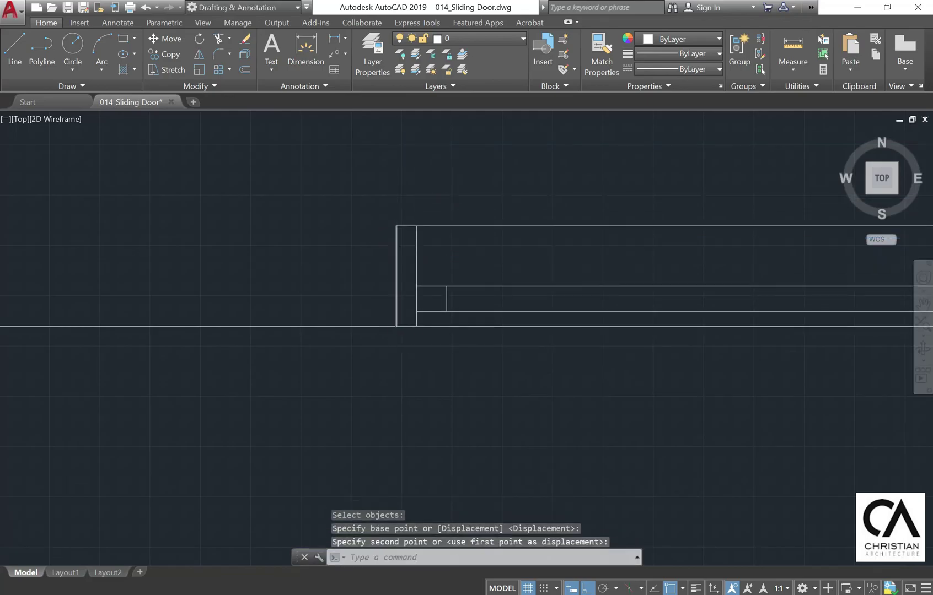
scroll(414, 196, down, 5)
click(15, 48)
scroll(401, 203, up, 4)
key(Escape)
scroll(467, 207, down, 3)
scroll(470, 211, down, 3)
Copy the glass marks and right-pointing arrow from the 2400 door's third panel into the three-panel door's first and second panels.
click(164, 54)
scroll(380, 389, up, 3)
click(340, 385)
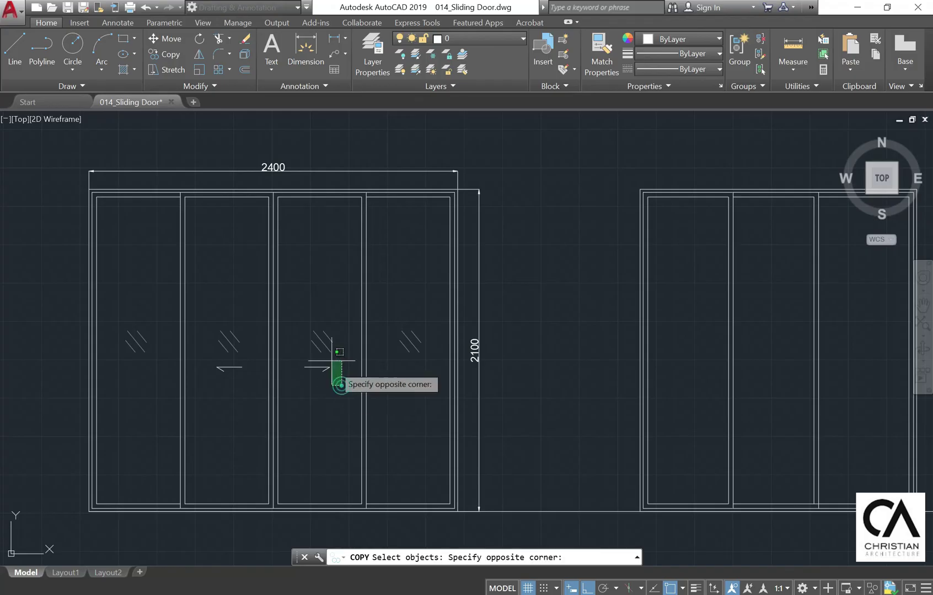
click(300, 292)
key(Return)
scroll(369, 504, up, 2)
middle_drag(367, 518, 381, 377)
click(379, 367)
scroll(295, 336, down, 4)
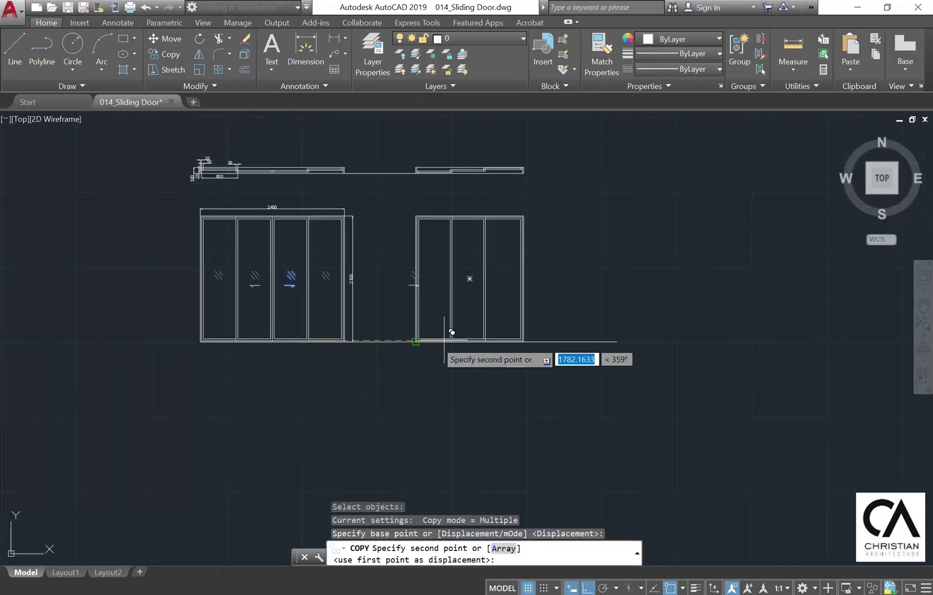
scroll(449, 340, up, 5)
click(463, 346)
click(597, 345)
key(Escape)
Copy only the glass marks from the second panel into the three-panel door's third panel.
middle_drag(524, 218, 461, 426)
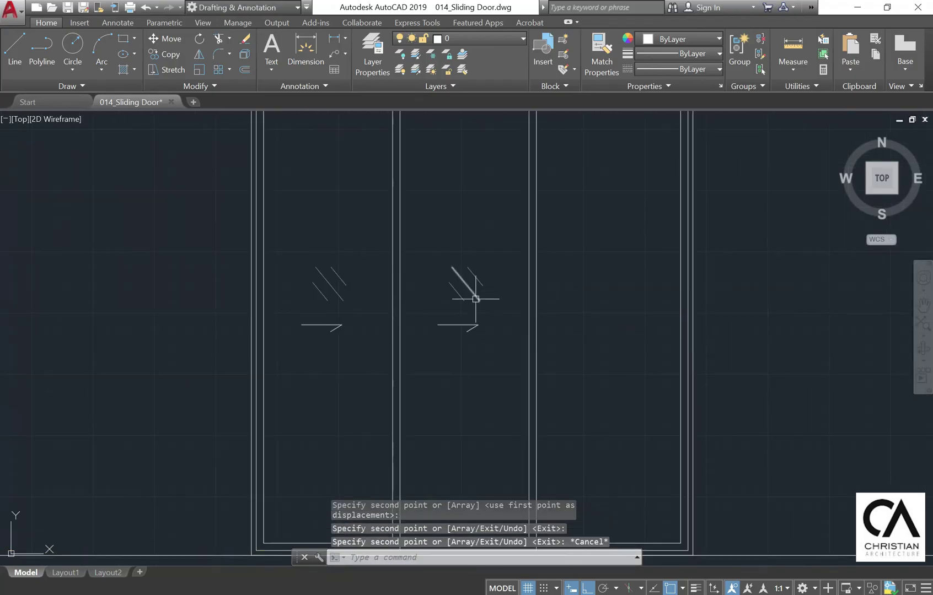
click(476, 298)
click(436, 255)
click(166, 58)
middle_drag(564, 520, 489, 371)
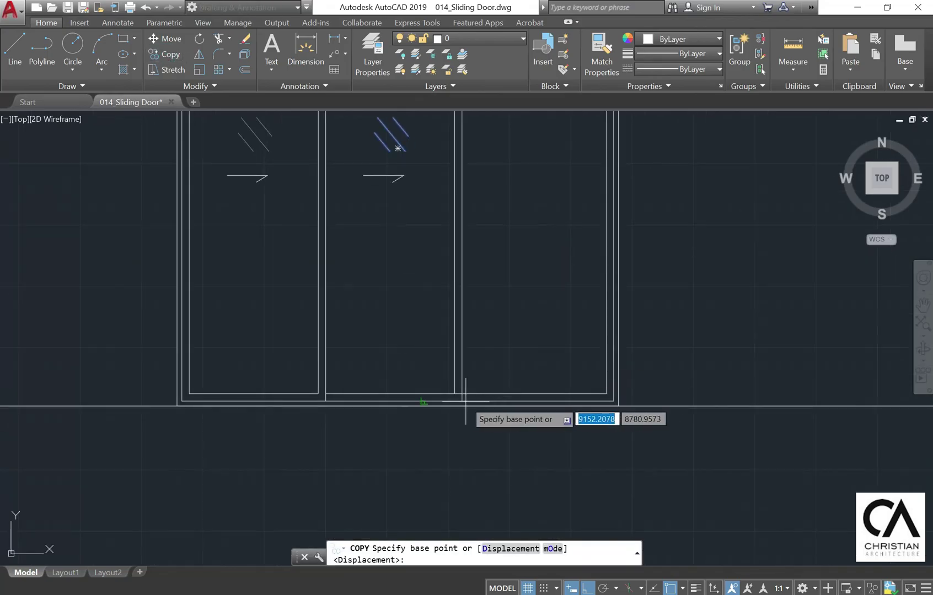
right_click(425, 388)
key(Escape)
click(455, 394)
click(608, 390)
key(Escape)
Dimension the overall width of the three-panel door elevation, with the dimension line above the frame.
scroll(529, 302, down, 5)
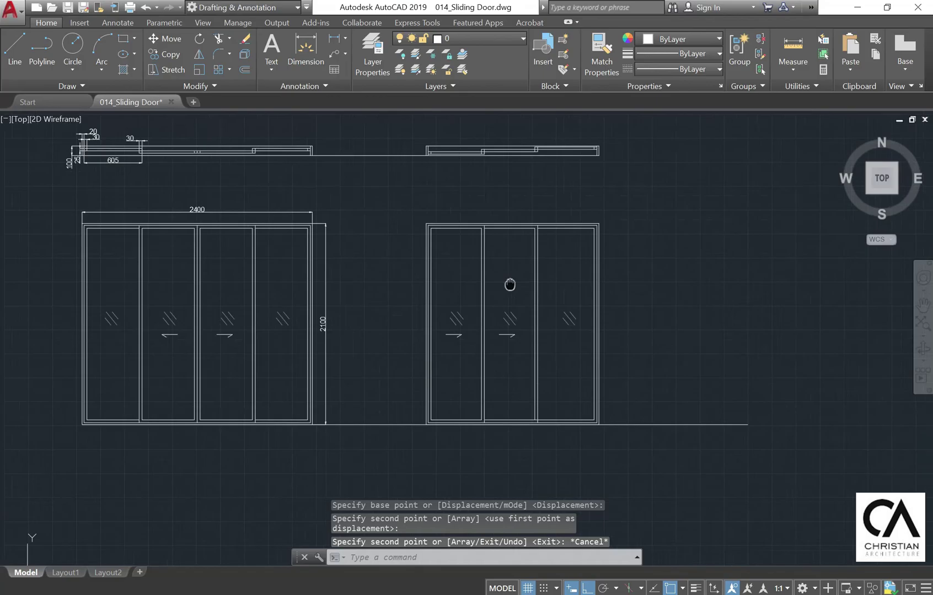
click(329, 67)
click(447, 232)
scroll(628, 223, up, 6)
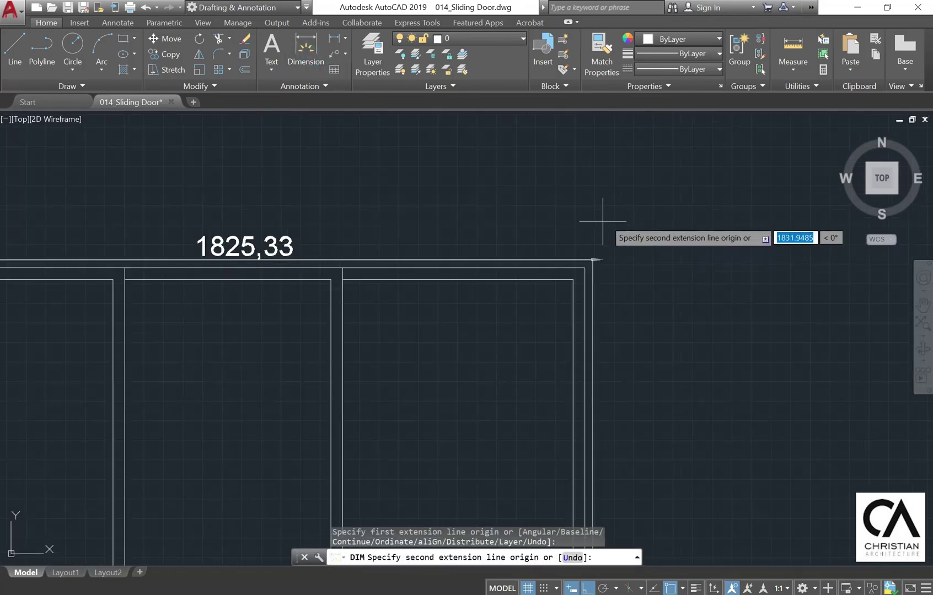
click(591, 260)
scroll(631, 207, down, 5)
click(621, 205)
middle_drag(617, 240, 550, 194)
click(550, 180)
key(Escape)
Dimension the overall height of the three-panel door elevation, with the dimension line beyond its right edge.
scroll(551, 178, up, 4)
click(306, 53)
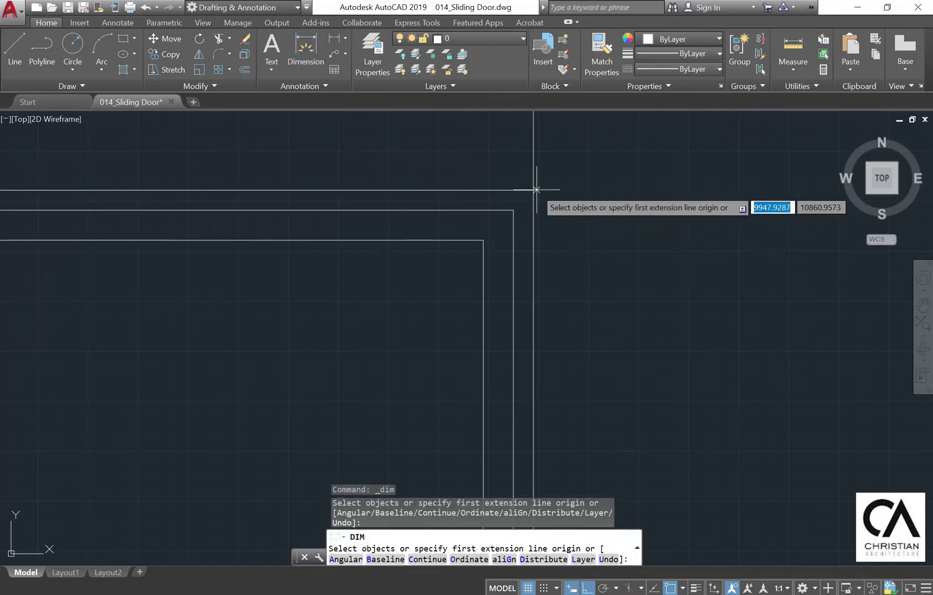
click(534, 190)
scroll(528, 178, down, 3)
scroll(538, 309, down, 3)
scroll(562, 333, up, 4)
click(500, 344)
scroll(583, 219, down, 3)
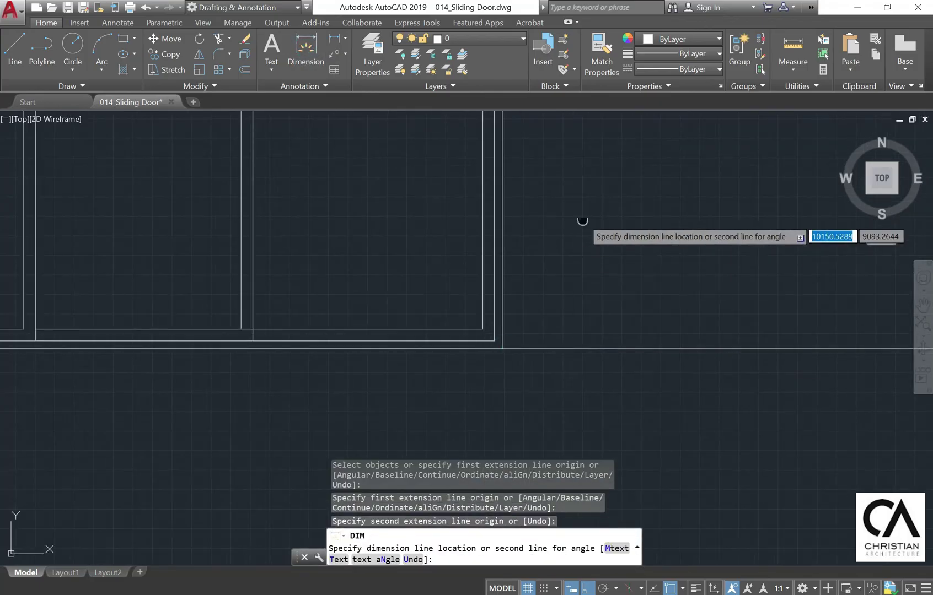
click(668, 321)
scroll(669, 321, down, 8)
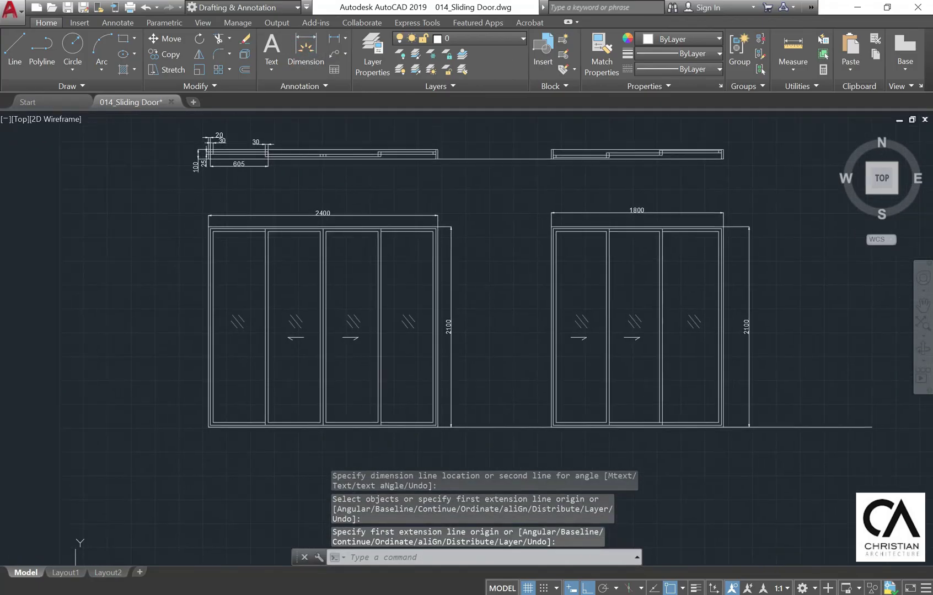
scroll(459, 302, up, 6)
scroll(502, 319, down, 6)
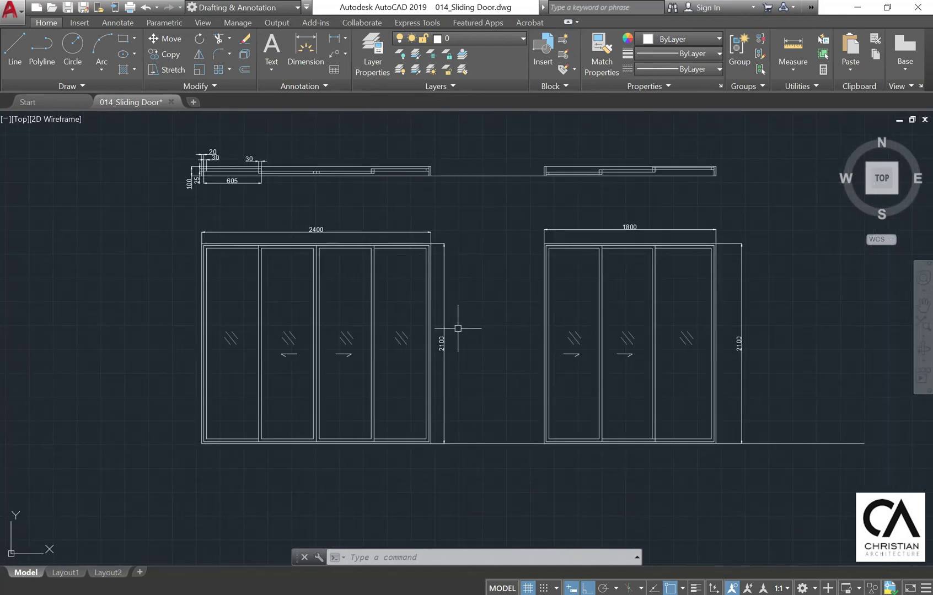
Copy the PLAN and ELEVATION labels and the 2400mm x 2100mm door note from the reference drawing to matching positions around the new four-panel door.
scroll(385, 271, up, 5)
middle_drag(511, 392, 510, 392)
click(485, 477)
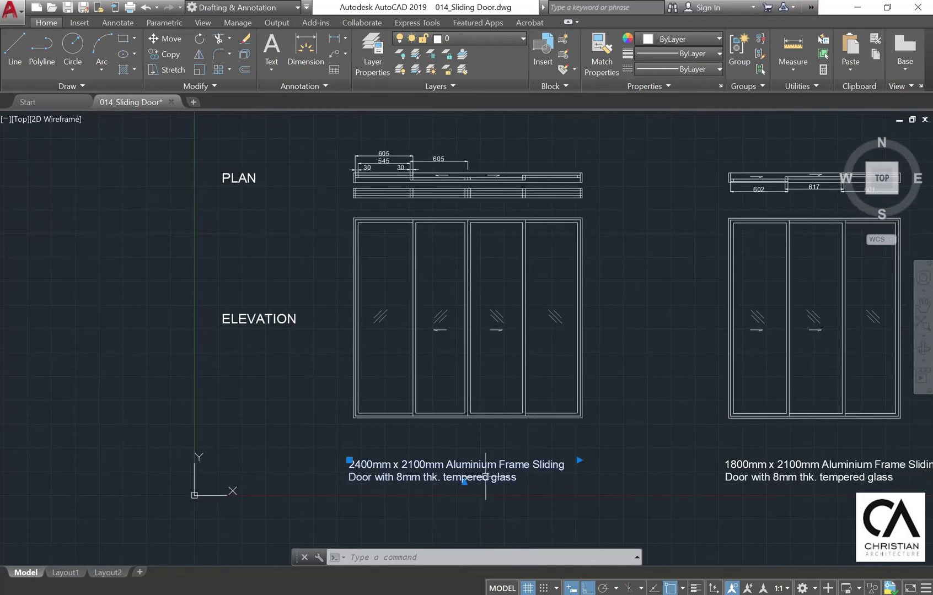
click(281, 362)
click(206, 131)
click(167, 57)
scroll(333, 427, up, 5)
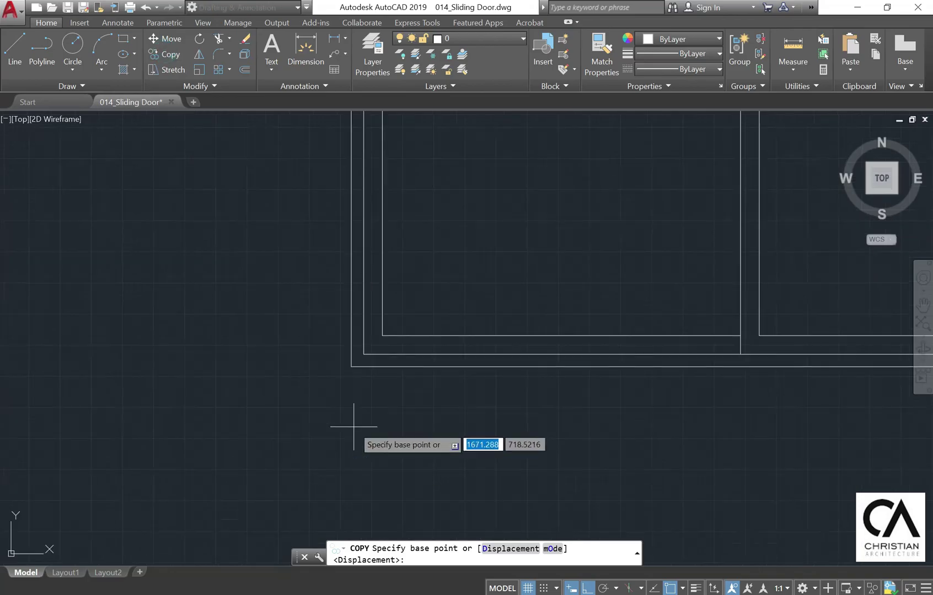
click(333, 375)
scroll(333, 506, down, 8)
scroll(306, 457, up, 1)
scroll(238, 463, up, 8)
middle_drag(237, 453, 335, 308)
scroll(336, 307, up, 2)
click(335, 331)
key(Escape)
scroll(353, 304, down, 10)
middle_drag(498, 334, 433, 351)
key(Escape)
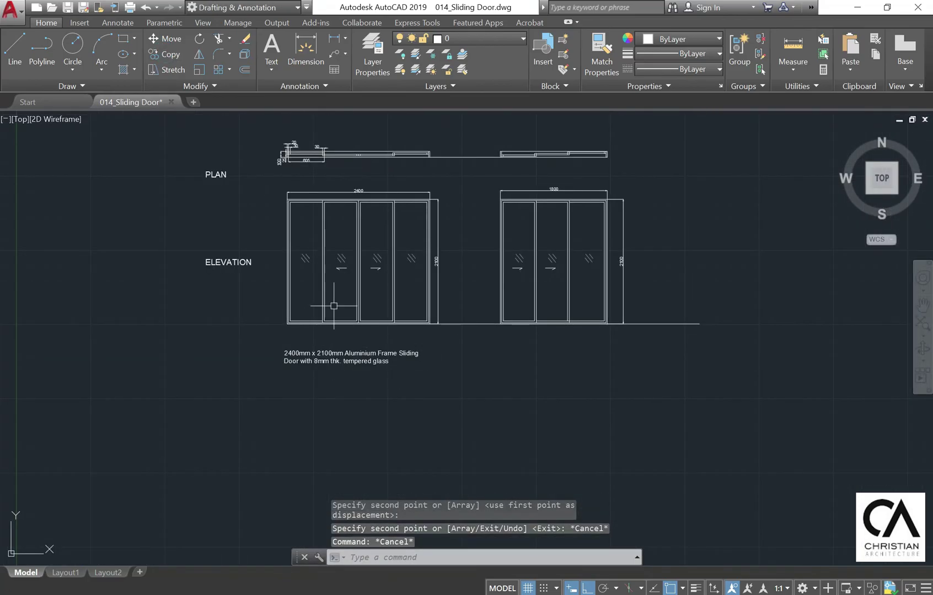
Copy the four-panel door's description note horizontally so it sits beneath the three-panel door elevation.
middle_drag(349, 225, 312, 252)
scroll(333, 275, up, 2)
middle_drag(354, 336, 366, 361)
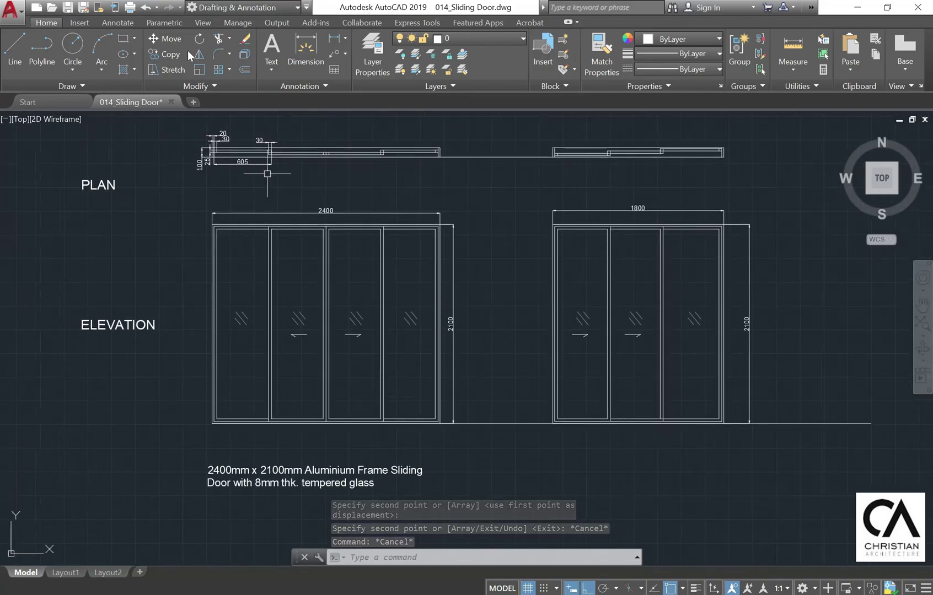
text(co)
key(Return)
click(308, 483)
key(Return)
click(197, 439)
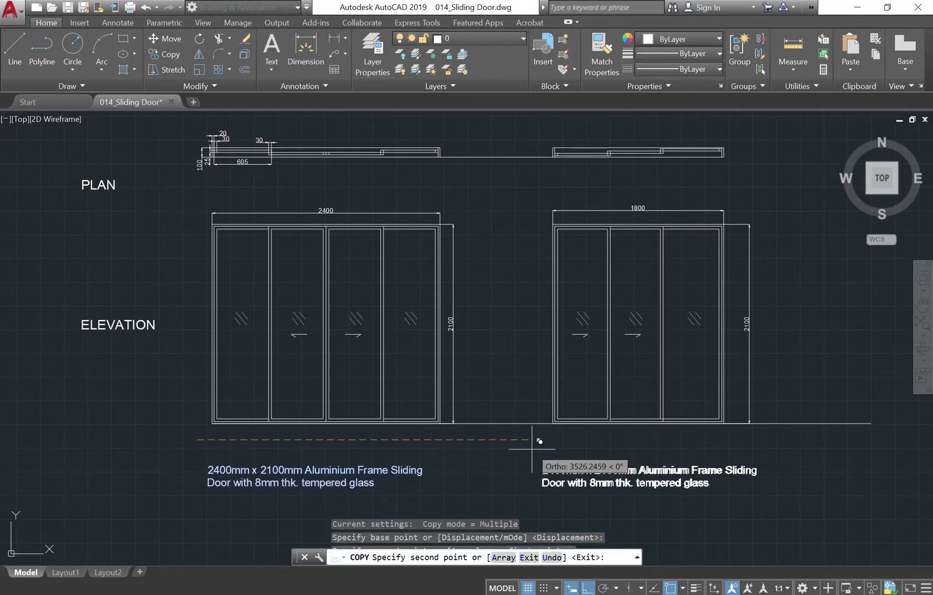
click(532, 439)
key(Return)
Edit the note beneath the three-panel door to read "1800mm x 2100mm Aluminium Frame Sliding Door with 8mm thk. tempered glass".
double_click(547, 473)
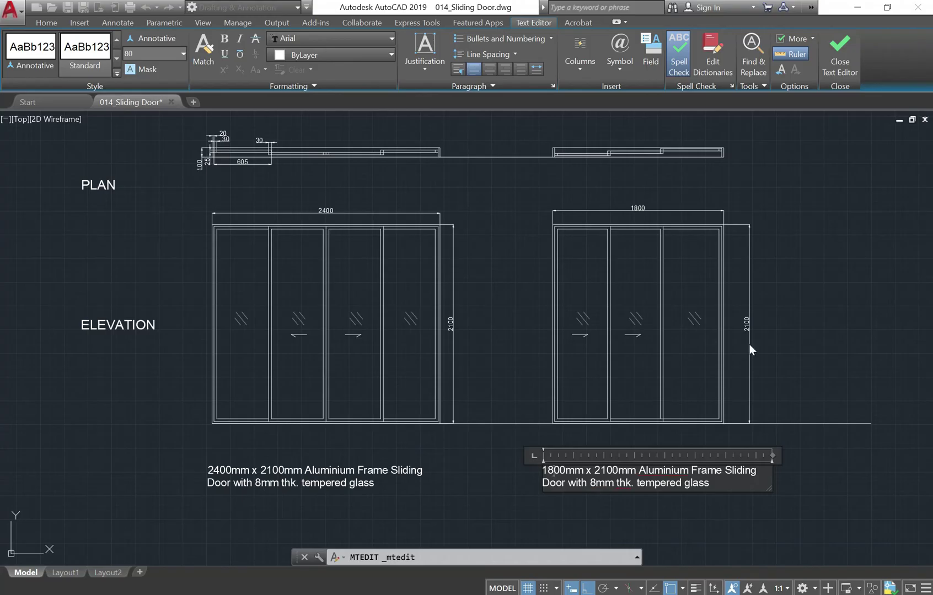
click(499, 460)
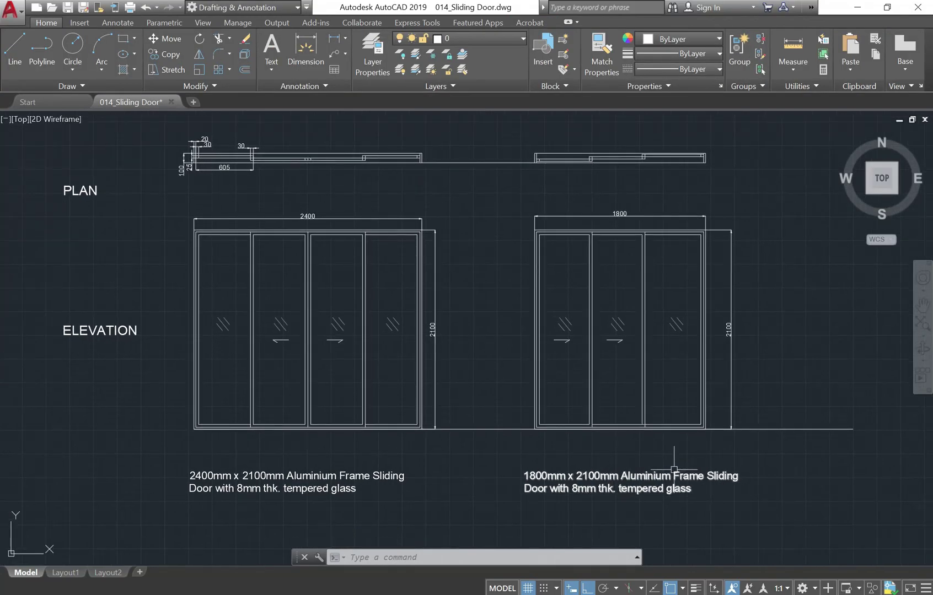
middle_drag(600, 406, 606, 408)
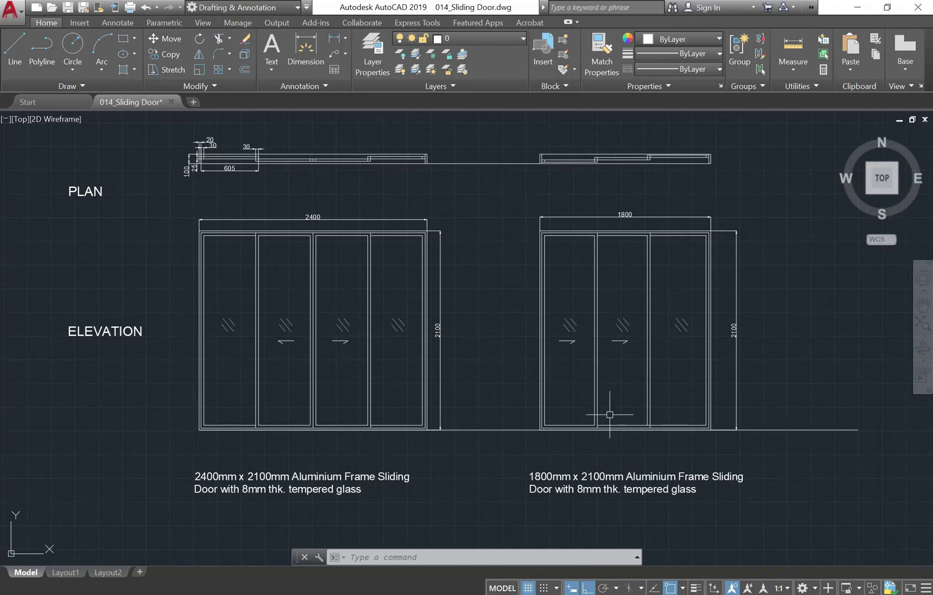